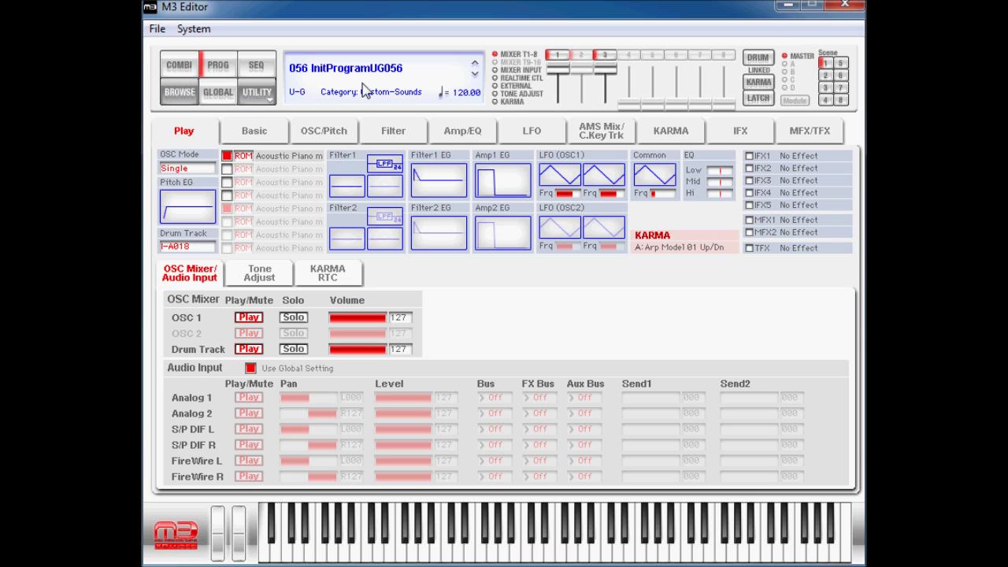
- Set program 056's Voice Assign Mode to Mono and enable Mono Legato
click(254, 131)
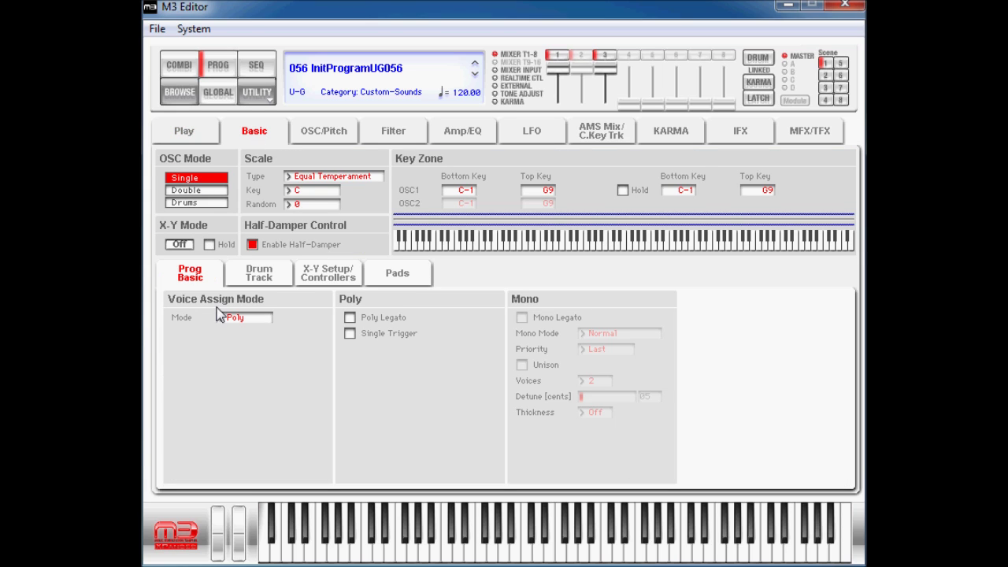
click(233, 319)
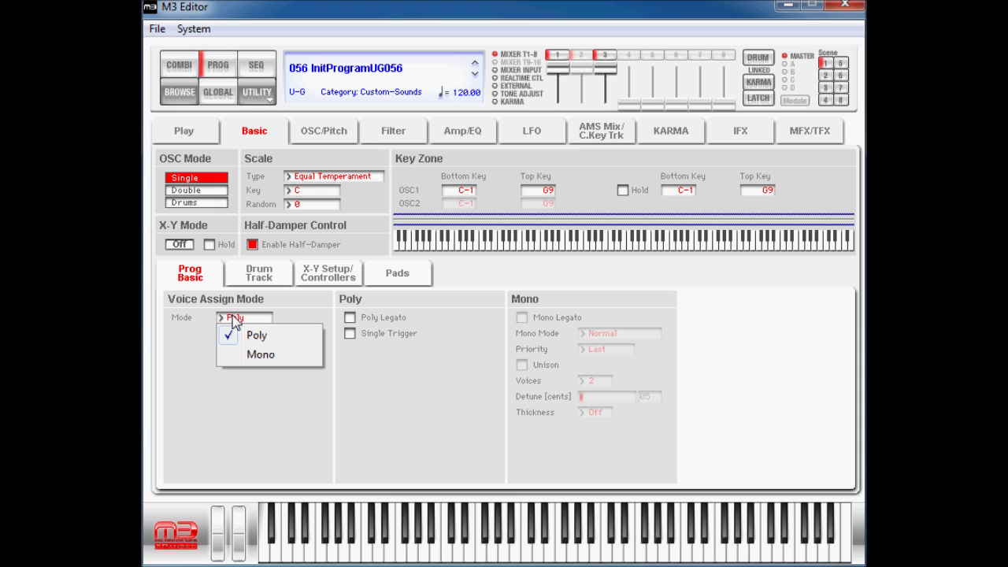
click(249, 356)
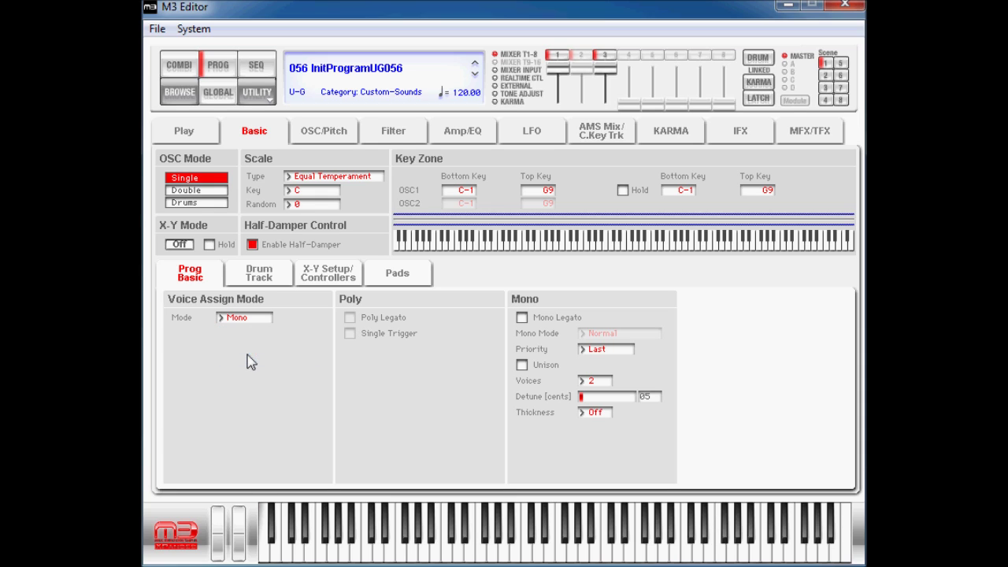
click(525, 317)
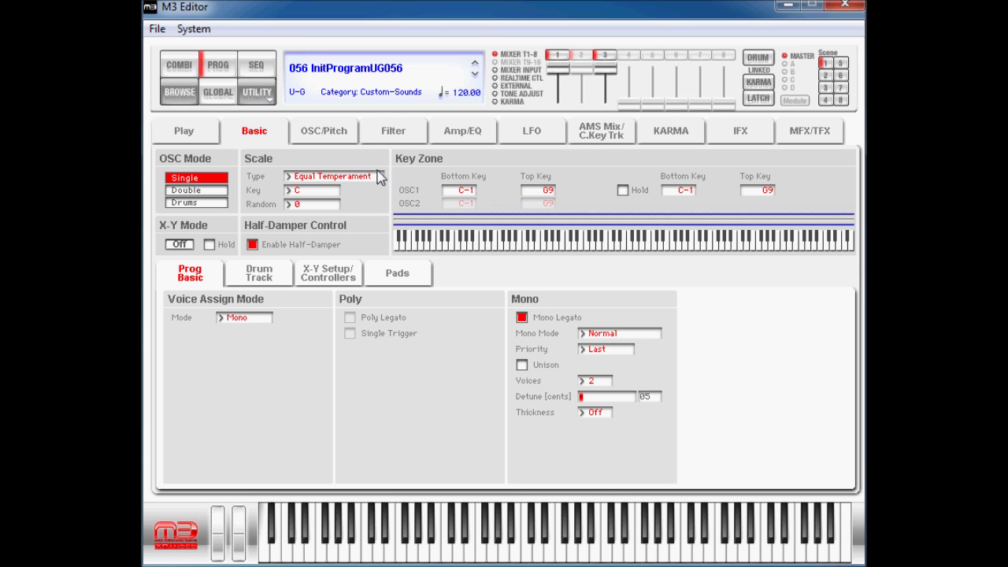
- Replace OSC1's high multisample with 0690 Square-EXB from the Single Wave category
click(328, 136)
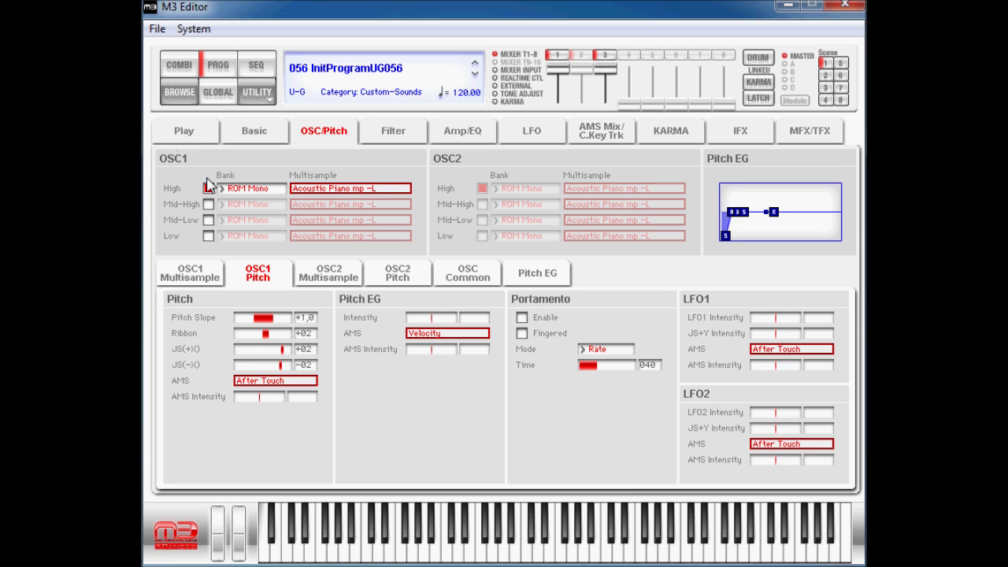
click(263, 192)
click(263, 206)
click(339, 190)
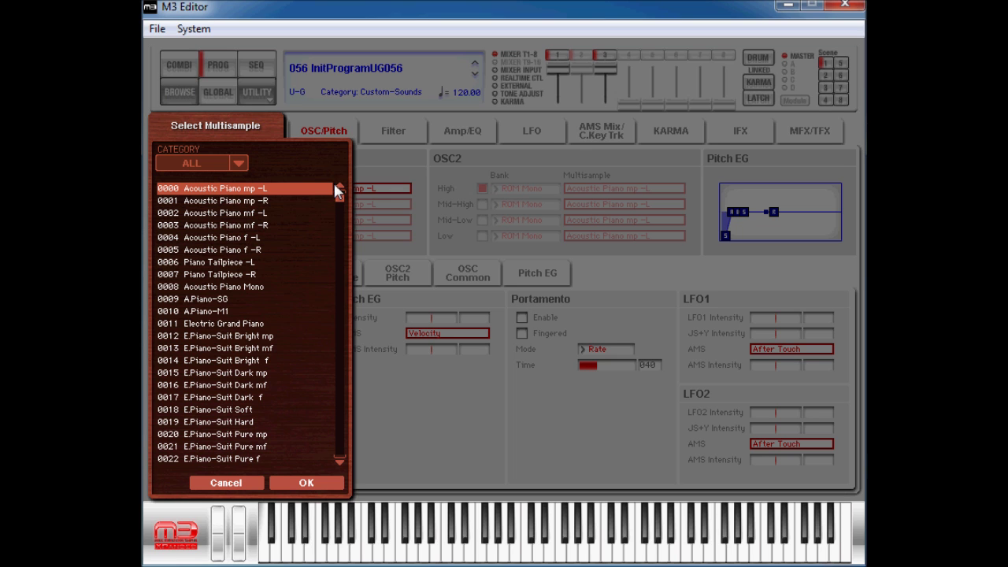
click(201, 161)
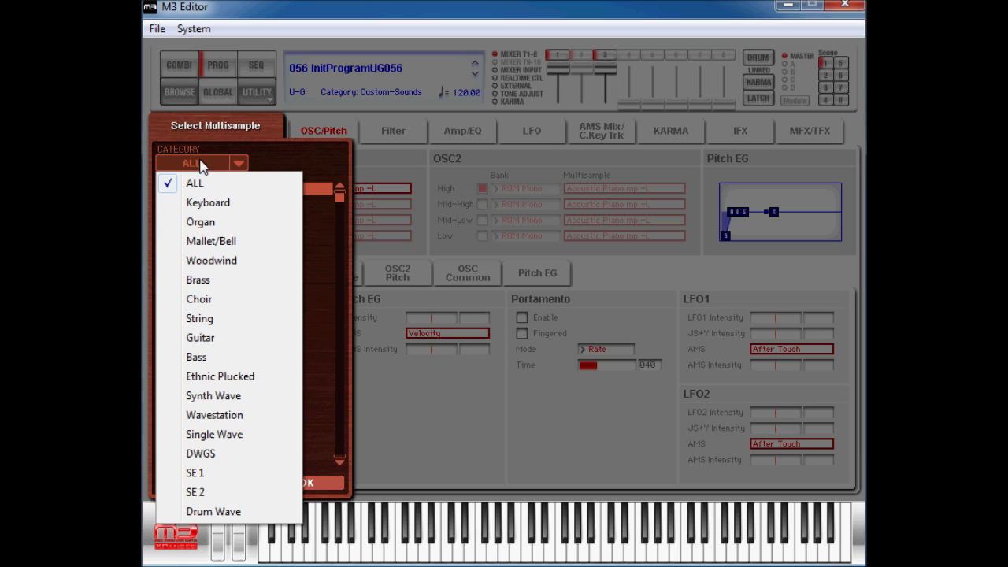
click(214, 434)
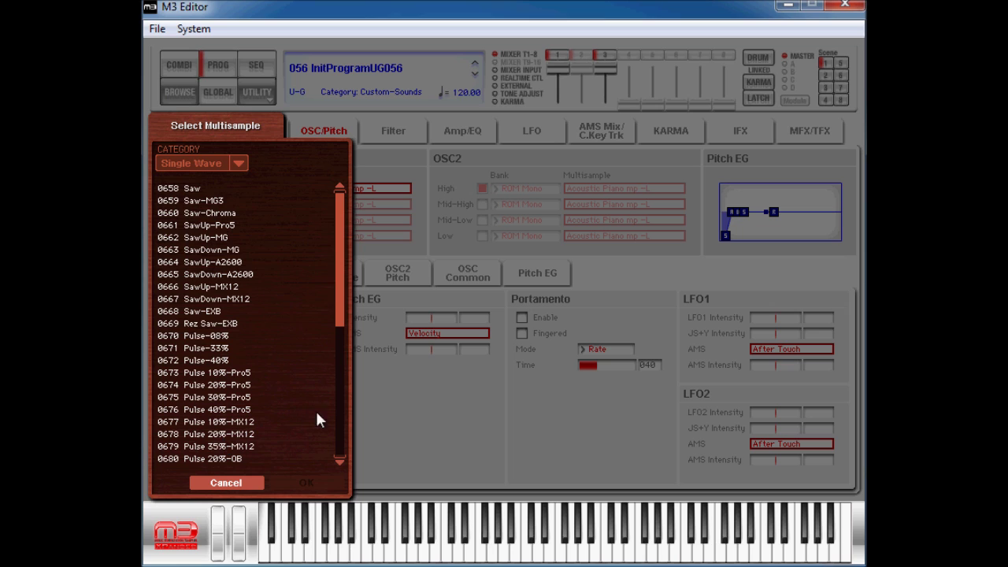
drag(343, 307, 341, 409)
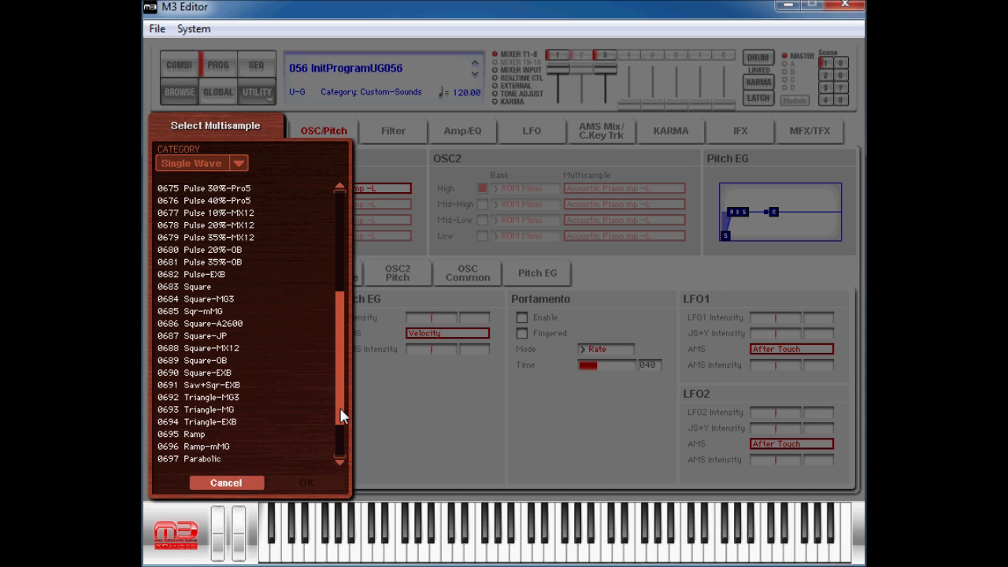
click(198, 374)
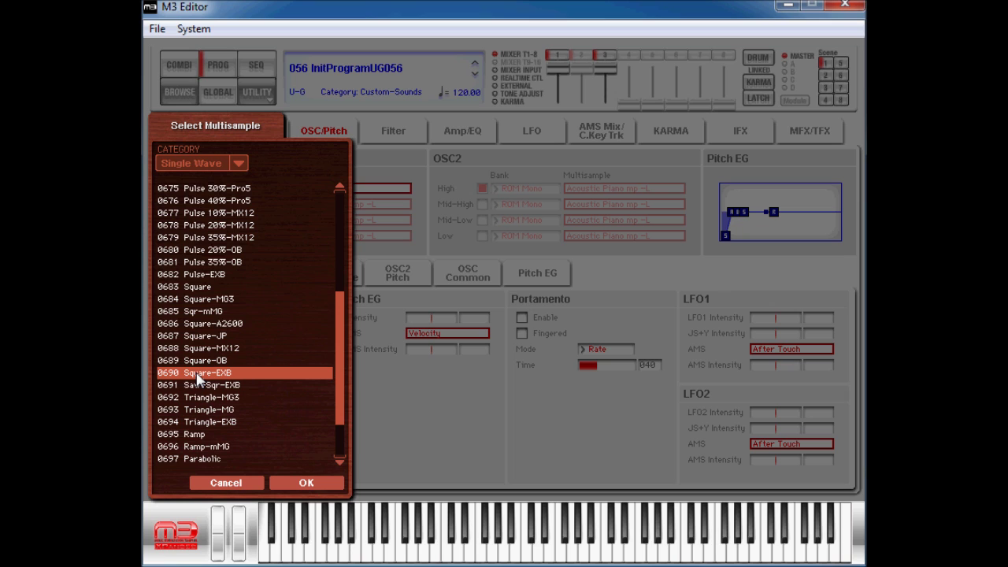
click(292, 482)
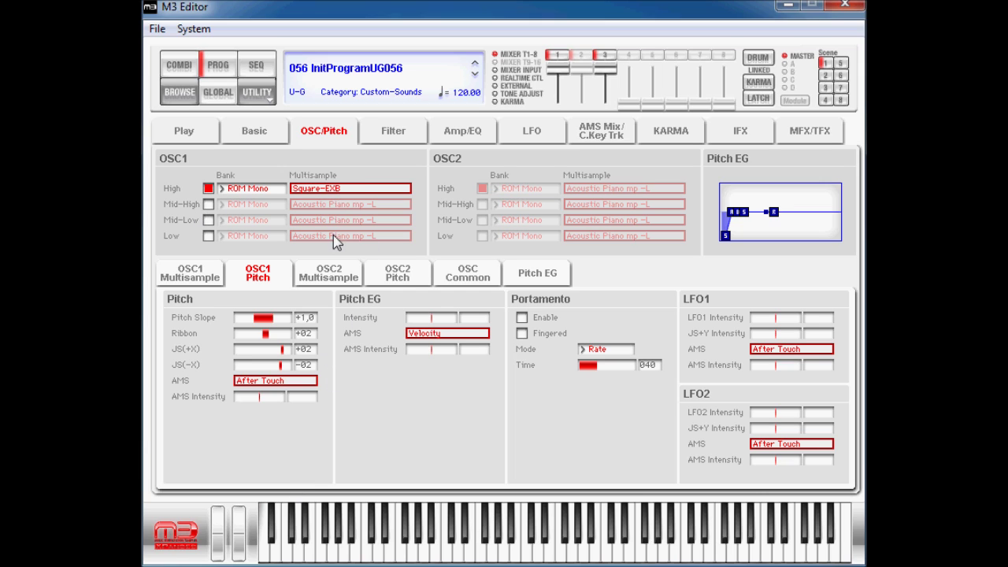
- Raise OSC1's Ribbon pitch range from +02 to +12
click(200, 281)
click(270, 280)
drag(271, 338, 309, 334)
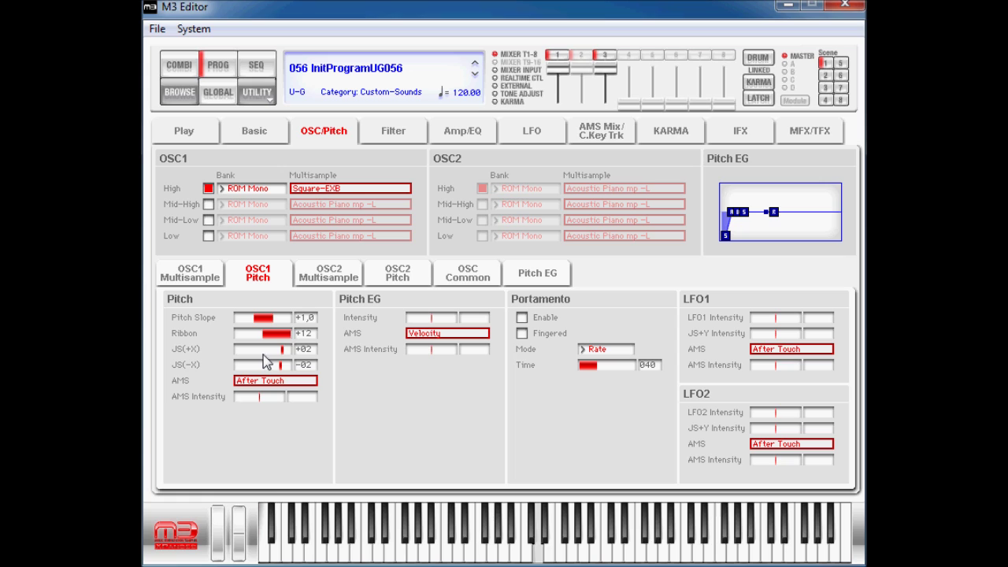
- Lower OSC1's JS(-X) pitch bend amount to -12
drag(278, 367, 268, 372)
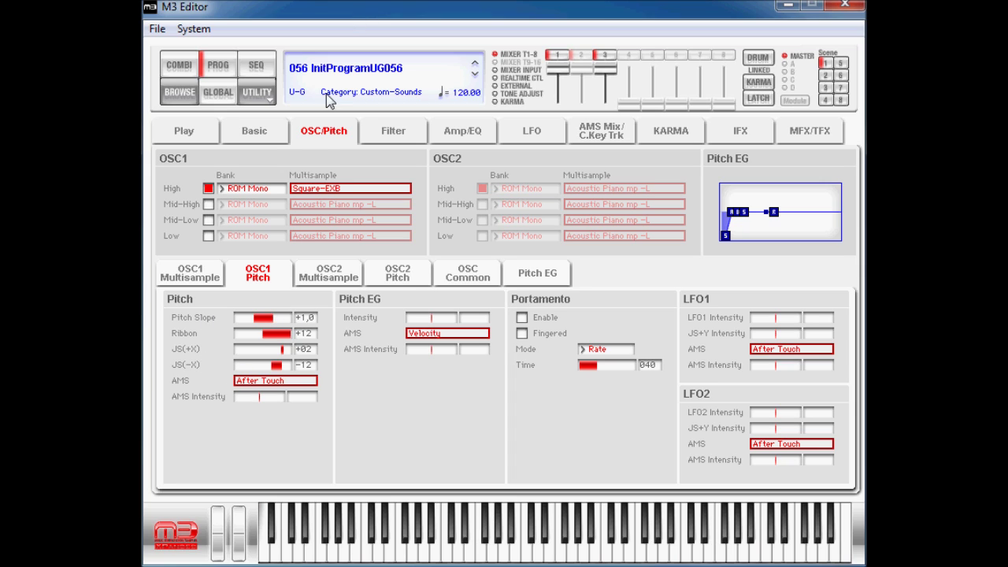
- Keep Filter1 at 24dB(4Pole) routing with Filter A LPF, and lower cutoff Frequency to 72
click(393, 141)
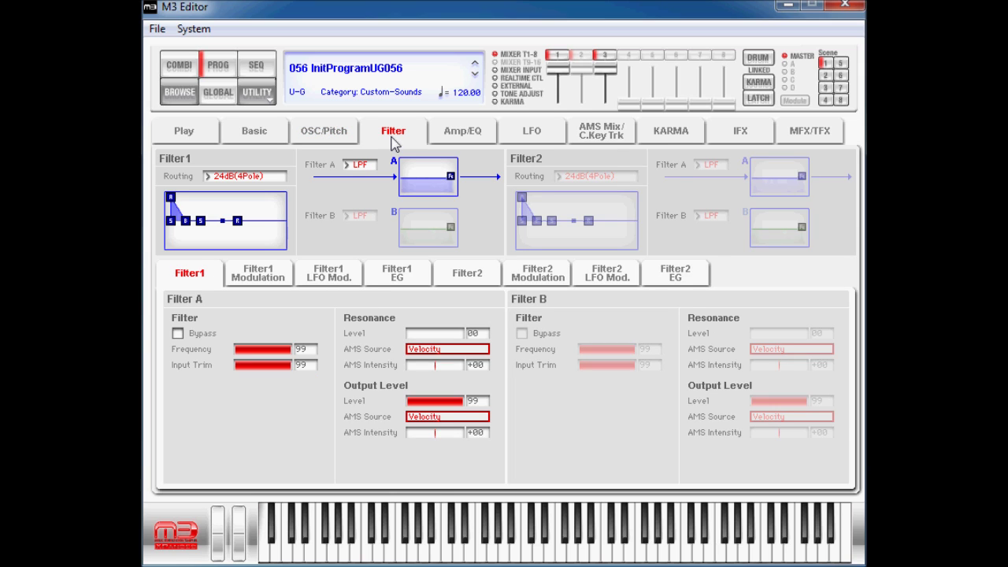
click(243, 177)
click(233, 249)
click(352, 165)
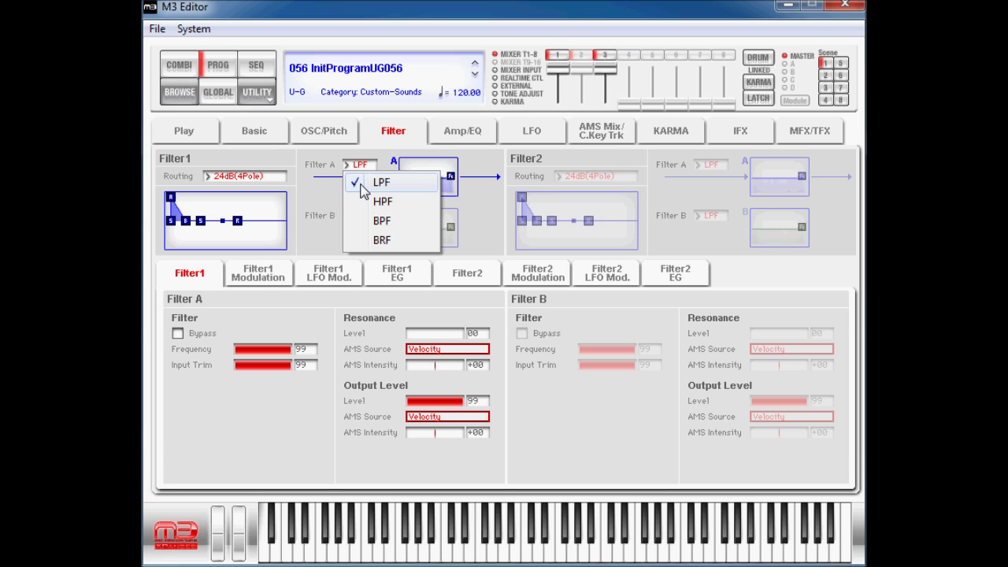
click(361, 185)
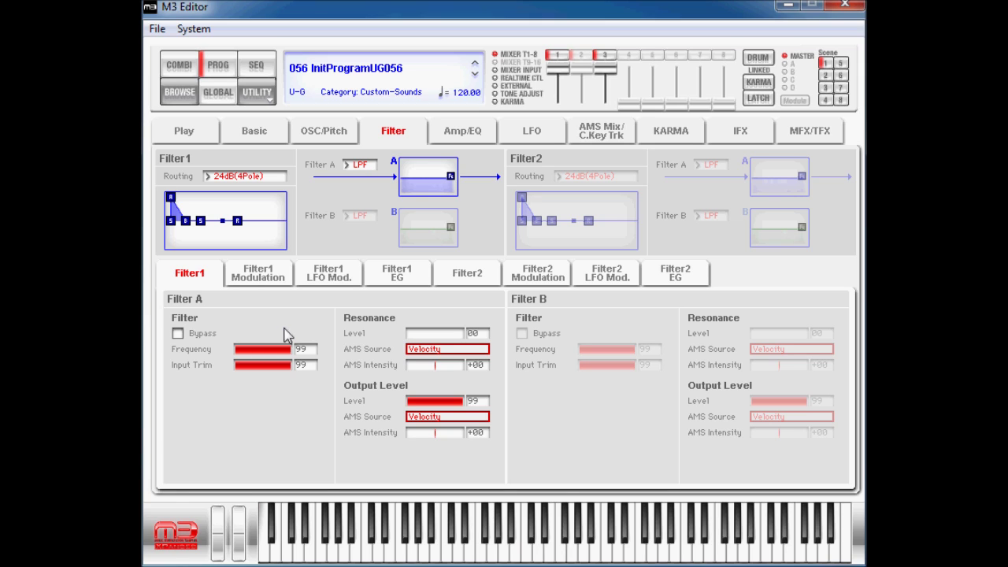
drag(292, 354, 266, 354)
- Set Amp1 Drive to 11 on the Amp/EQ page
click(457, 135)
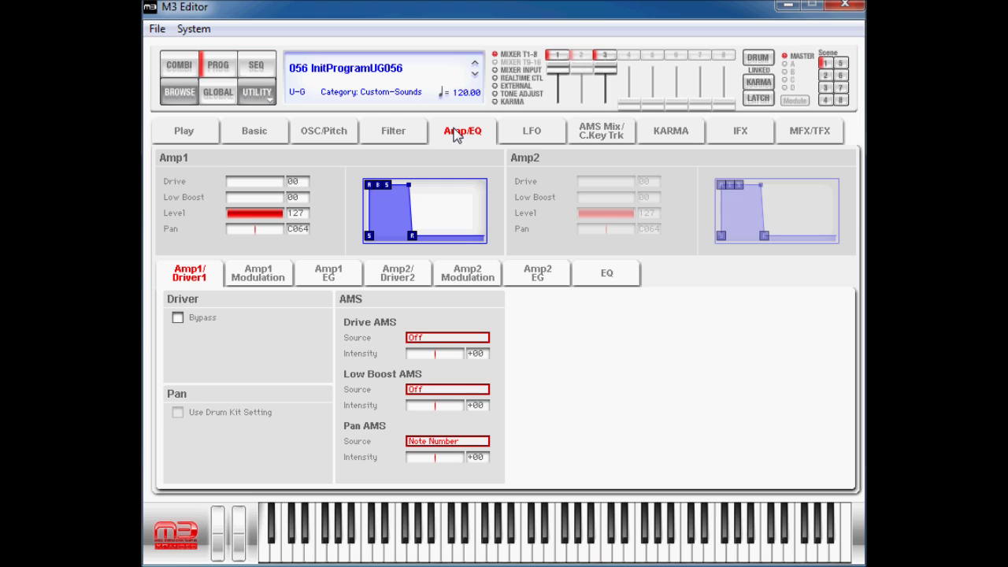
click(235, 181)
drag(239, 186, 232, 187)
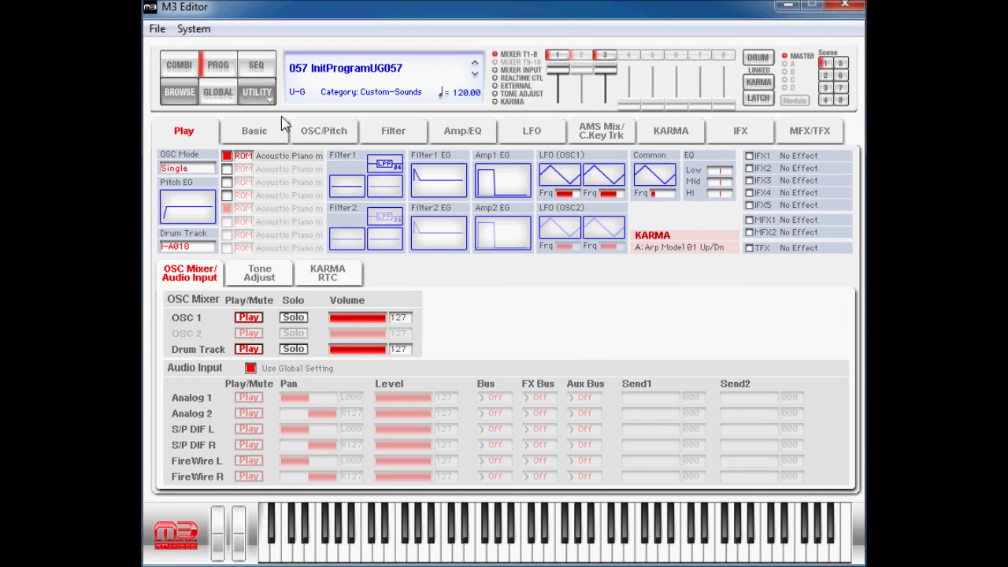
- Switch program 057's Voice Assign Mode to Mono
click(260, 132)
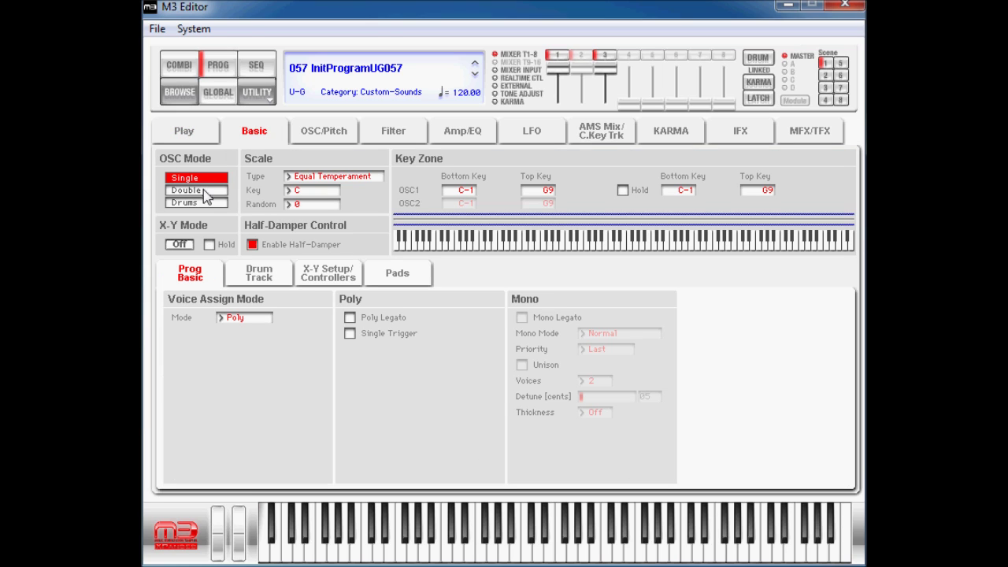
click(232, 317)
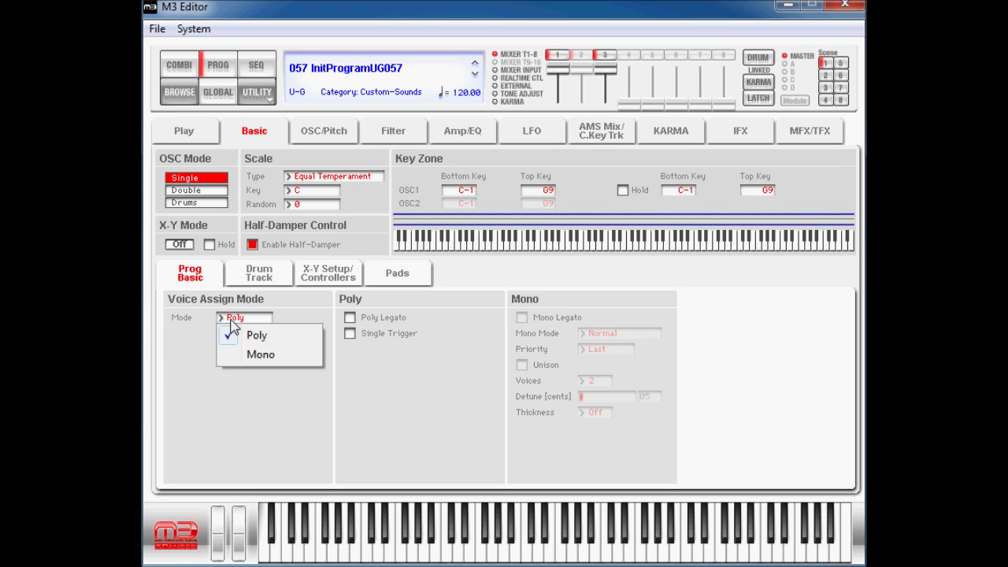
click(249, 360)
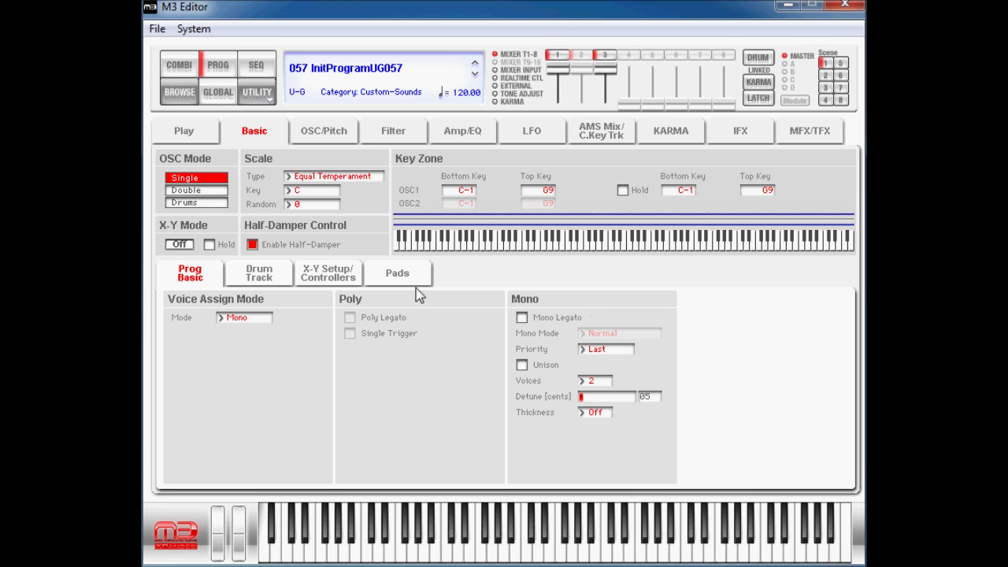
click(323, 134)
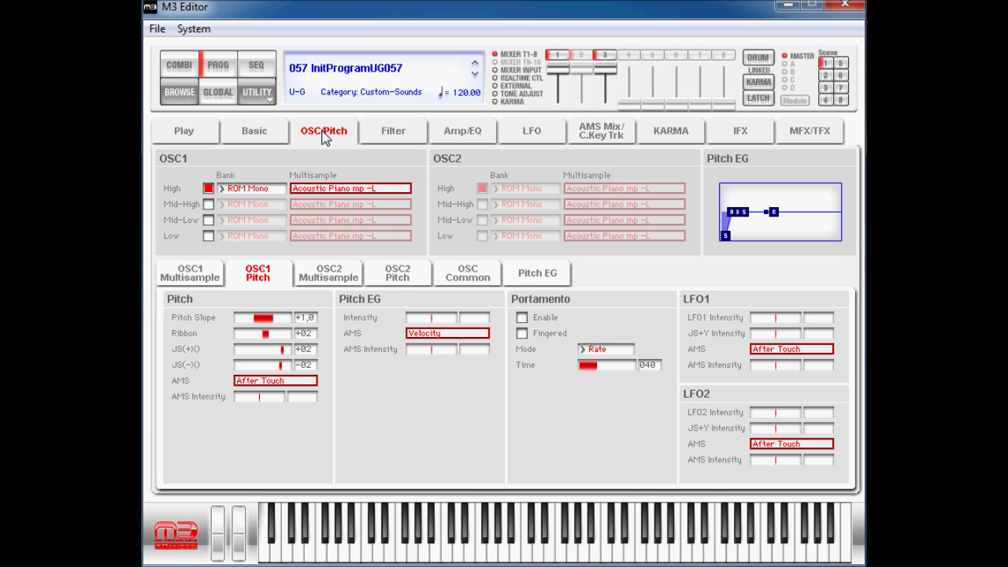
- Set OSC1's high multisample to 0672 Pulse-40% from the Single Wave category
click(325, 189)
click(233, 160)
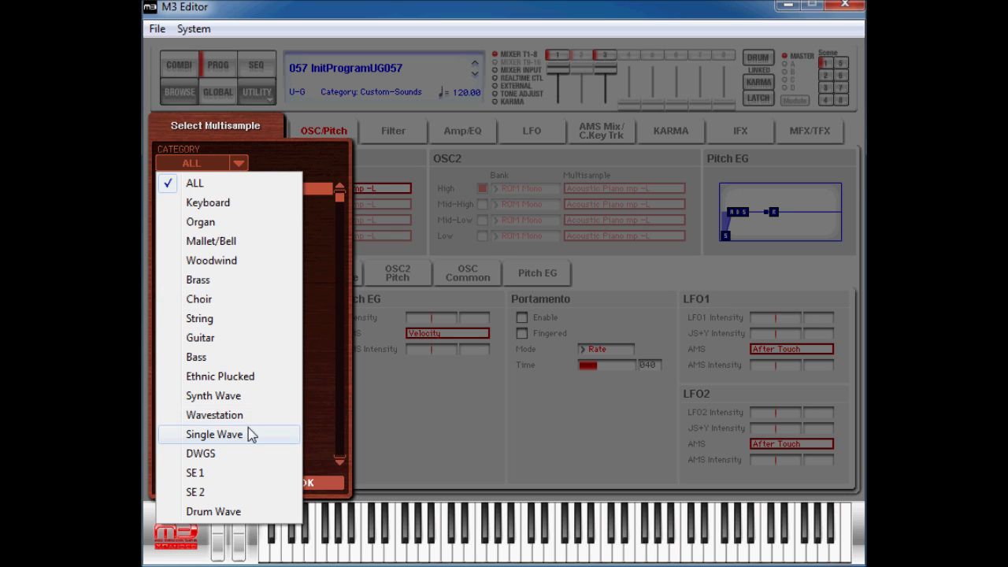
click(214, 434)
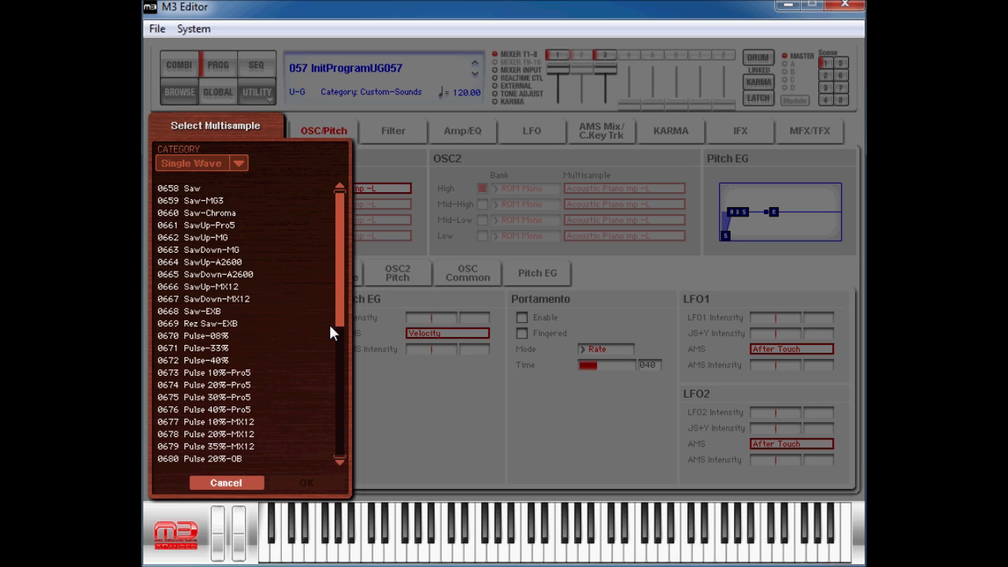
drag(336, 314, 344, 370)
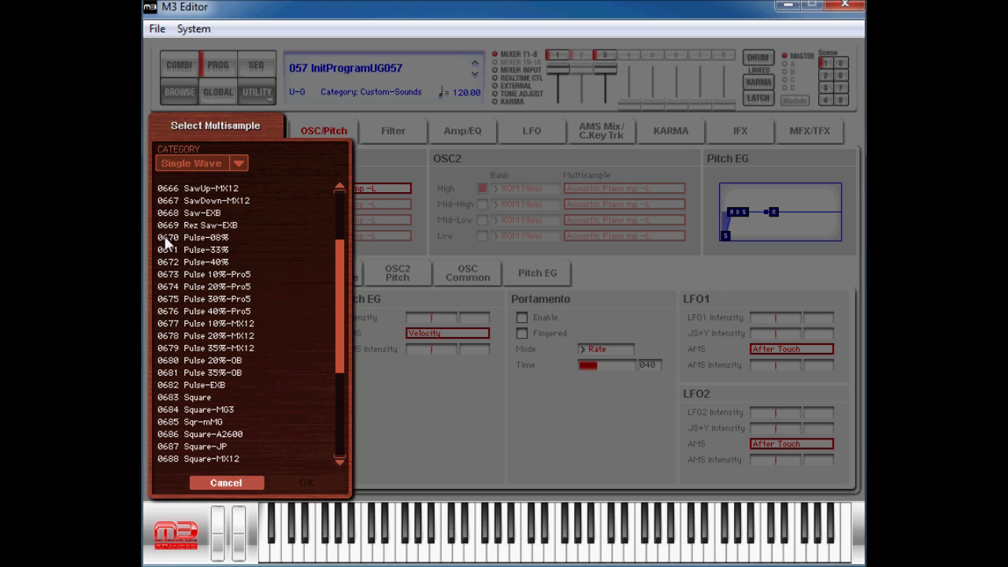
click(211, 263)
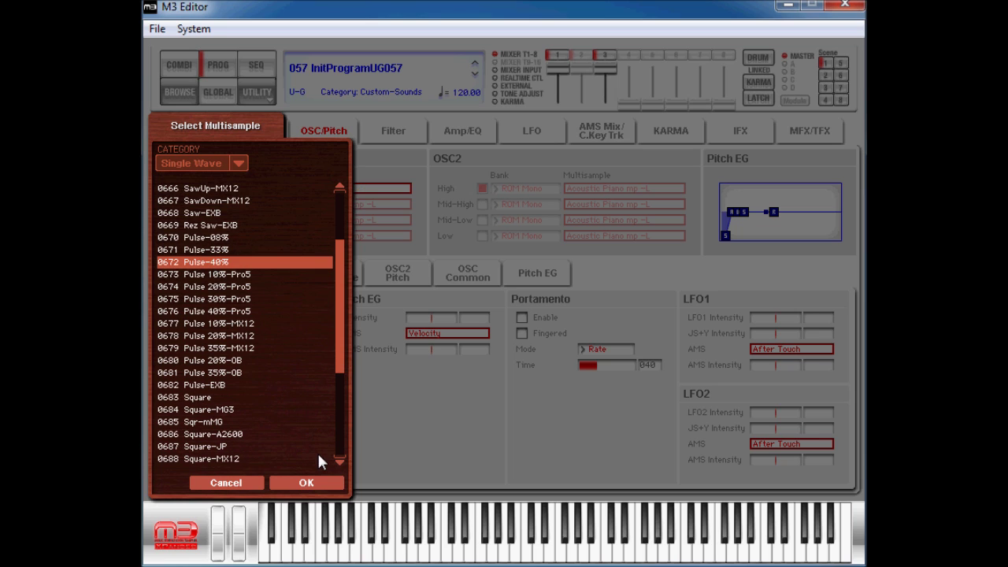
click(306, 482)
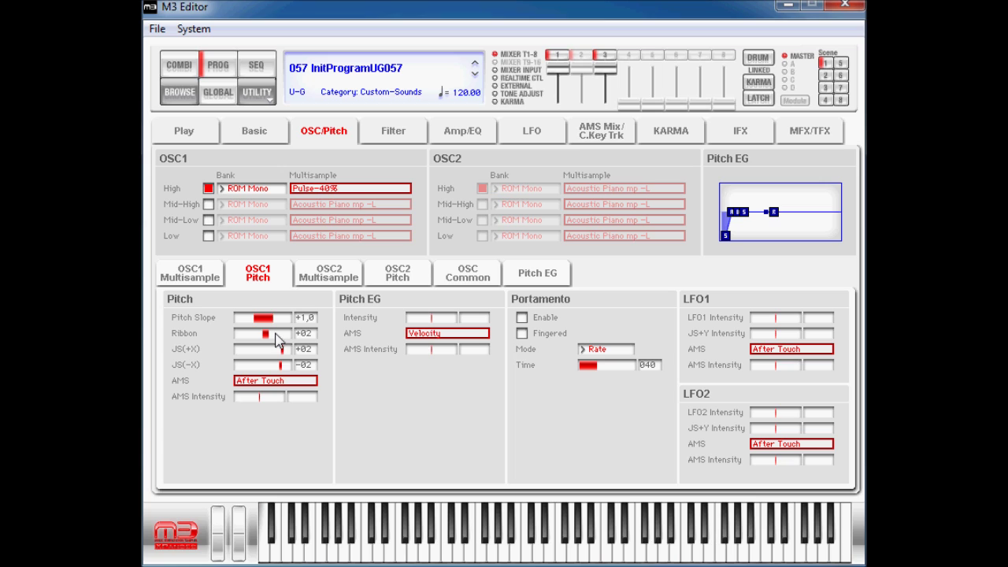
- Drag OSC1's Ribbon range up to +12 and JS(-X) bend down to -12
drag(272, 333, 298, 337)
drag(279, 370, 271, 372)
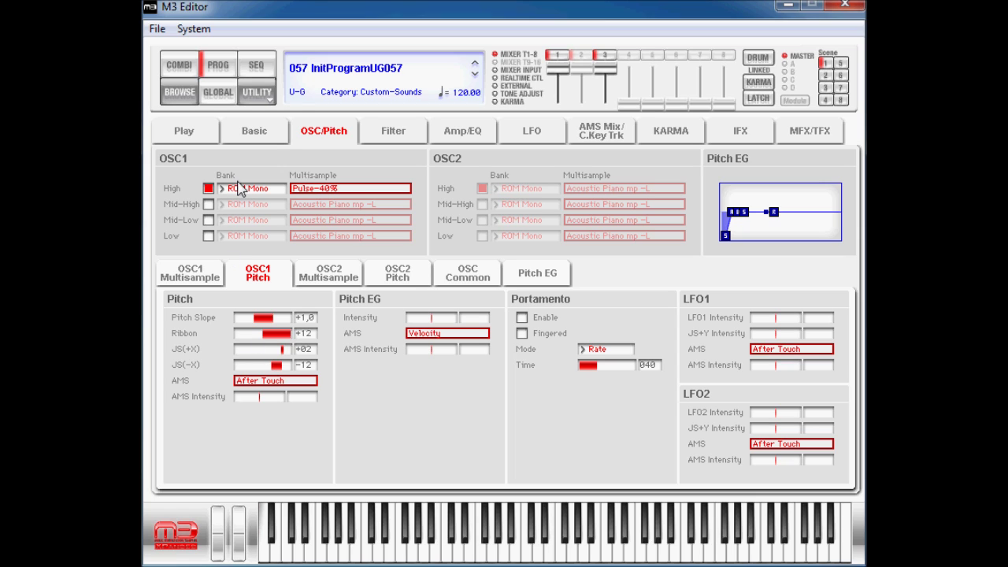
- Modulate Filter1 Output Level with AMS source JS+Y:CC#01 at intensity -99
click(387, 140)
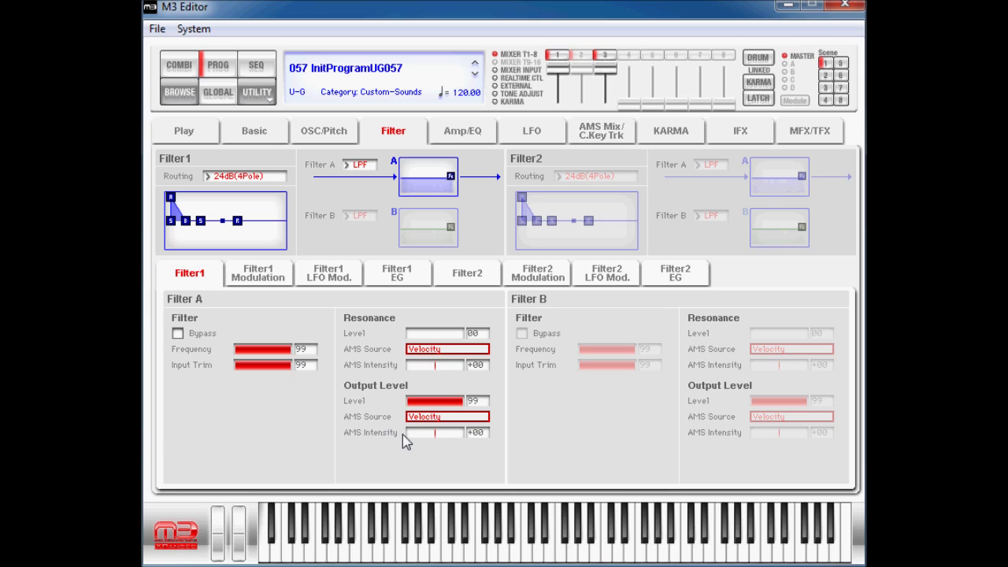
drag(442, 436, 358, 437)
click(445, 417)
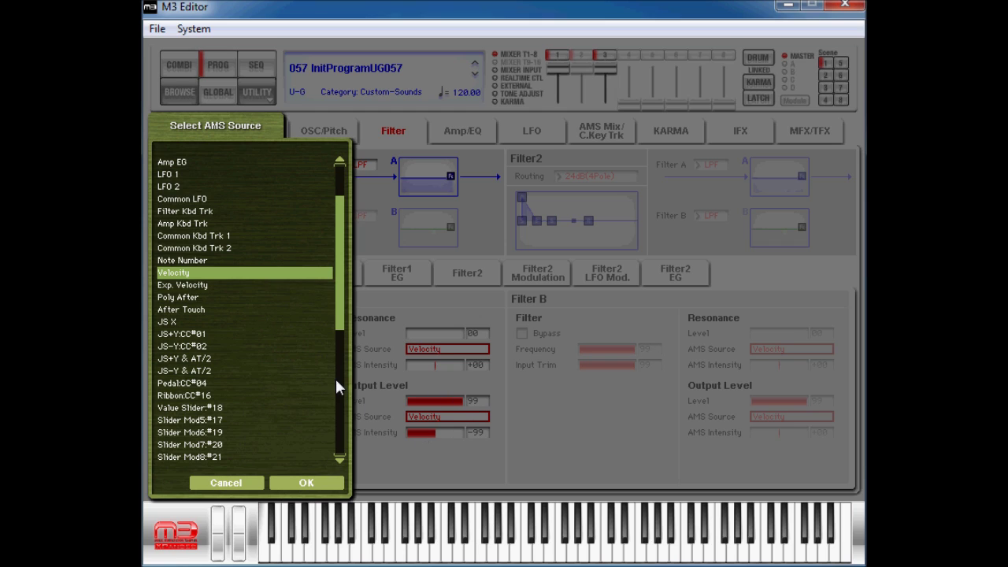
click(186, 335)
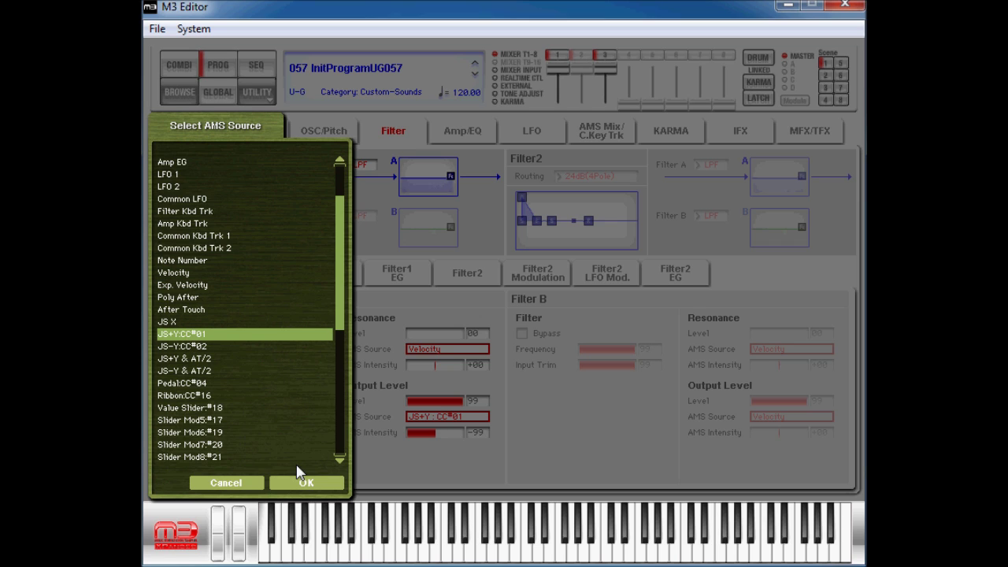
click(306, 483)
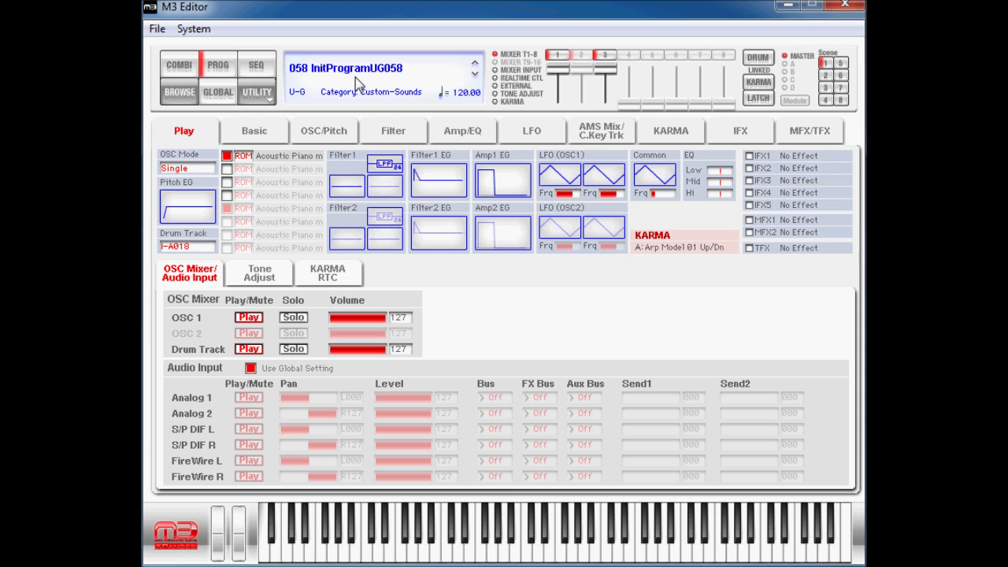
- Set program 058's Voice Assign Mode to Mono and turn on Mono Legato
click(264, 138)
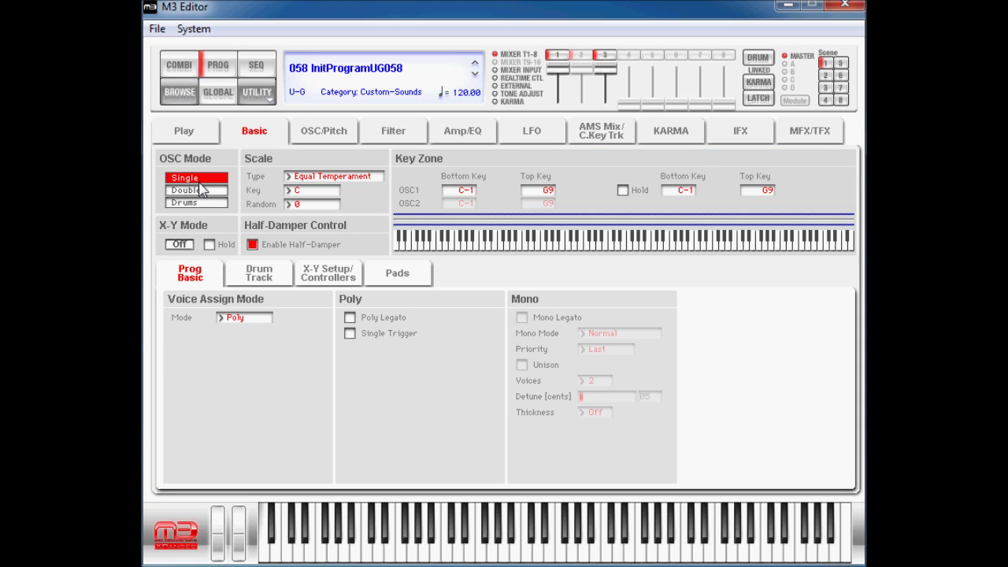
click(234, 318)
click(259, 355)
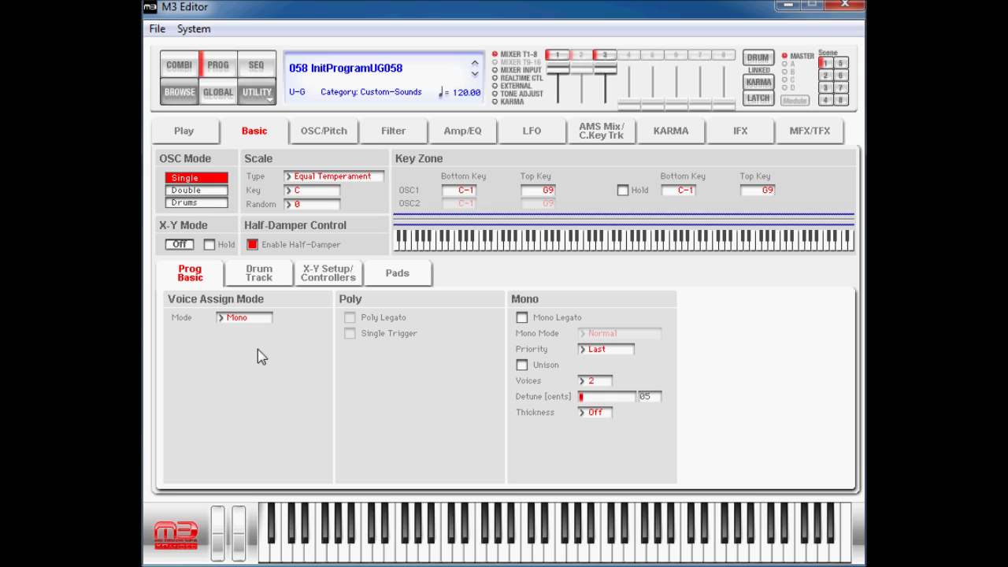
click(521, 320)
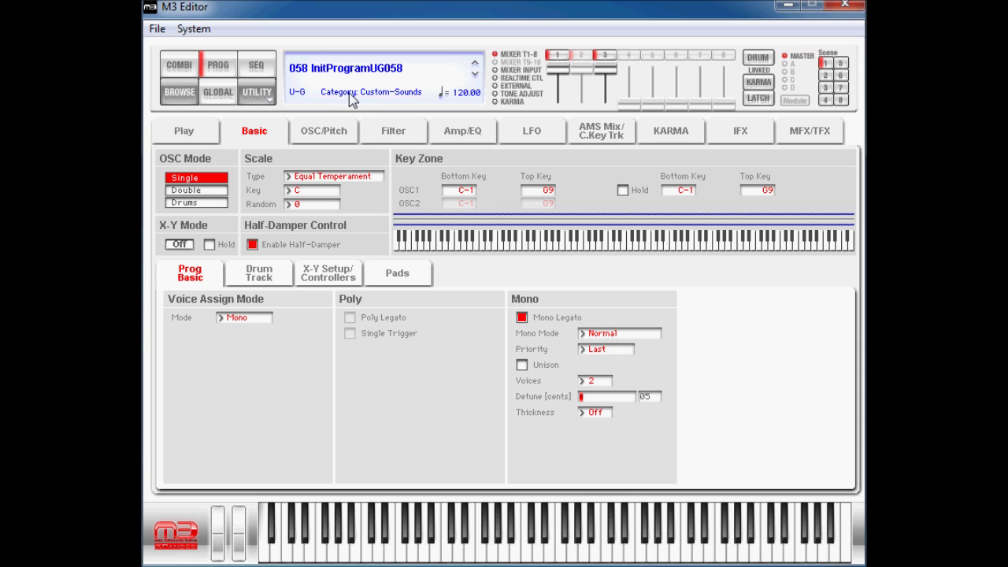
click(332, 132)
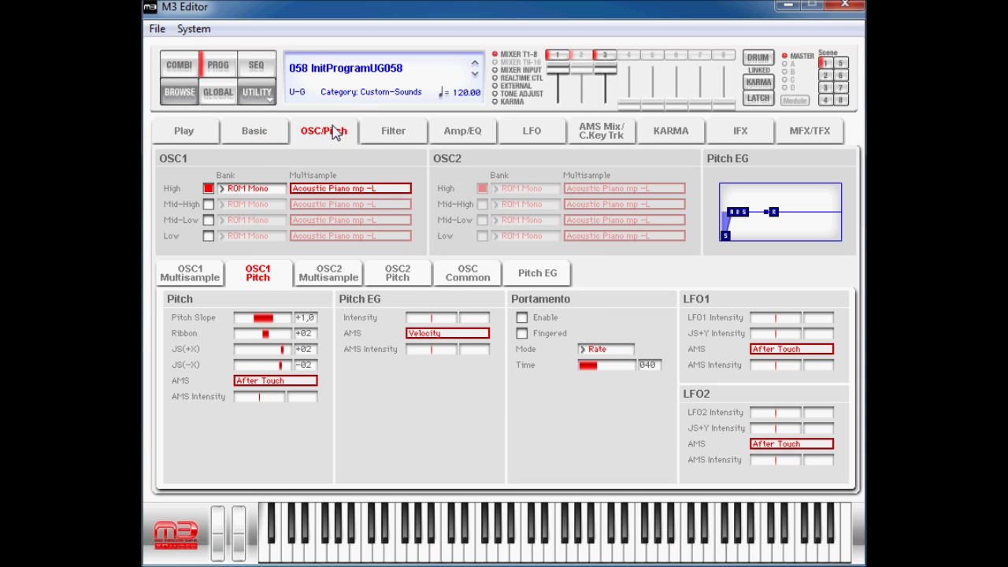
- Assign 0658 Saw from the Single Wave category as OSC1's high multisample
click(329, 189)
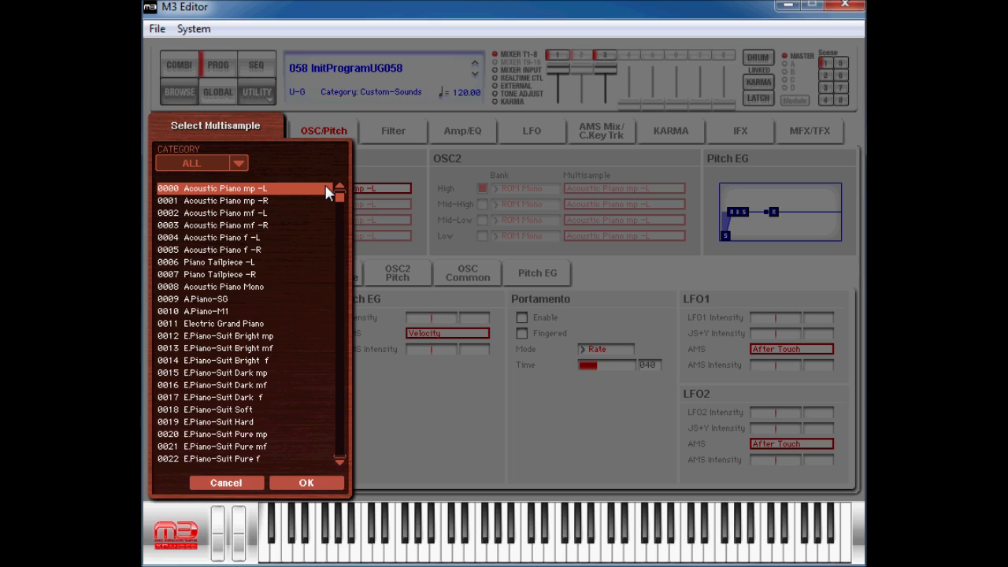
click(239, 164)
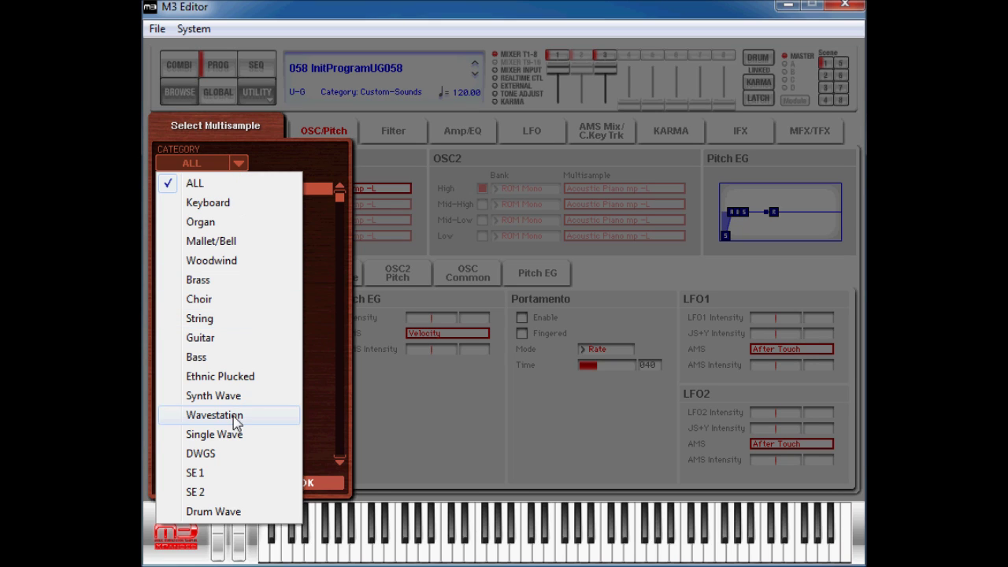
click(232, 436)
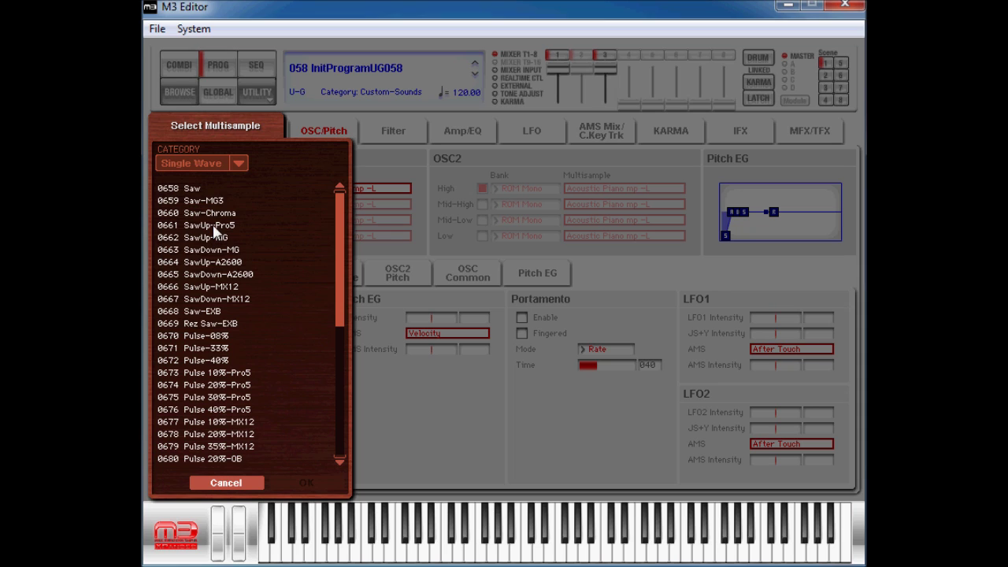
click(189, 189)
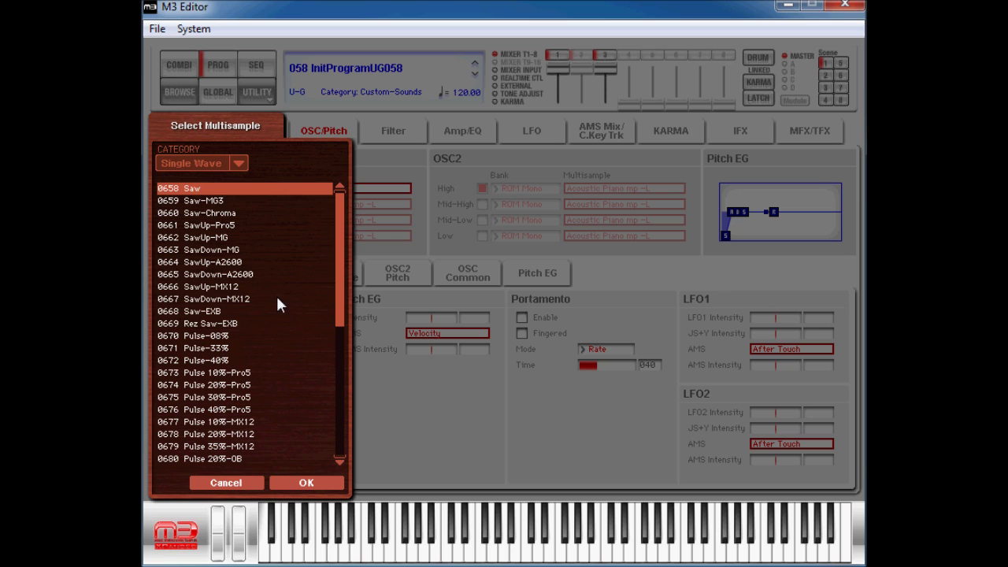
click(310, 483)
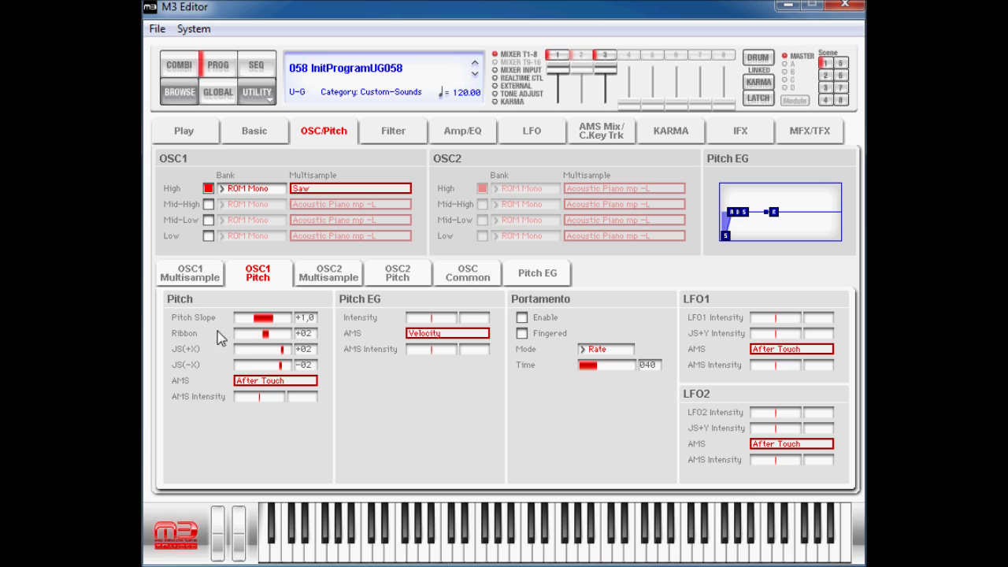
- Set OSC1 pitch modulation to Ribbon +12 and JS(-X) -15
drag(275, 334, 298, 336)
drag(277, 364, 271, 366)
click(394, 135)
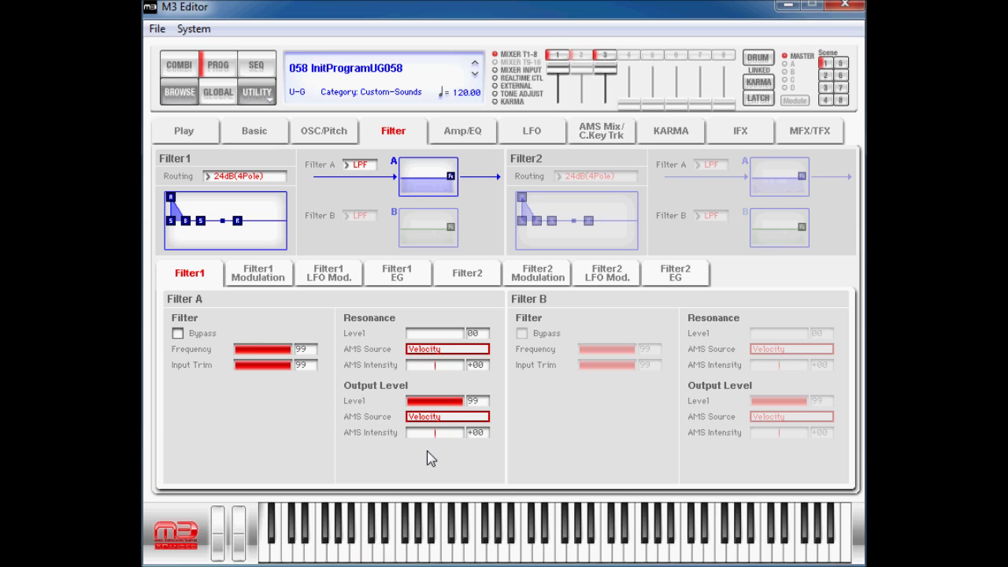
- Modulate output level by JS+Y:CC#01 at intensity -99 and set Filter A cutoff to 91
drag(429, 432, 365, 433)
click(407, 418)
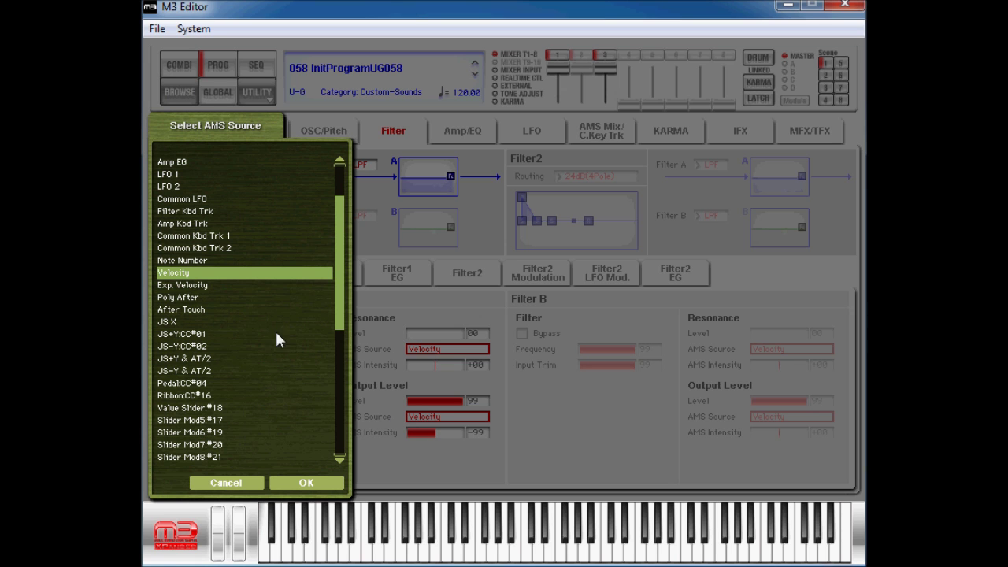
click(196, 334)
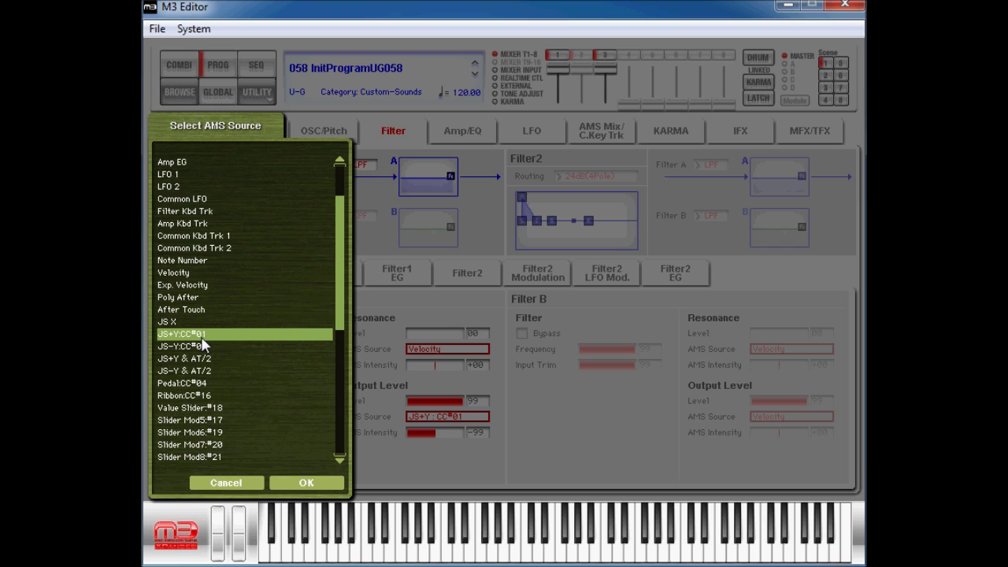
click(307, 482)
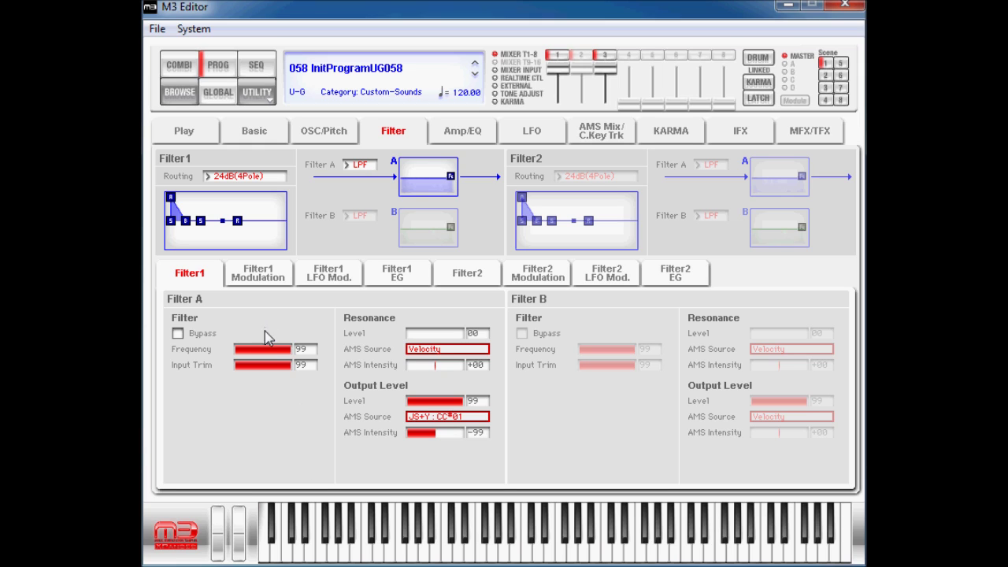
mouse_move(254, 347)
mouse_down()
mouse_move(292, 353)
mouse_move(278, 359)
mouse_up()
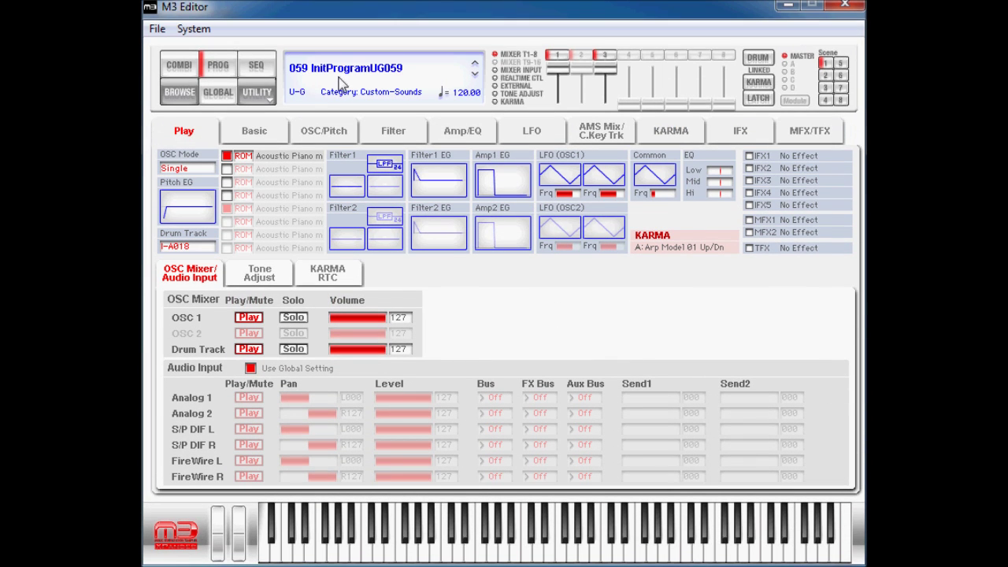
- Switch program 059's Voice Assign Mode from its default to Mono
click(244, 140)
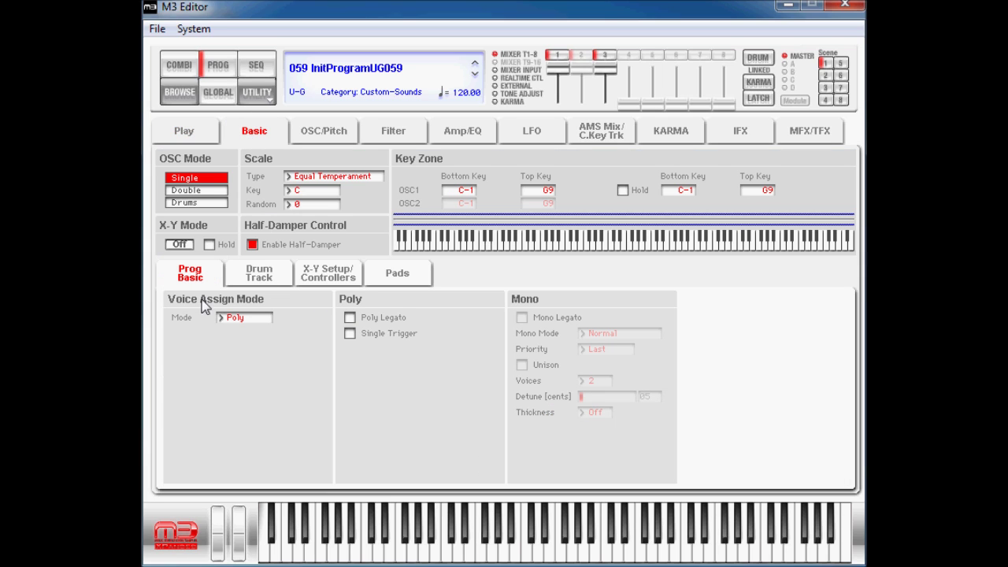
click(243, 318)
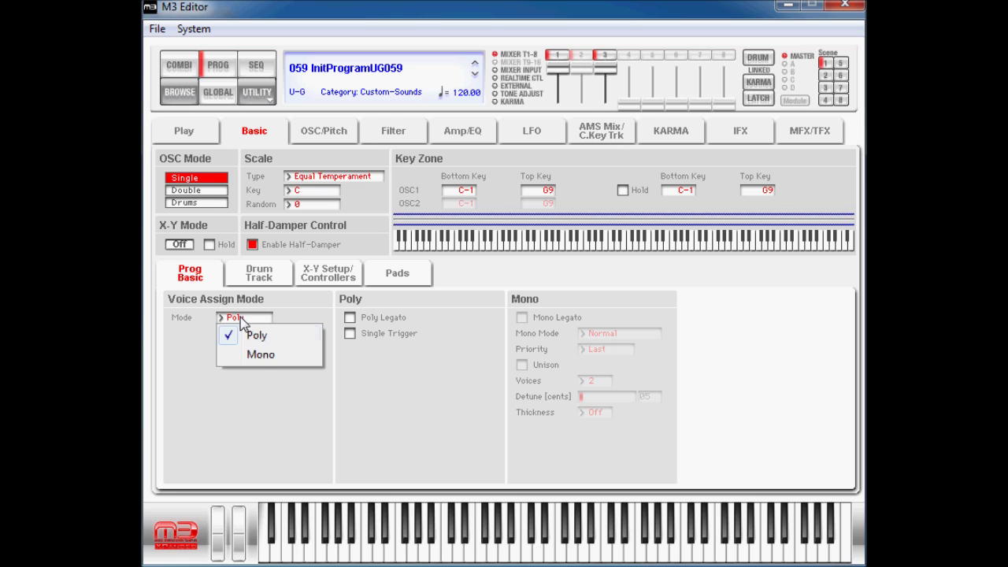
click(259, 355)
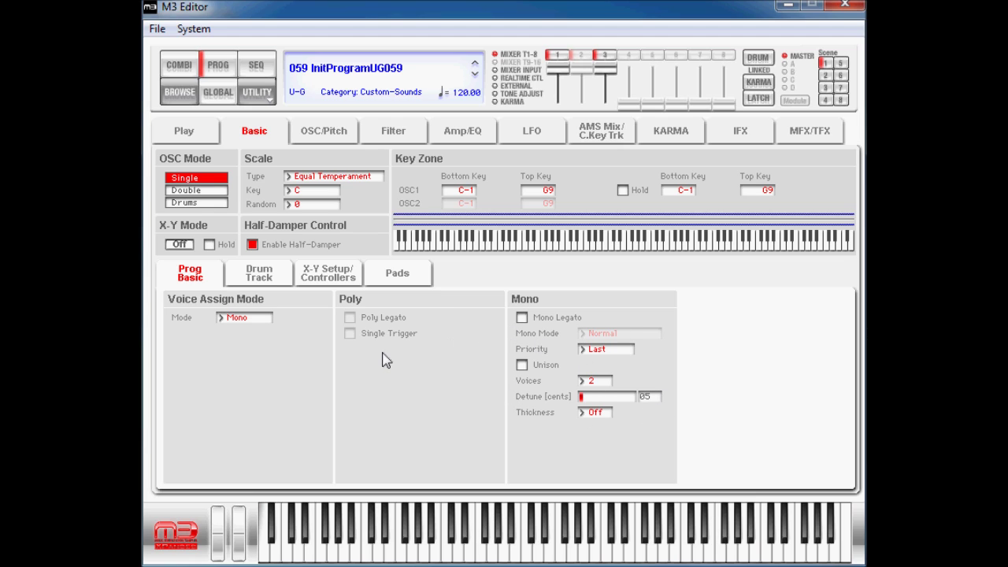
- Replace OSC1's Acoustic Piano multisample with 0694 Triangle-EXB from the Single Wave category
click(333, 129)
click(329, 189)
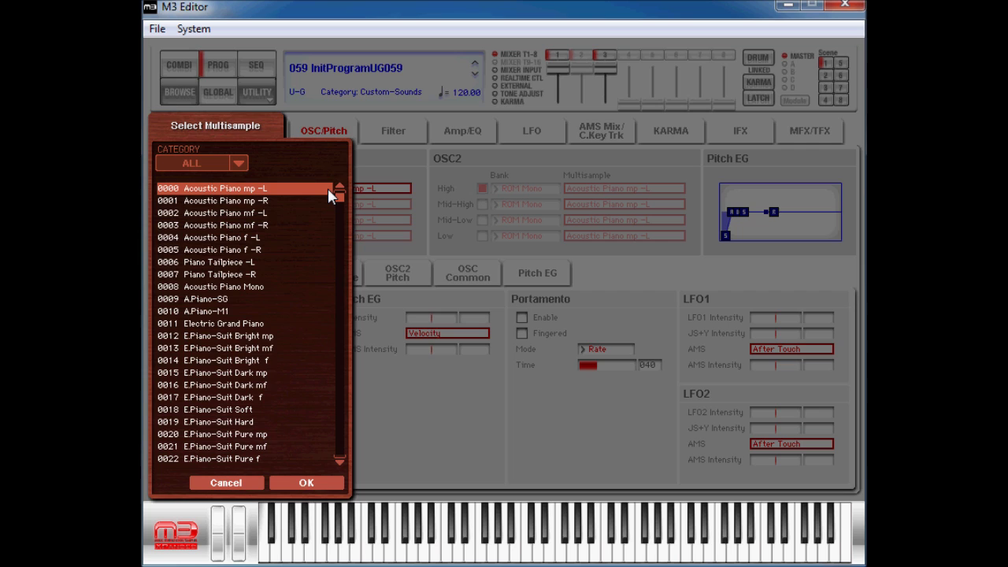
click(186, 164)
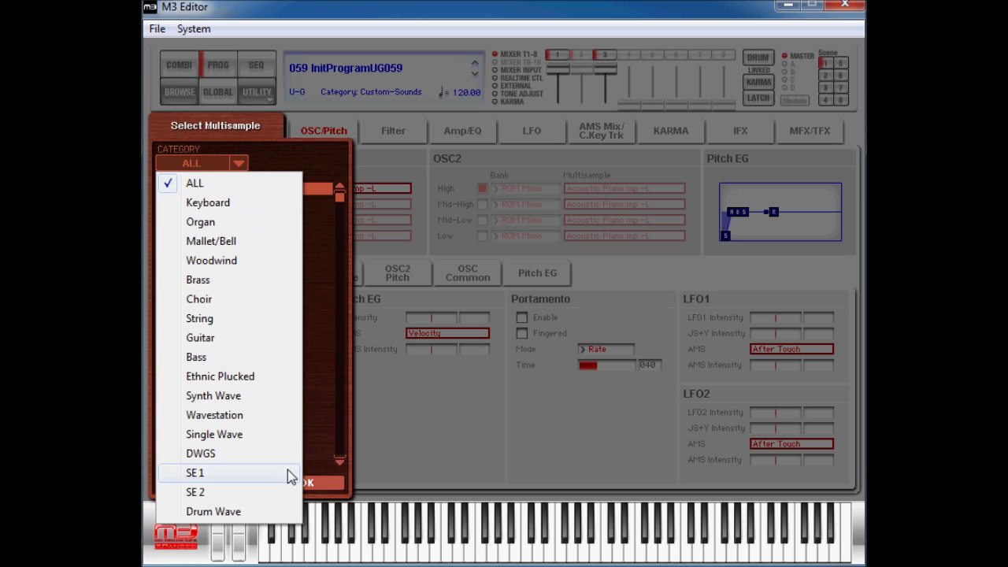
click(263, 437)
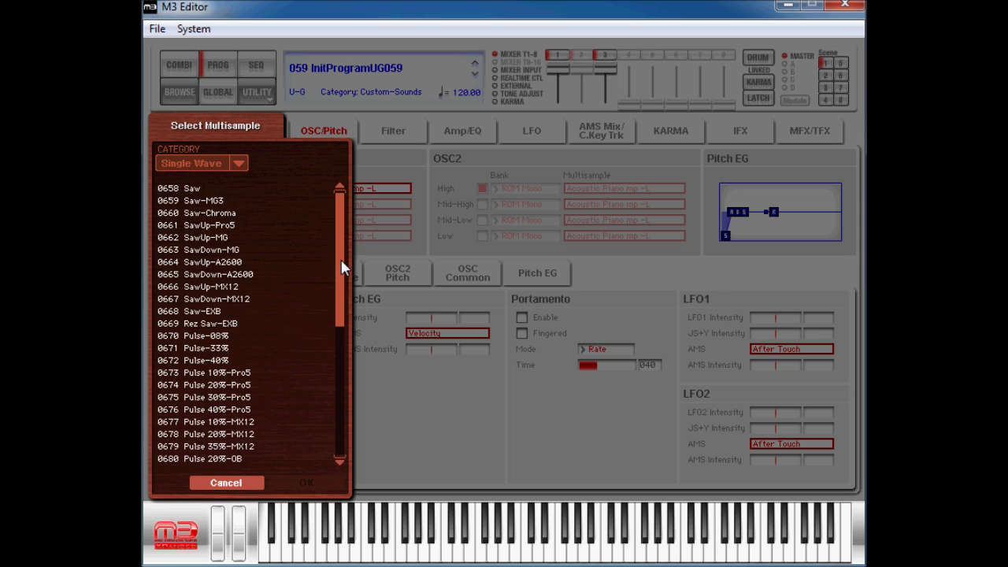
click(342, 429)
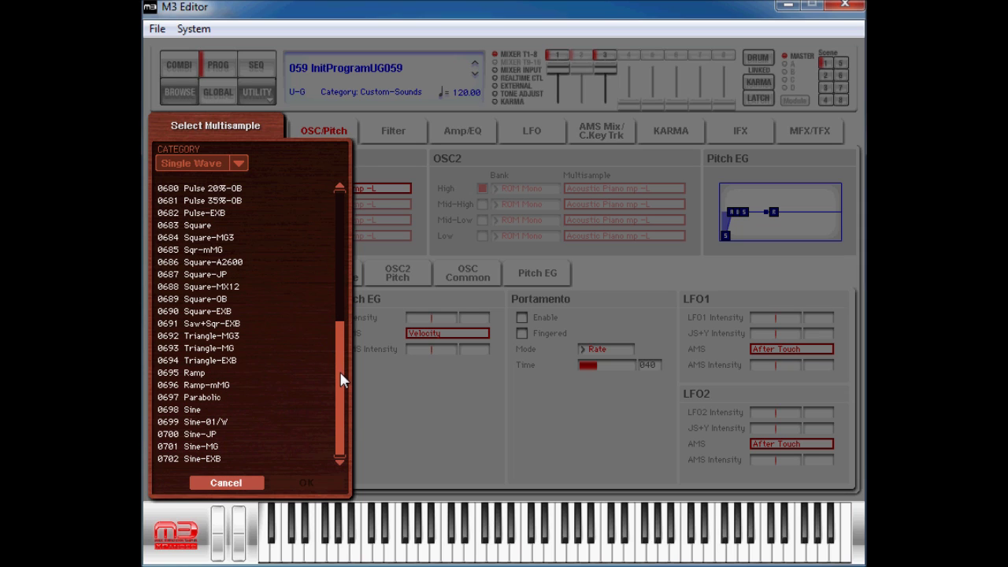
click(230, 359)
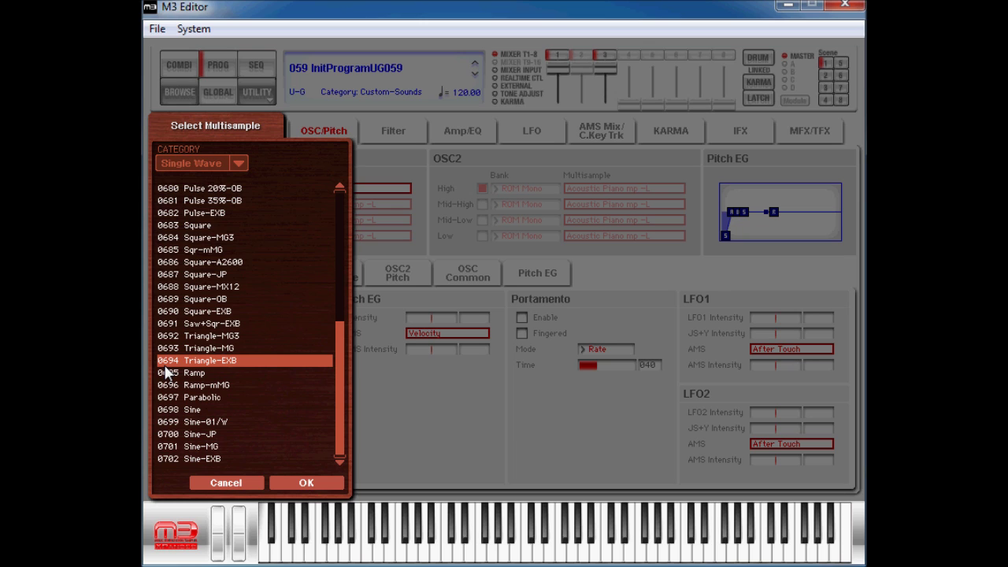
click(306, 483)
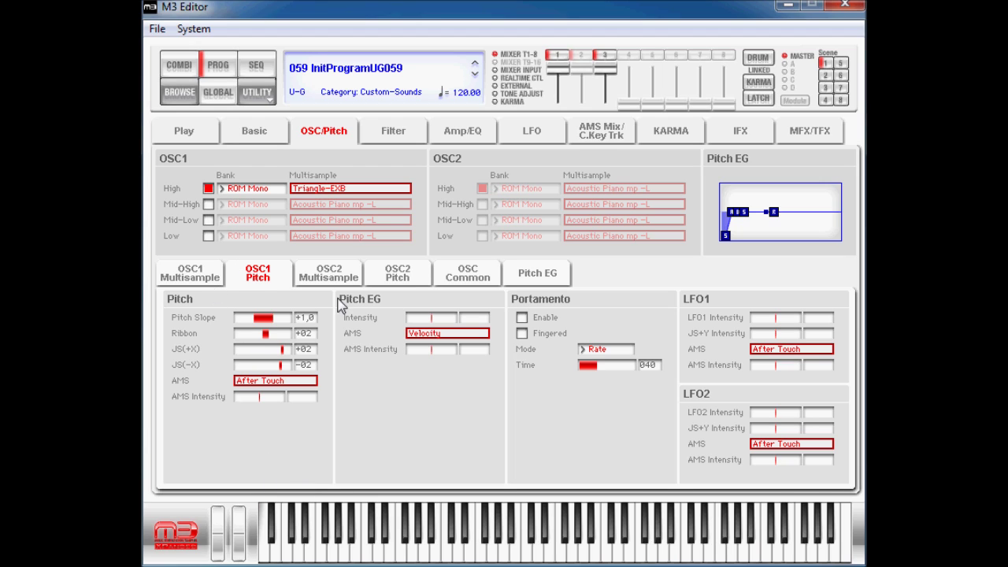
- Raise the OSC1 Ribbon pitch amount to +12 and settle JS(-X) at -12
drag(280, 334, 349, 330)
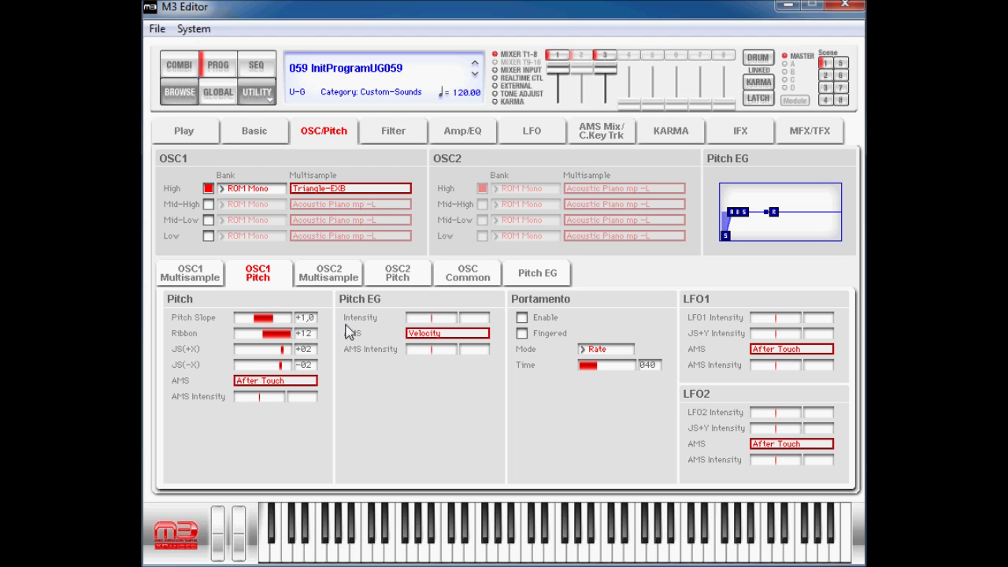
click(272, 365)
click(269, 366)
click(272, 366)
- On the Filter page, give Output Level an AMS intensity of -99 sourced from JS+Y:CC#01
click(380, 134)
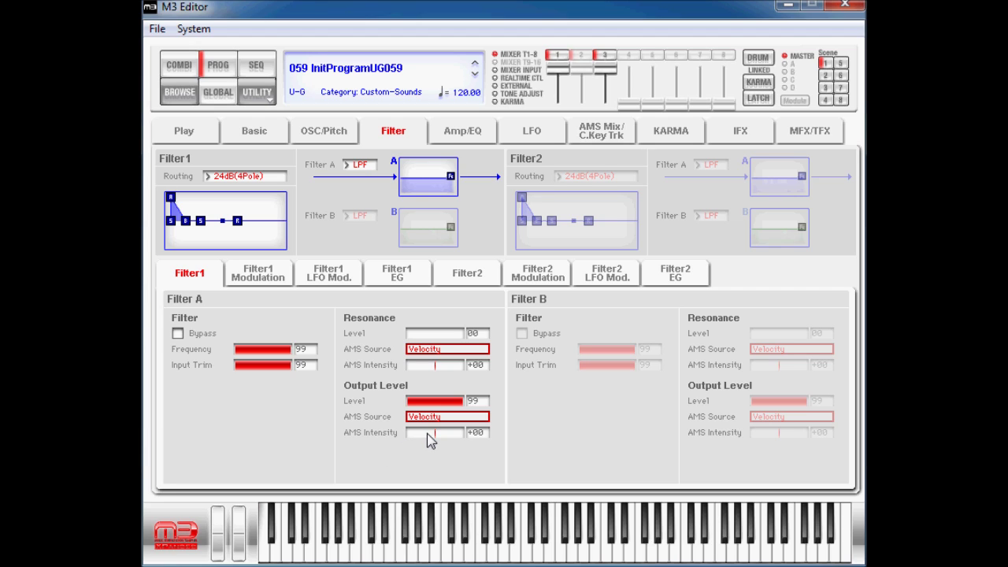
drag(427, 434, 395, 433)
click(428, 413)
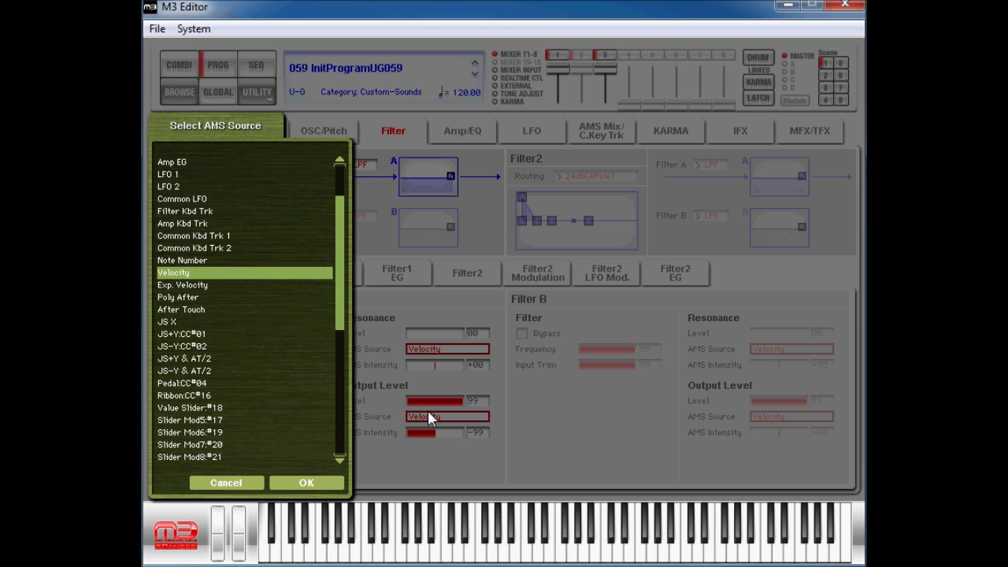
click(206, 334)
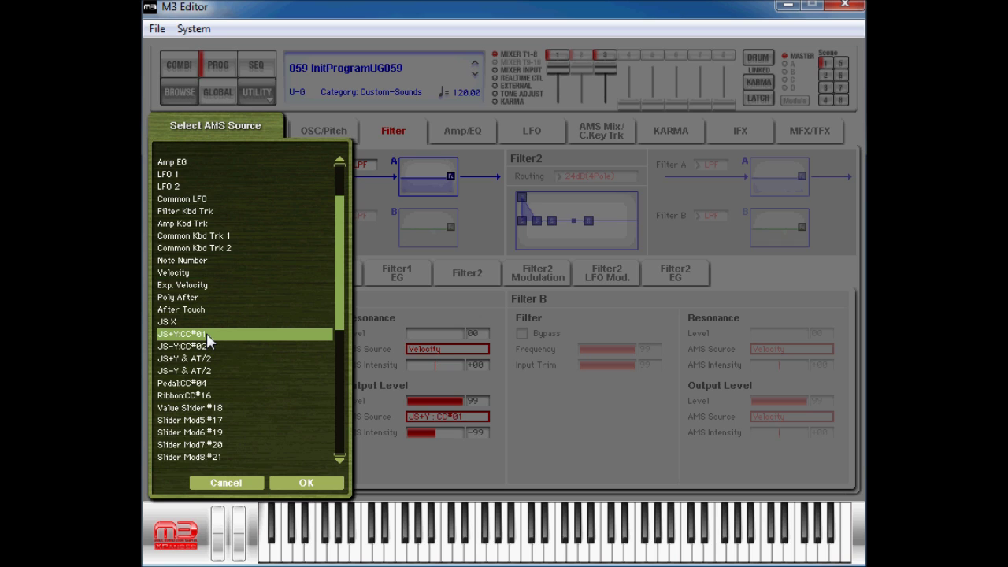
click(329, 483)
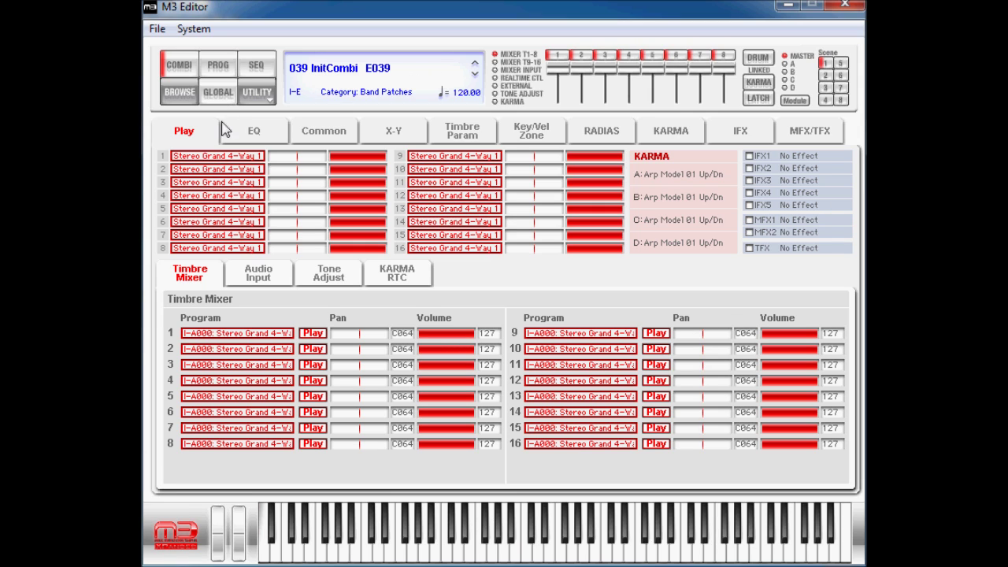
- Assign U-G052 JR Lead Main from Custom-Sounds, bank U-G, to timbre 1
click(198, 157)
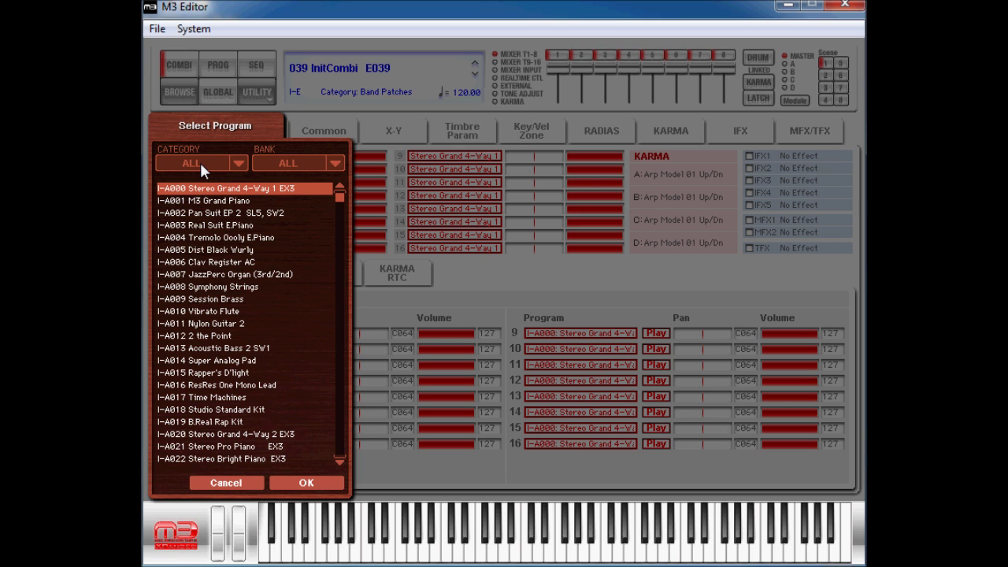
click(200, 162)
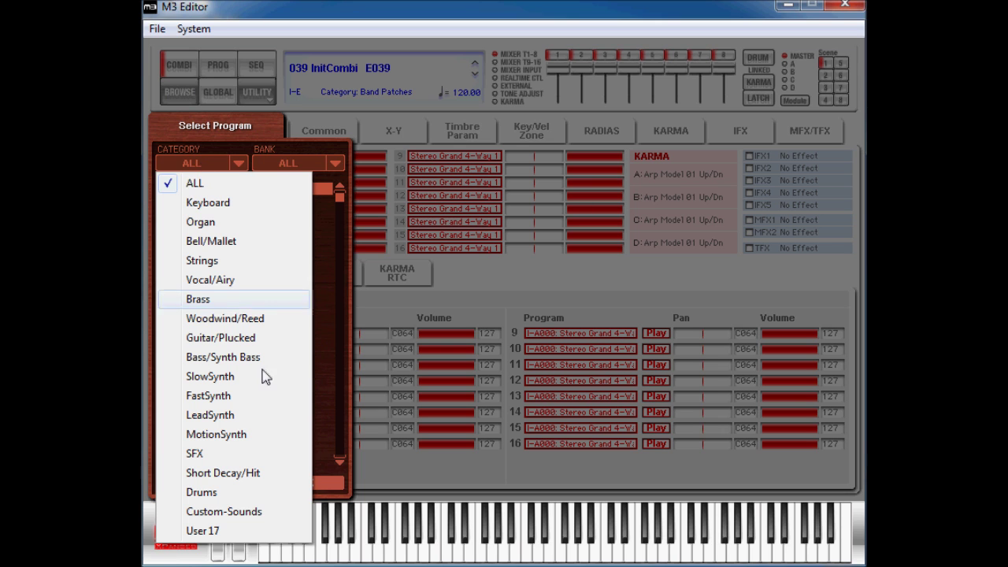
click(224, 512)
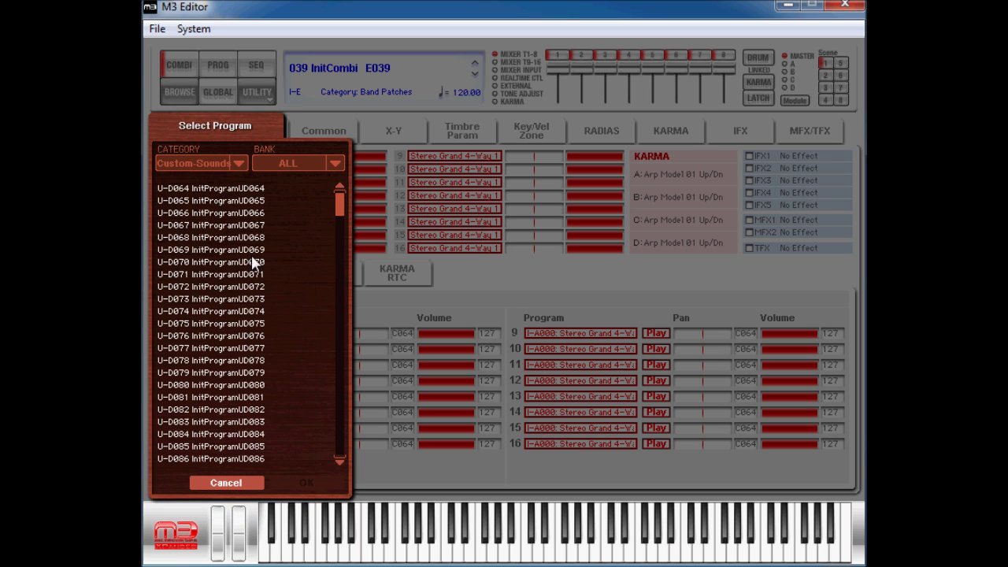
click(301, 169)
click(291, 564)
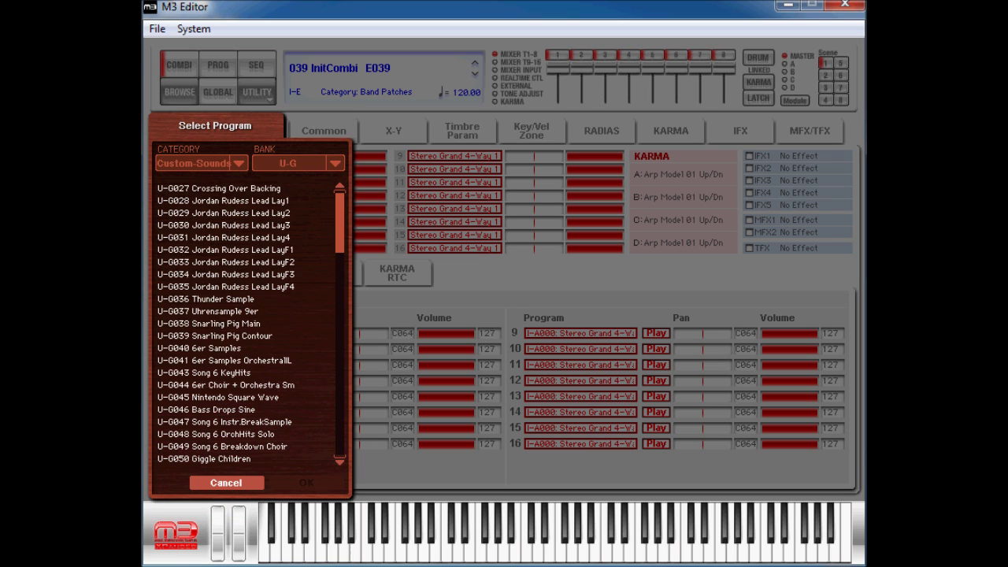
click(338, 342)
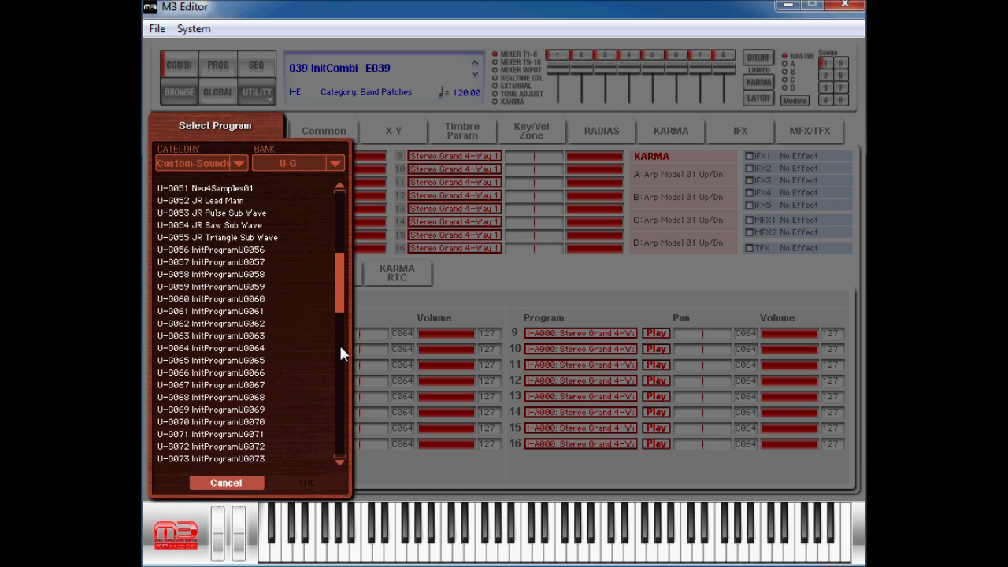
click(226, 201)
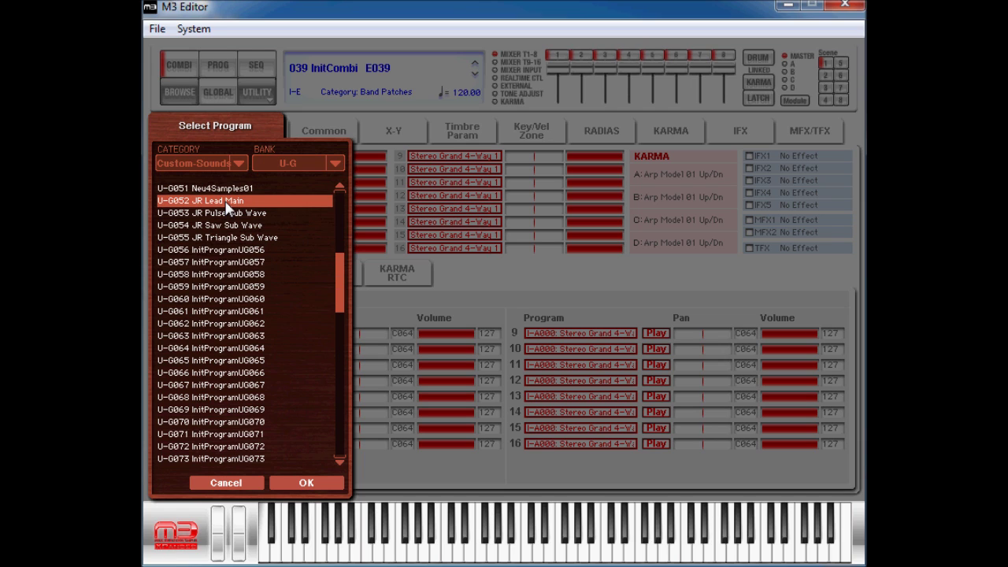
click(306, 485)
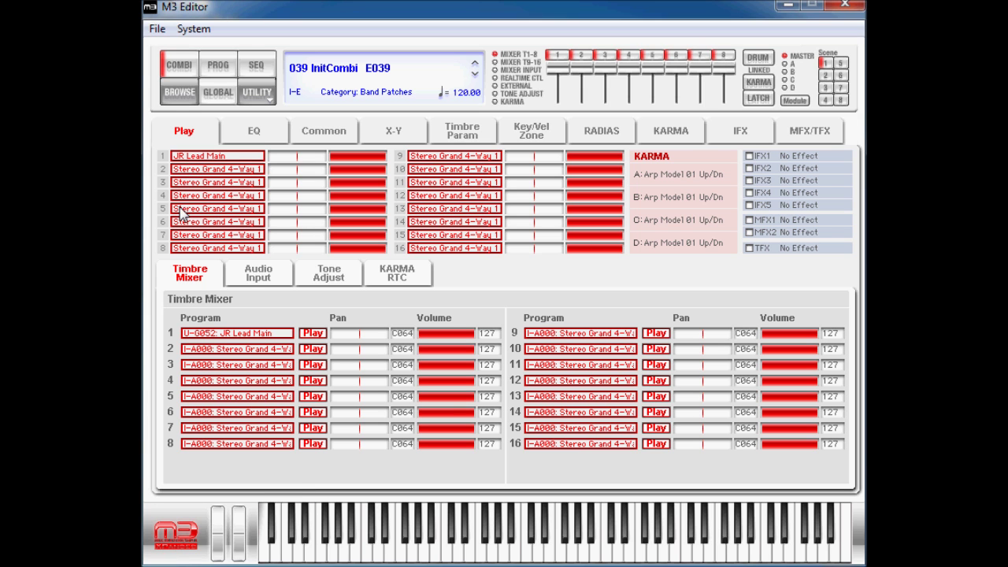
- Assign U-G053 JR Pulse Sub Wave from Custom-Sounds, bank U-G, to timbre 2
click(192, 169)
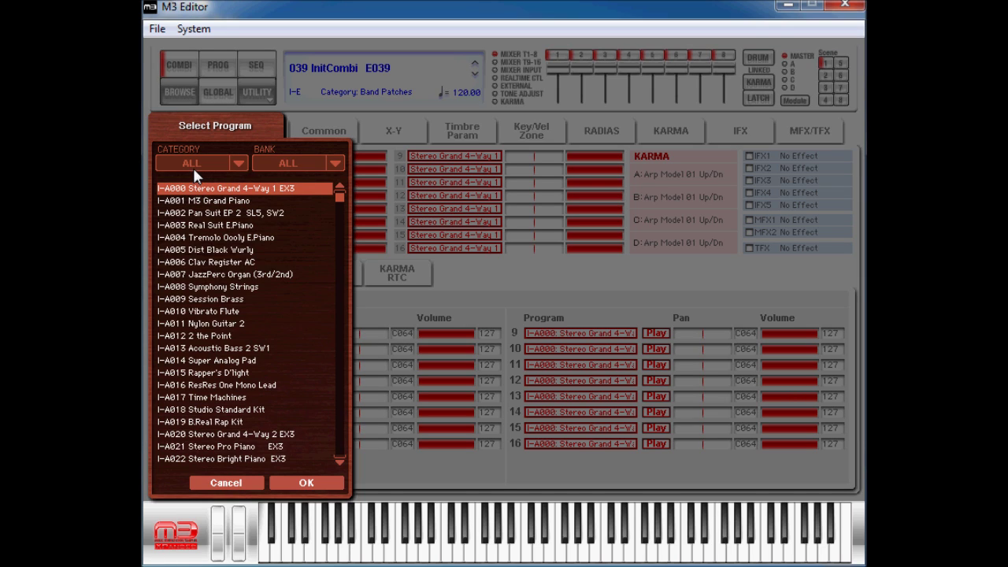
click(194, 166)
click(224, 512)
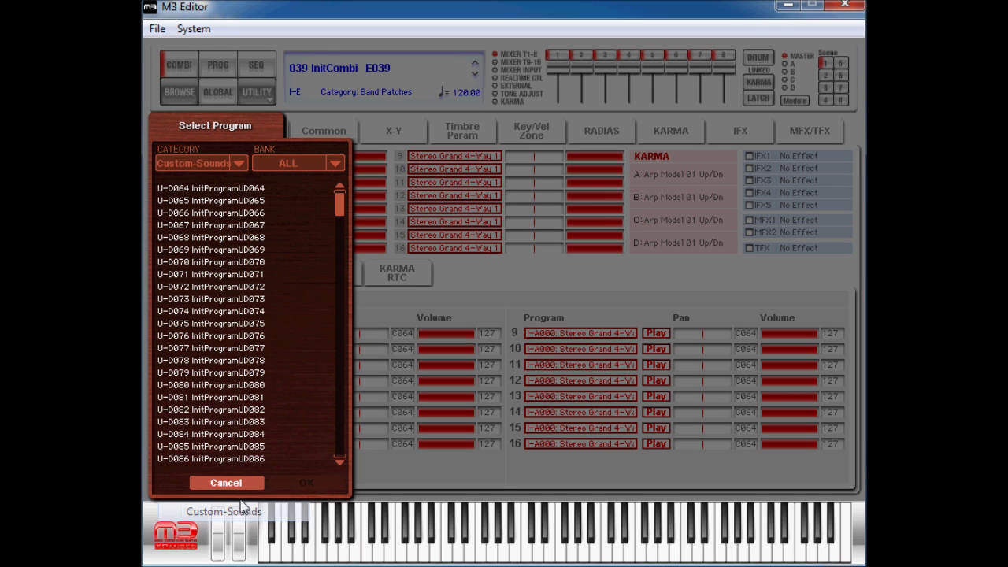
click(299, 165)
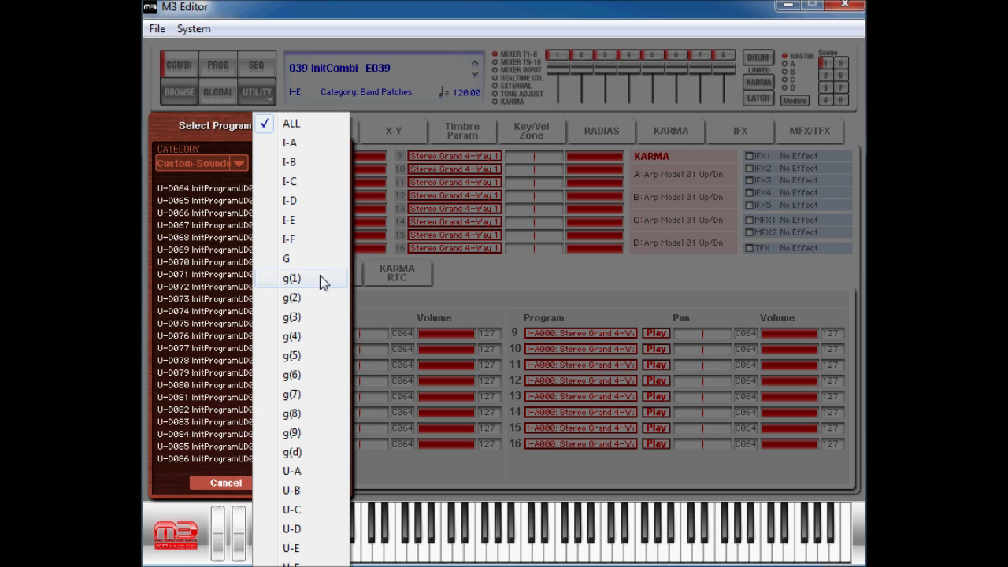
click(291, 564)
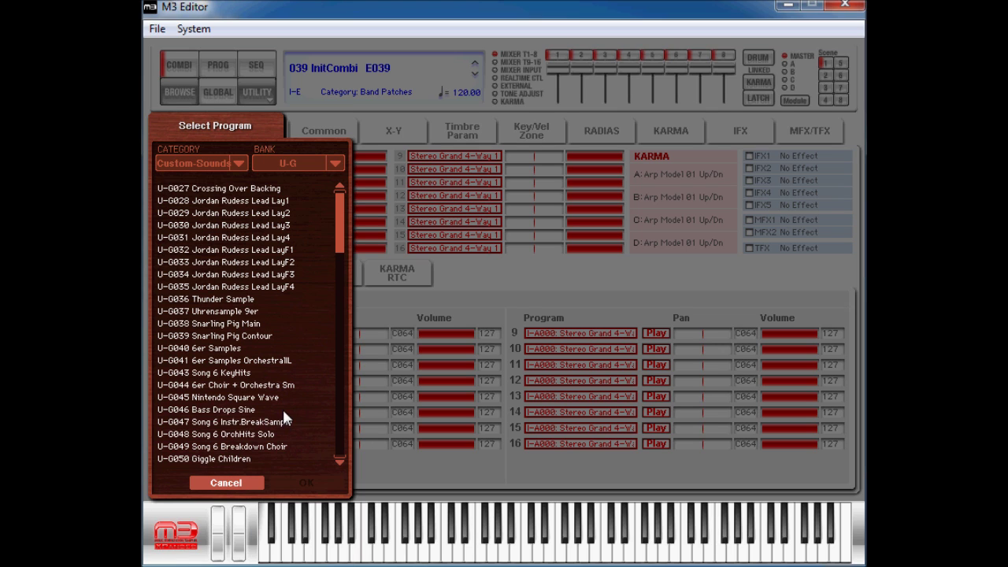
click(340, 388)
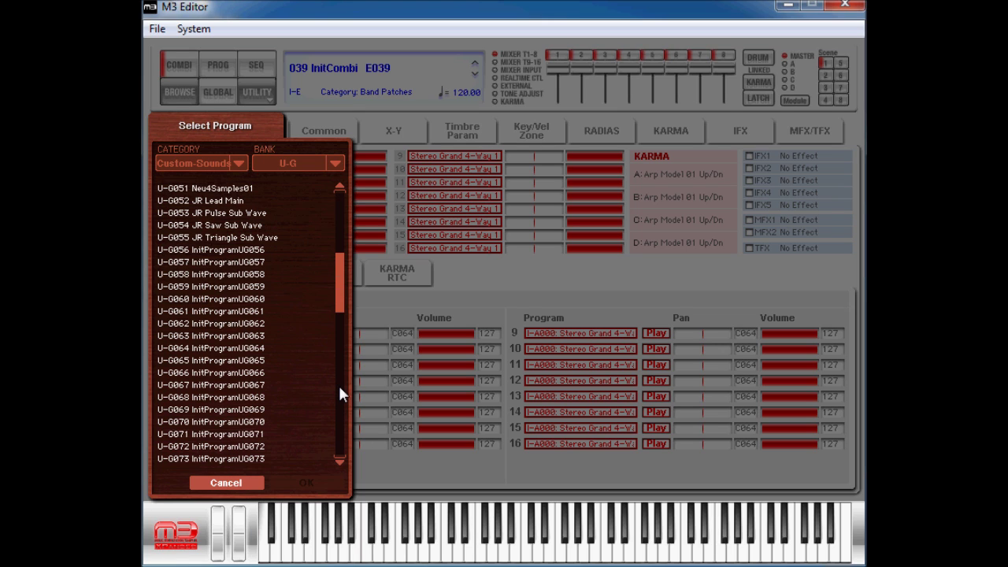
double_click(250, 214)
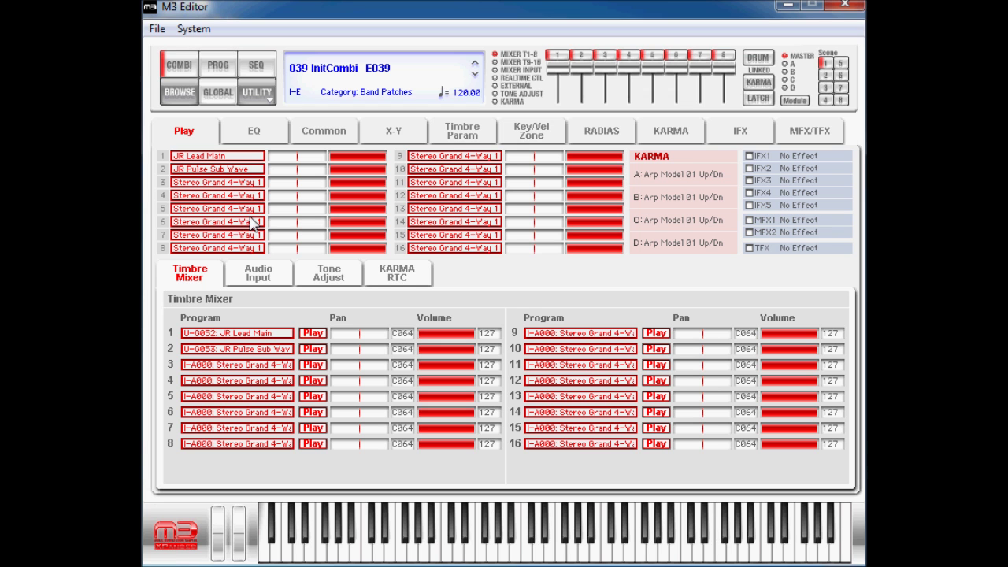
- Assign U-G054 JR Saw Sub Wave from Custom-Sounds, bank U-G, to timbre 3
click(245, 182)
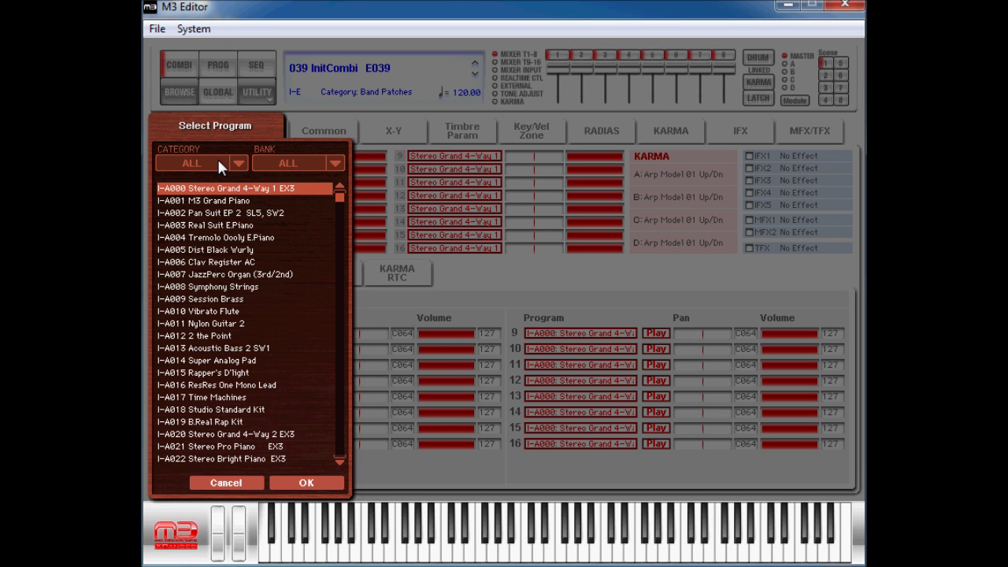
click(219, 162)
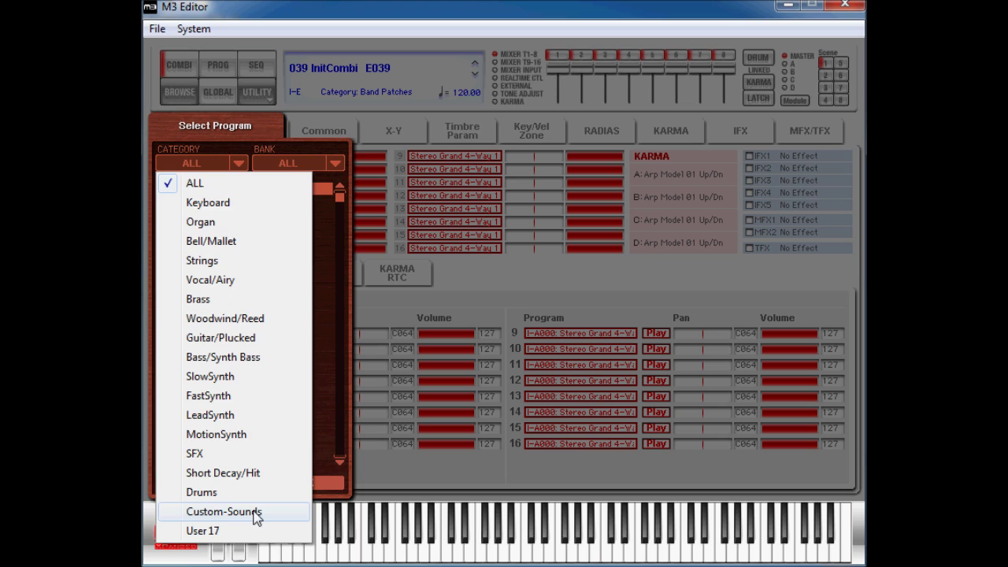
click(255, 512)
click(292, 162)
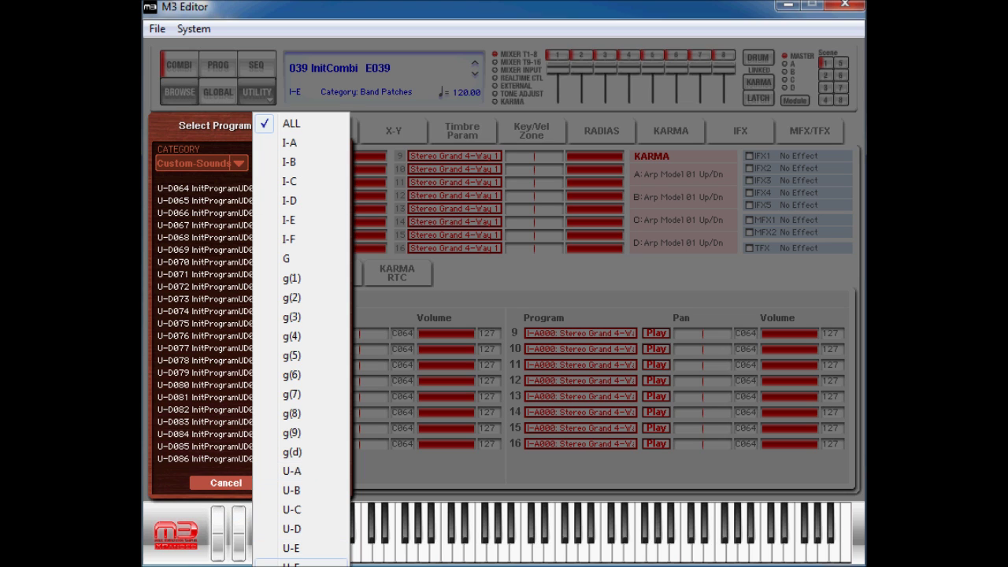
click(299, 484)
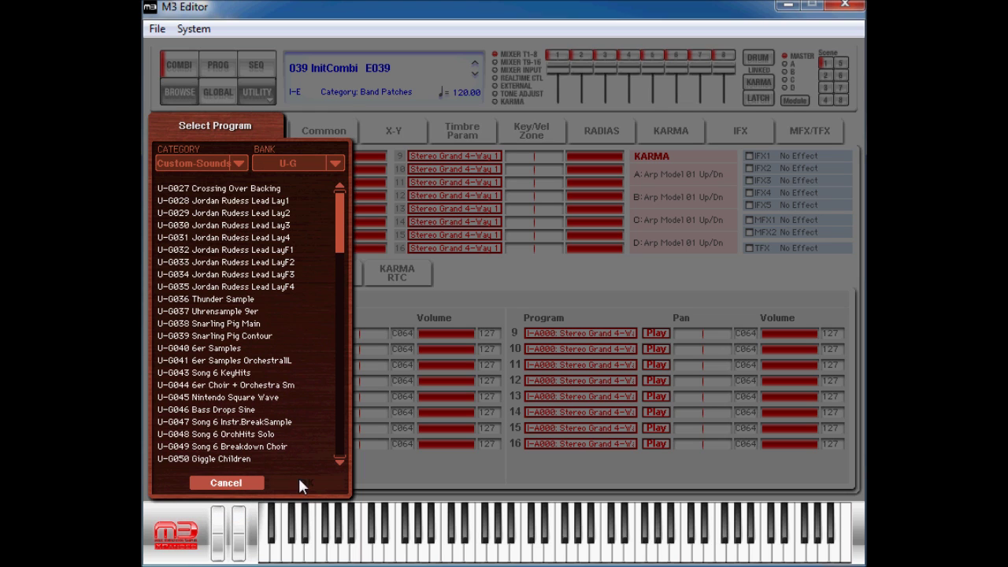
click(344, 418)
drag(205, 200, 228, 225)
key(Return)
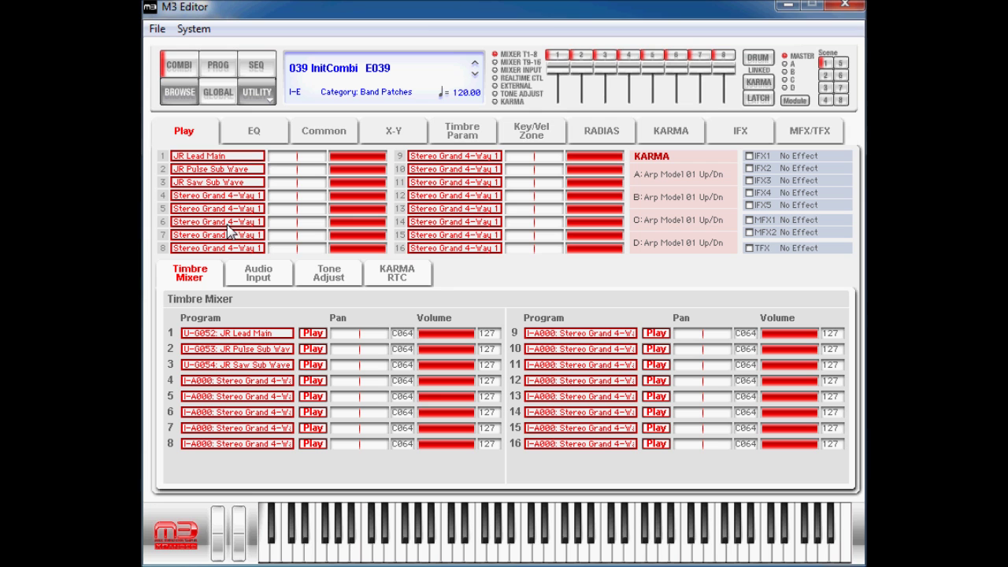
- Assign U-G055 JR Triangle Sub Wave from Custom-Sounds, bank U-G, to timbre 4
click(232, 196)
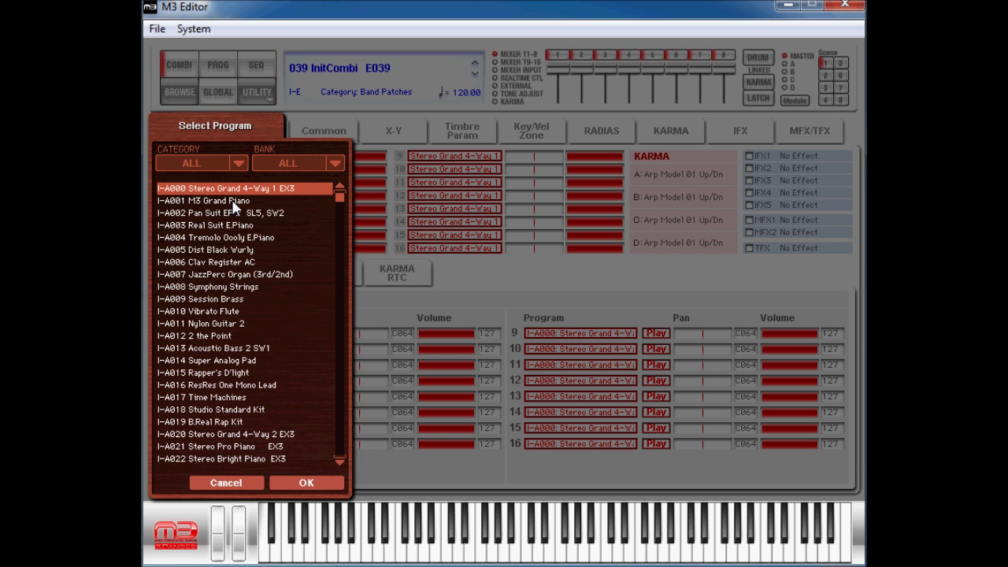
click(211, 161)
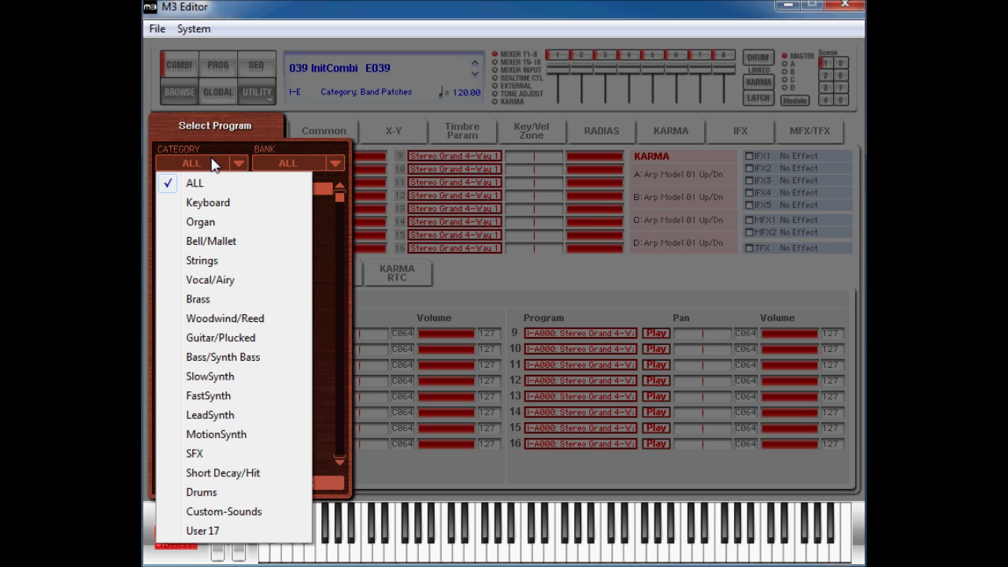
click(270, 513)
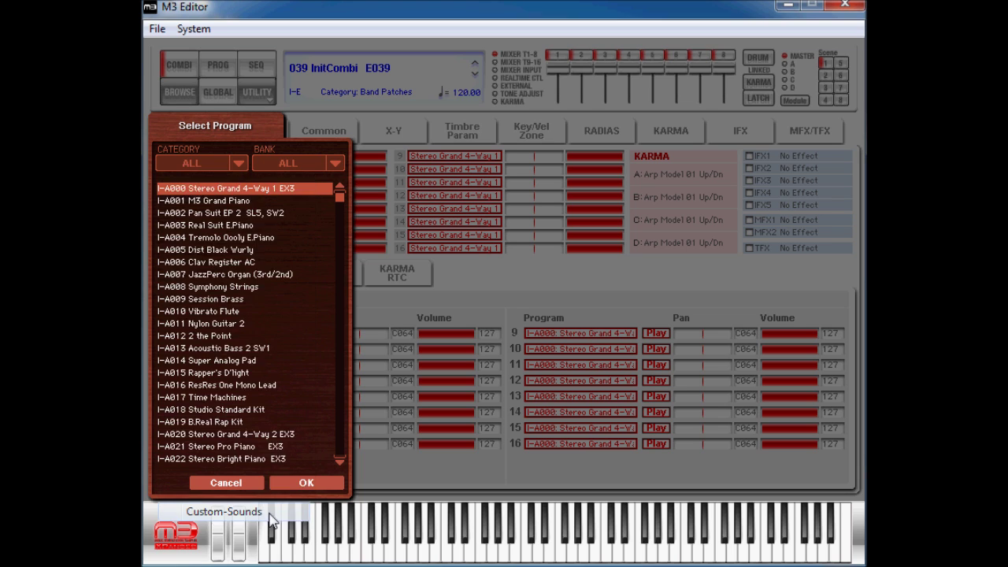
click(300, 165)
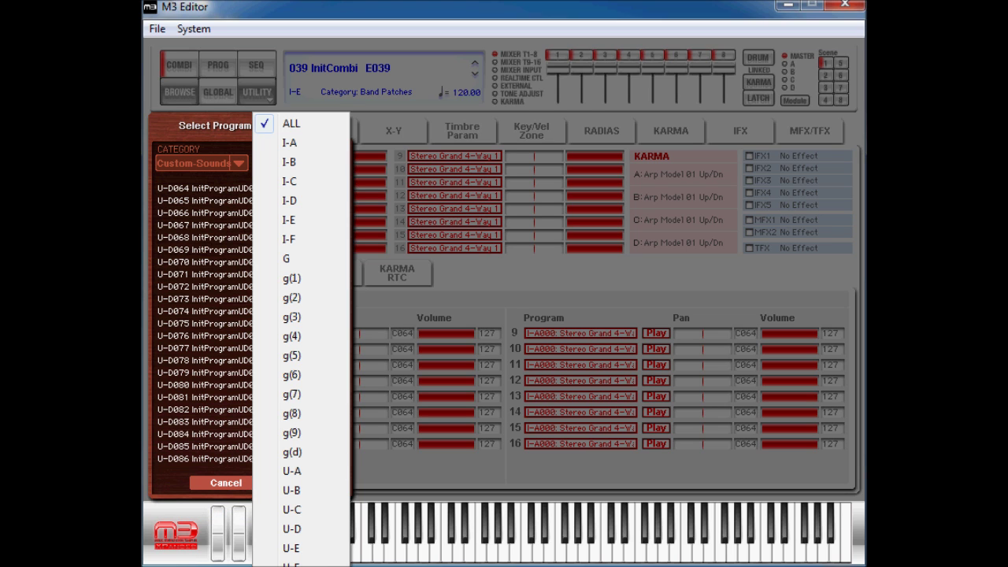
click(288, 564)
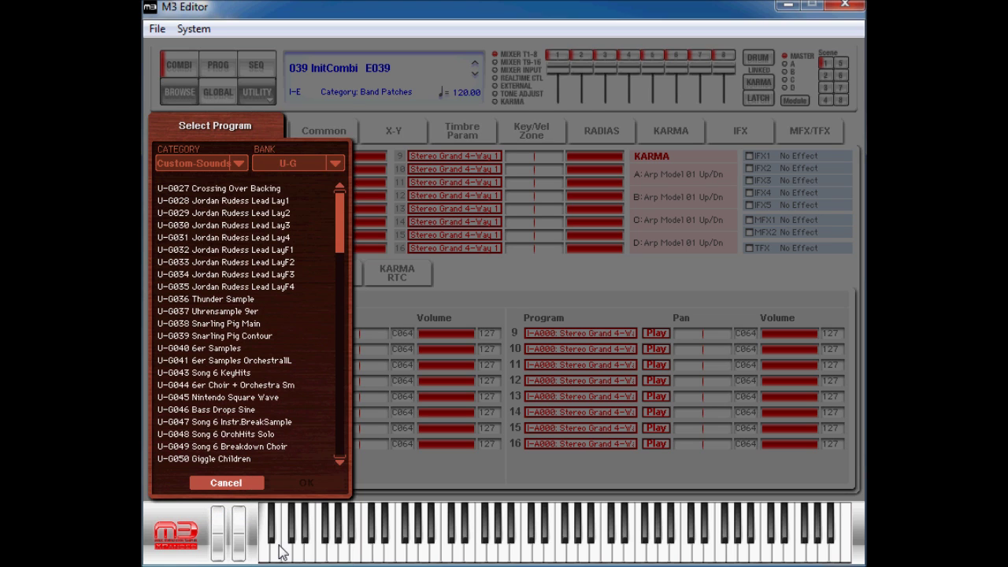
click(338, 427)
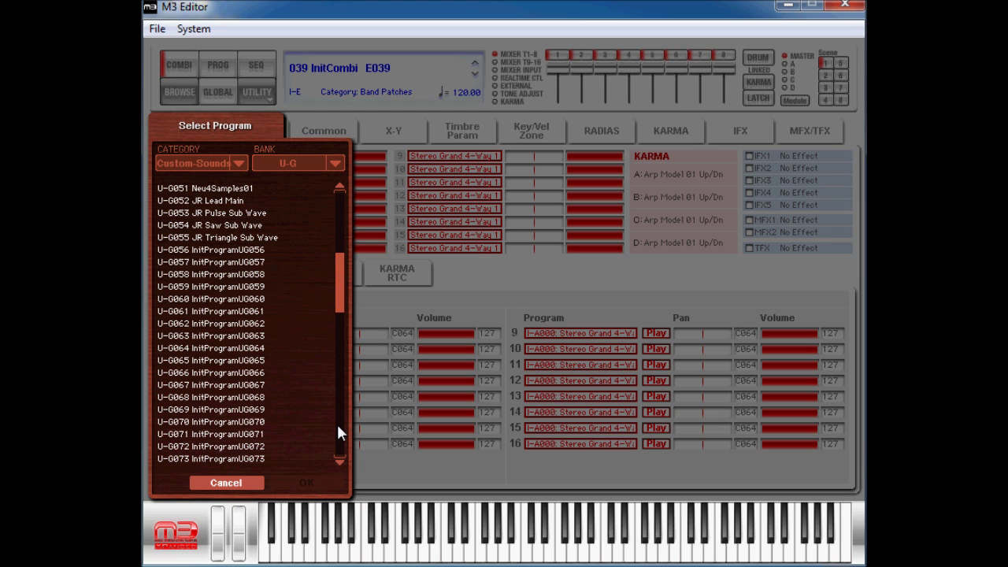
double_click(274, 238)
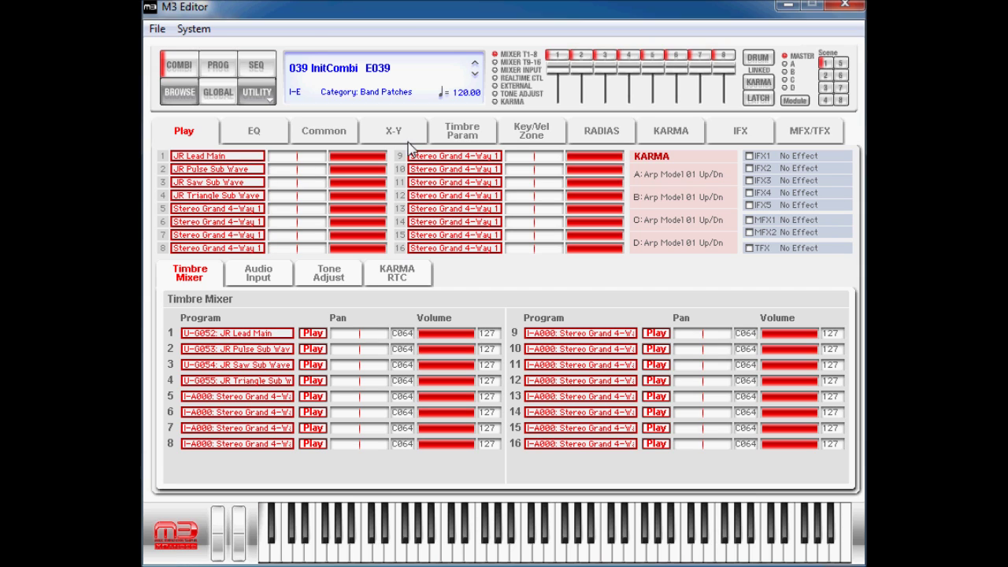
- On the Timbre Param page, set timbres 2, 3 and 4 to the global MIDI channel 1G
click(463, 139)
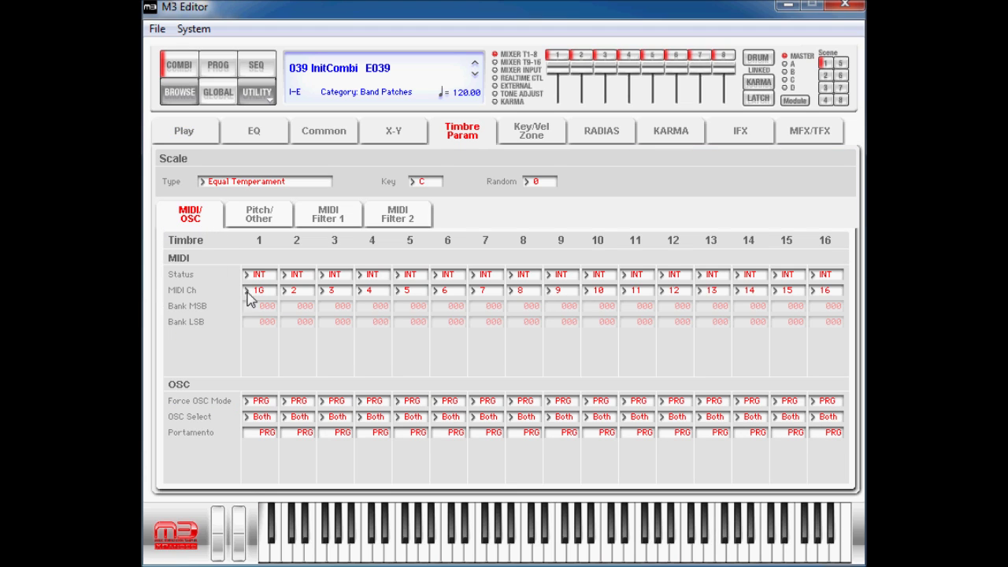
click(295, 291)
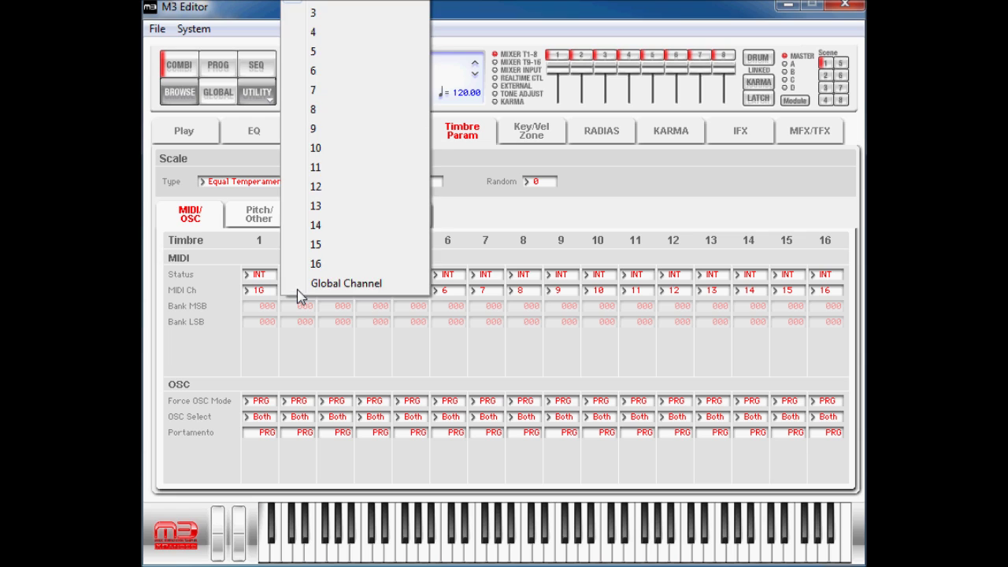
click(347, 283)
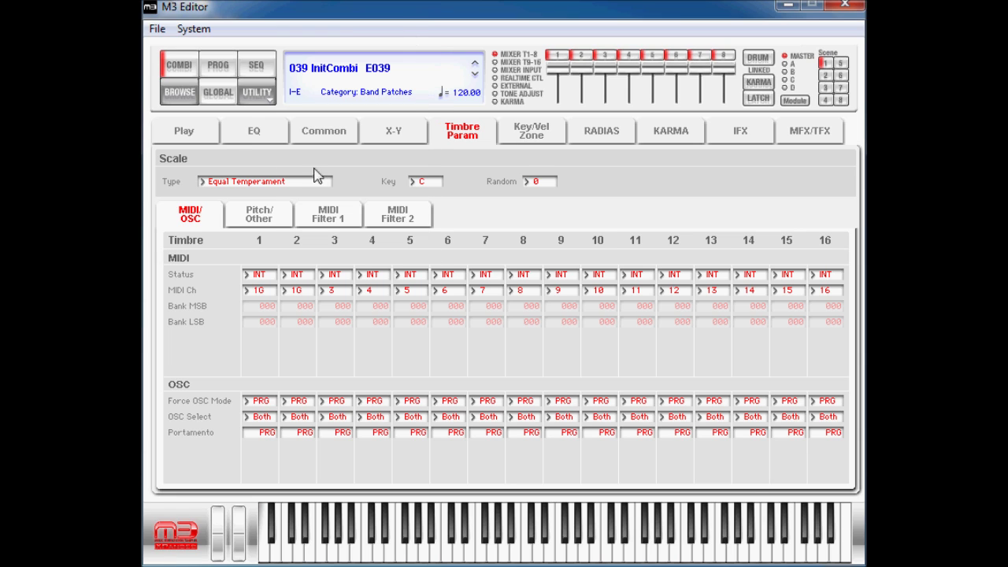
click(337, 291)
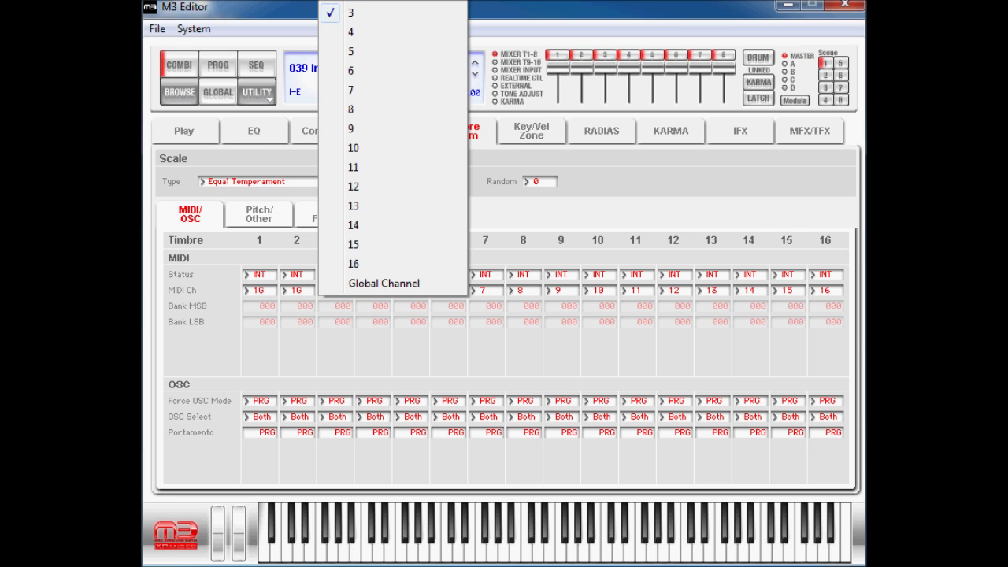
click(384, 282)
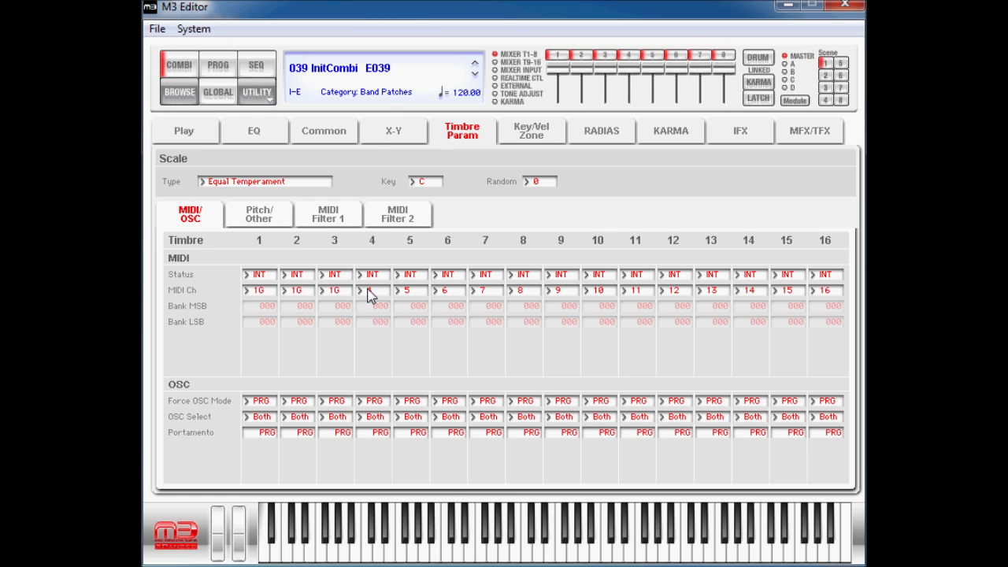
click(371, 291)
click(421, 282)
- On the Pitch/Other page, detune timbre 1 to -0003 and timbre 4 to +0003
click(262, 221)
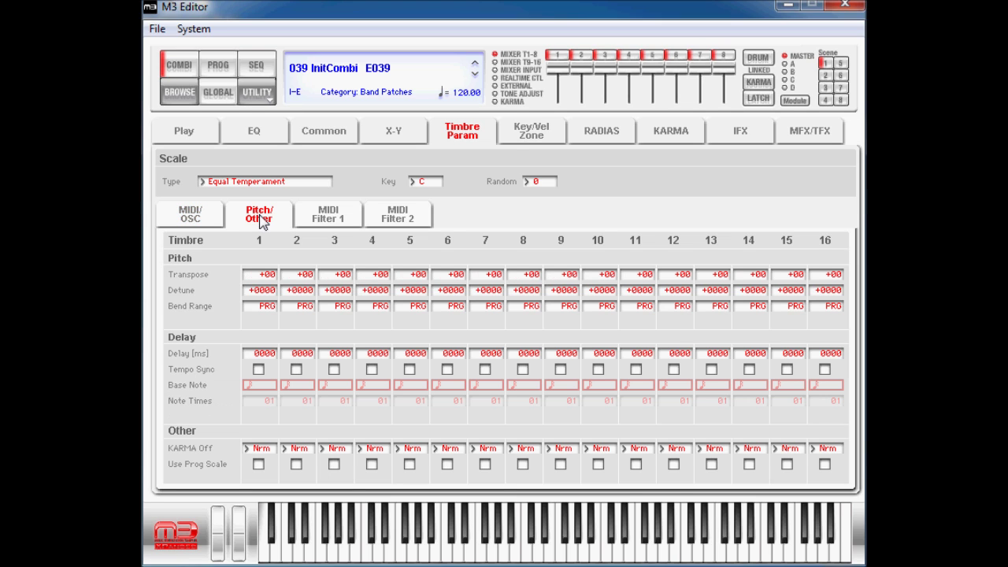
click(269, 292)
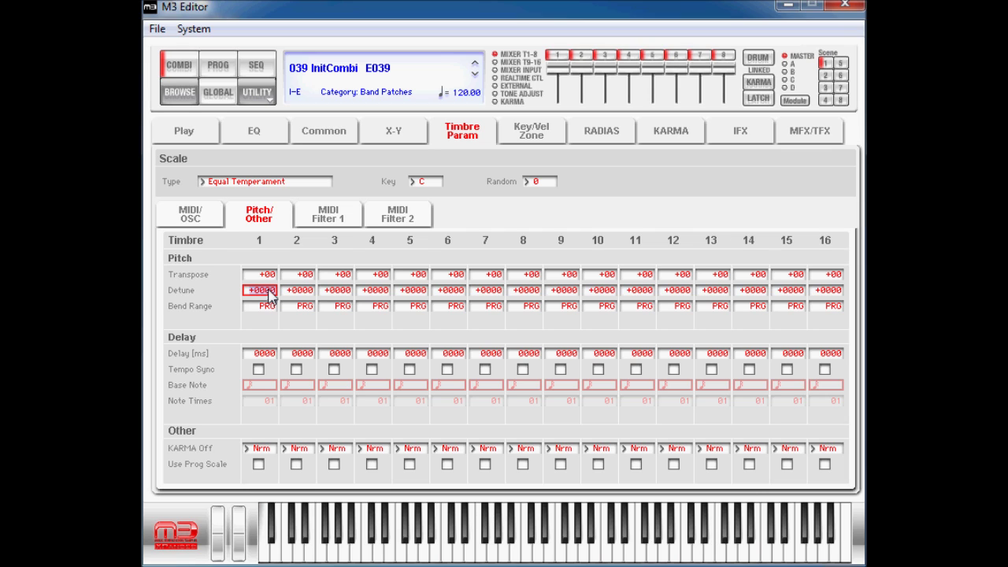
text(-000)
key(Return)
click(376, 292)
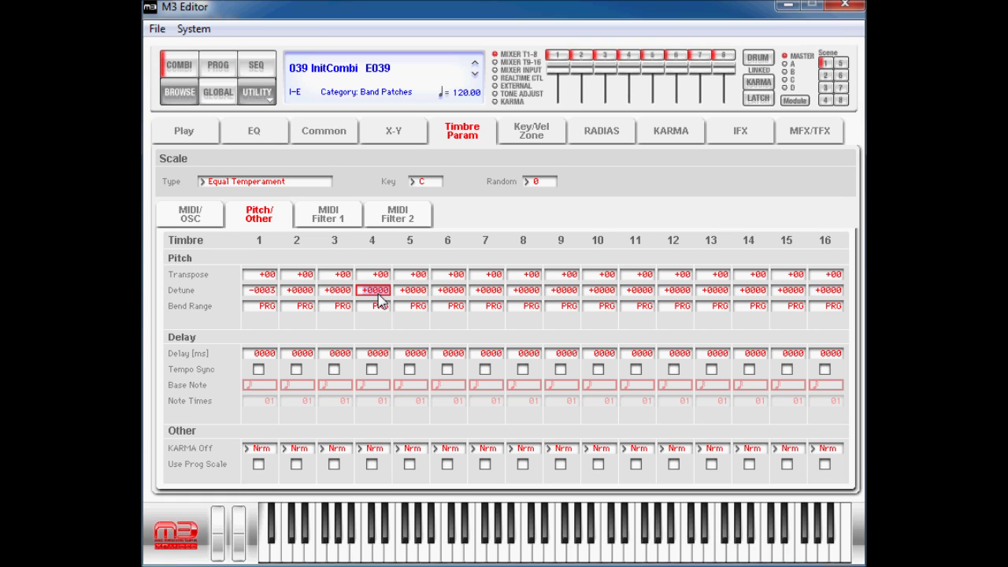
text(+0003)
key(Return)
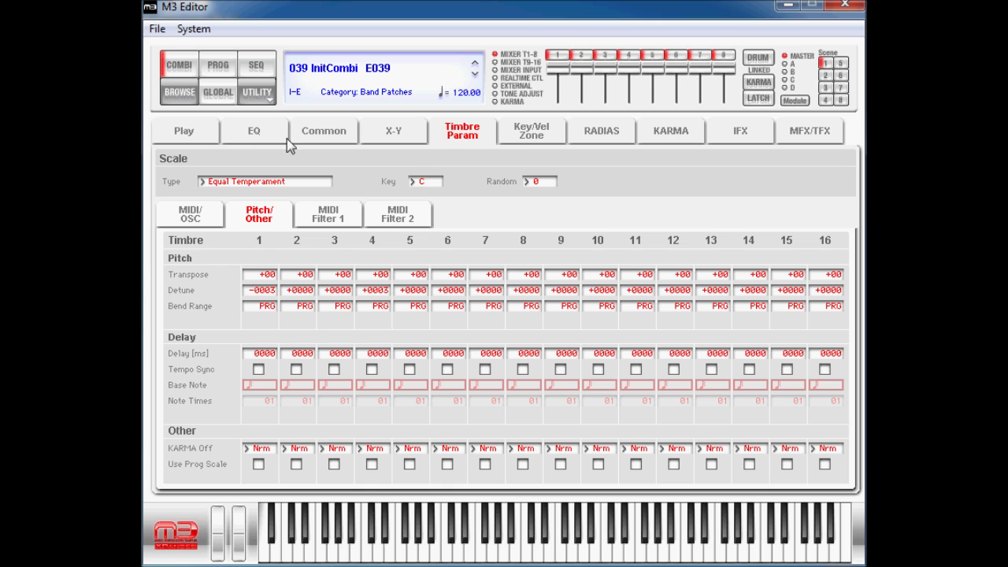
- On the Common page, assign panel switch SW1 to Octave Down and SW2 to Octave Up
click(316, 134)
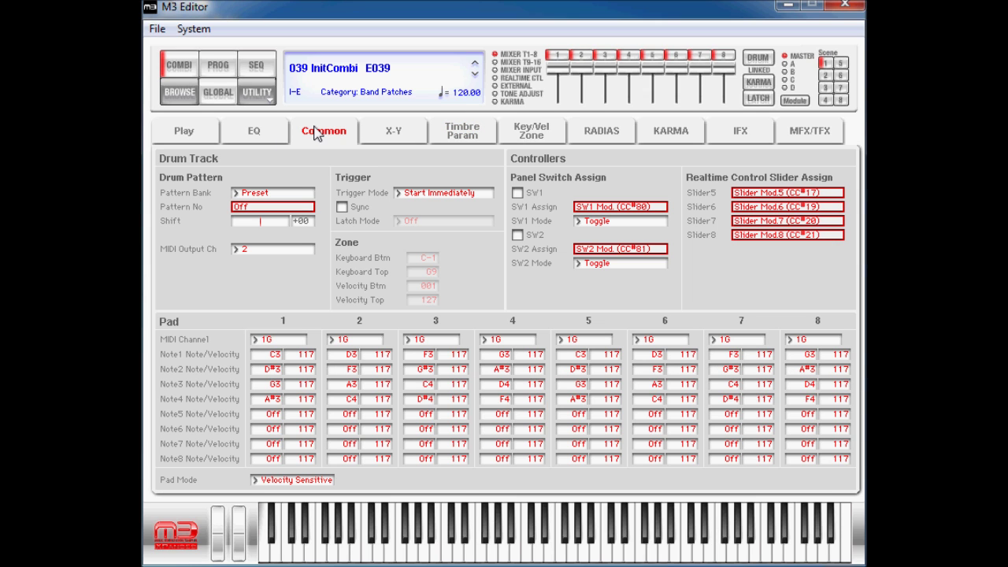
click(609, 207)
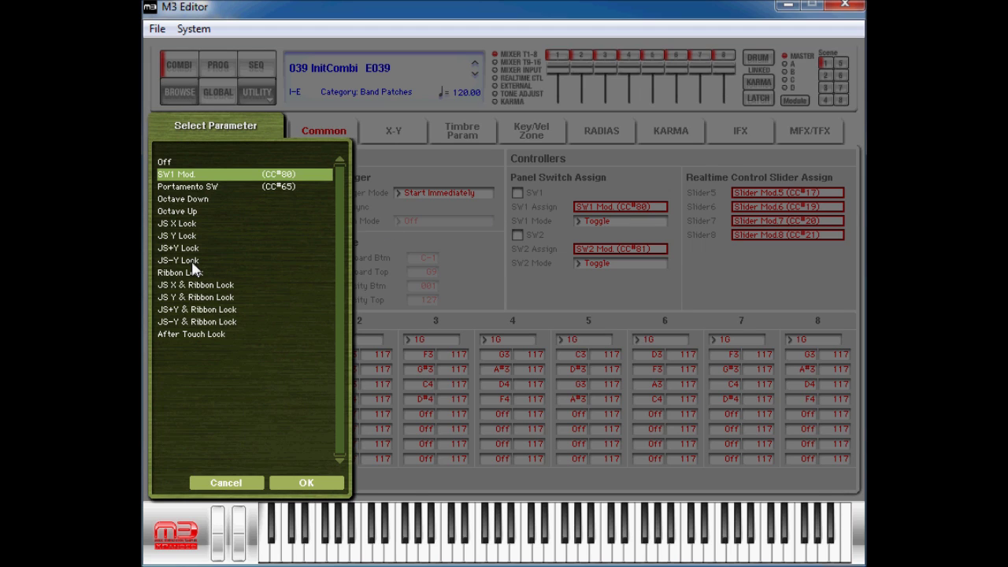
double_click(208, 200)
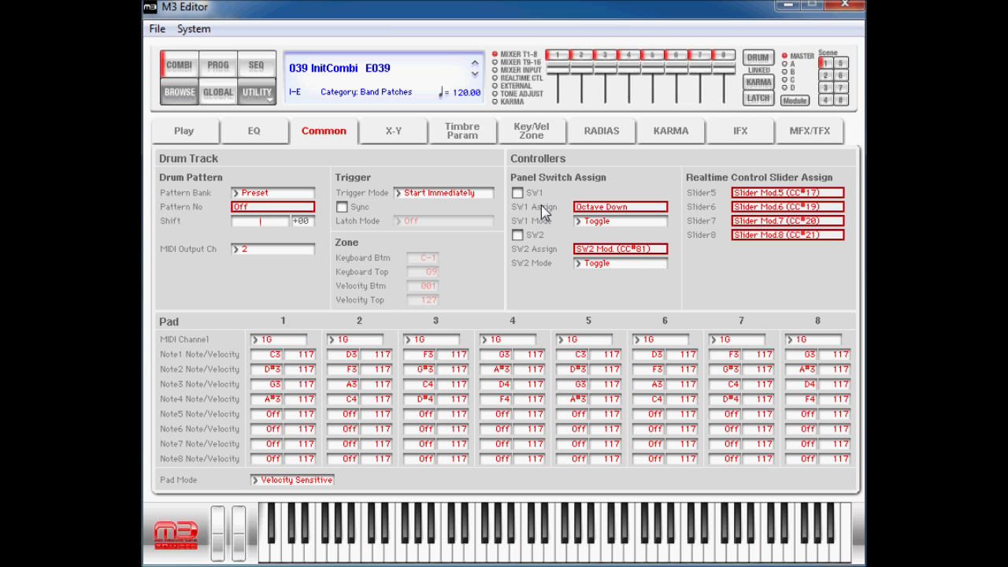
click(592, 250)
double_click(185, 211)
- Lower the Timbre Mixer volumes of timbres 1–4 to 112, 107, 091 and 117
click(198, 136)
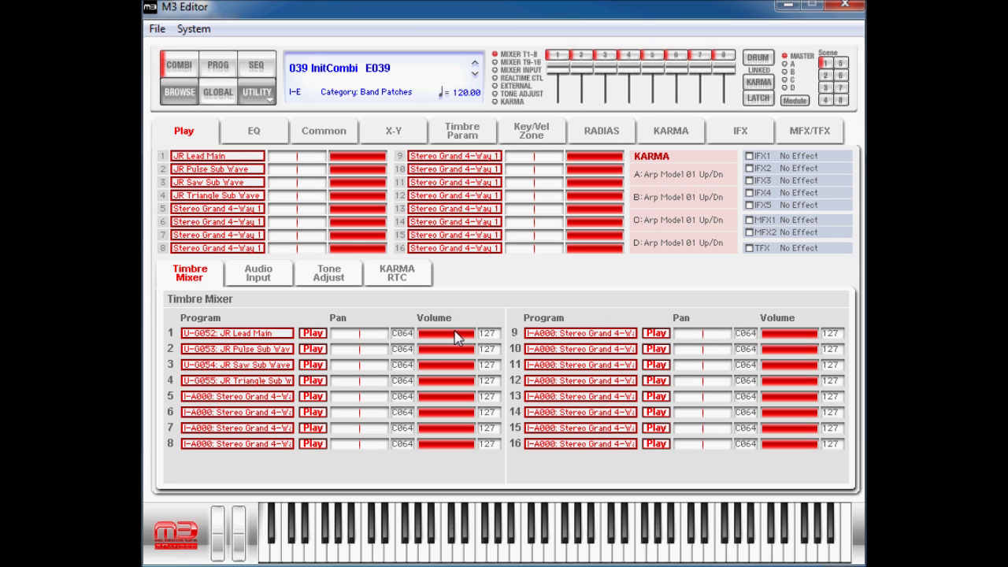
drag(470, 342, 468, 341)
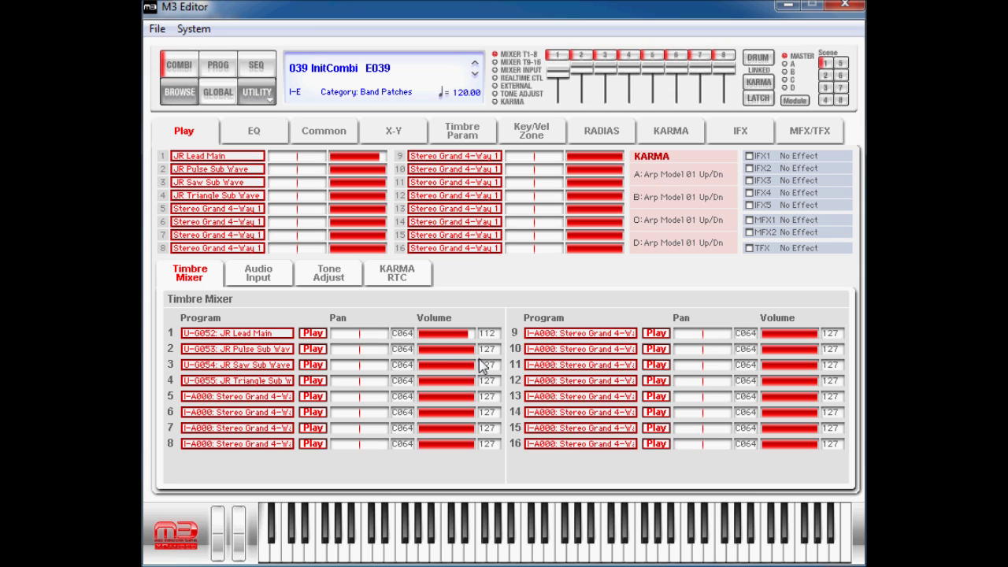
drag(473, 357, 463, 359)
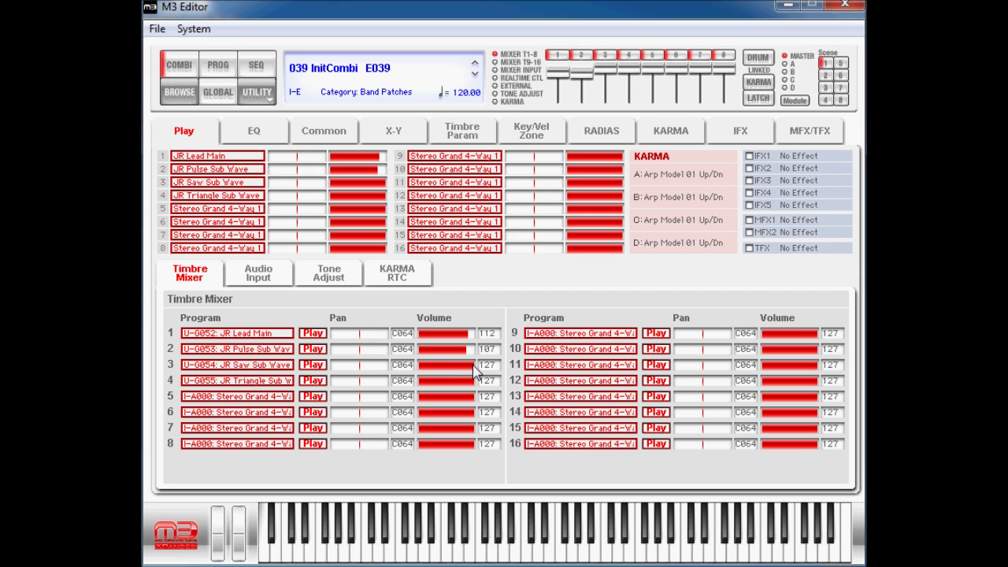
drag(473, 365, 451, 368)
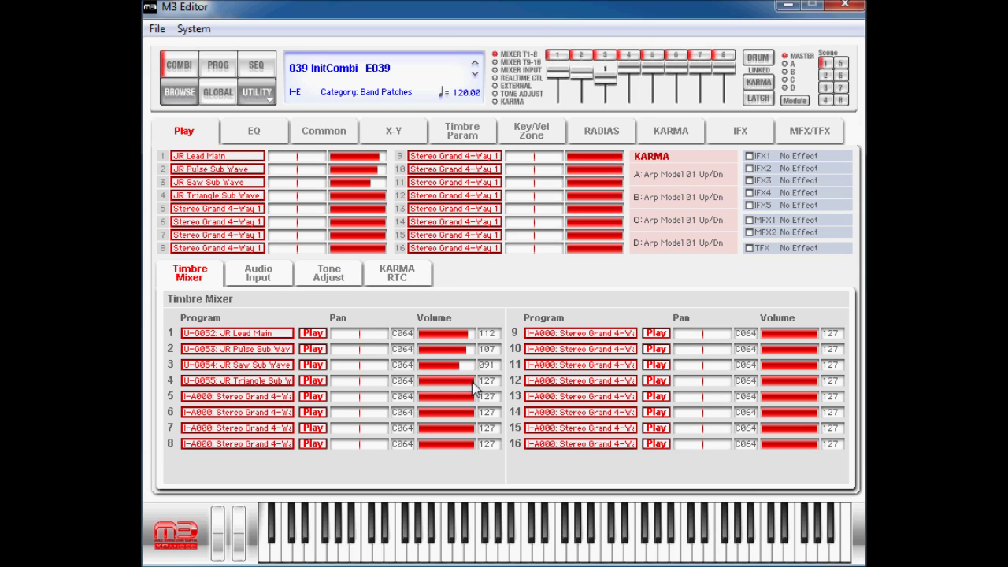
drag(470, 383, 470, 384)
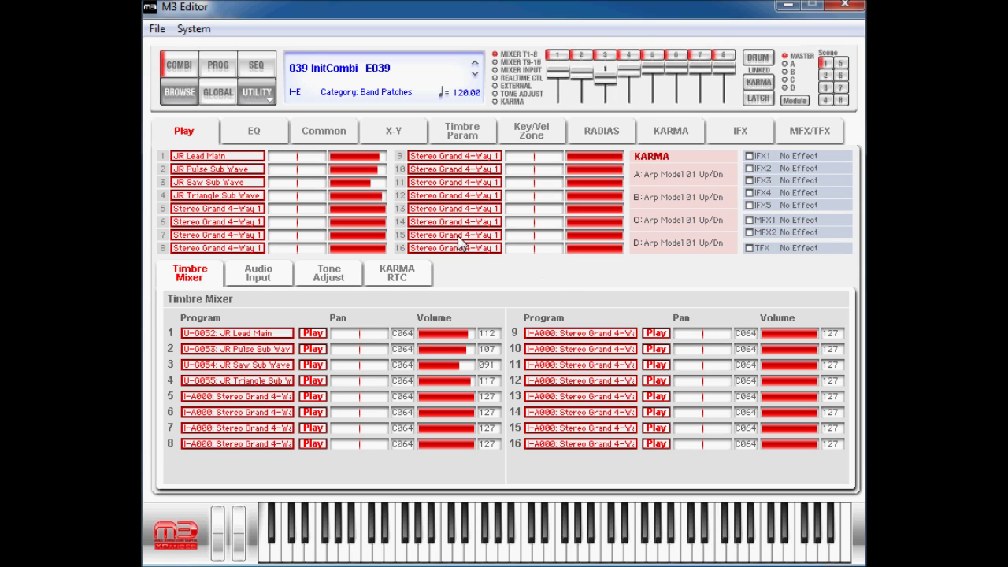
- Return to the Timbre Param page to see the Pitch/Other detune values
click(463, 138)
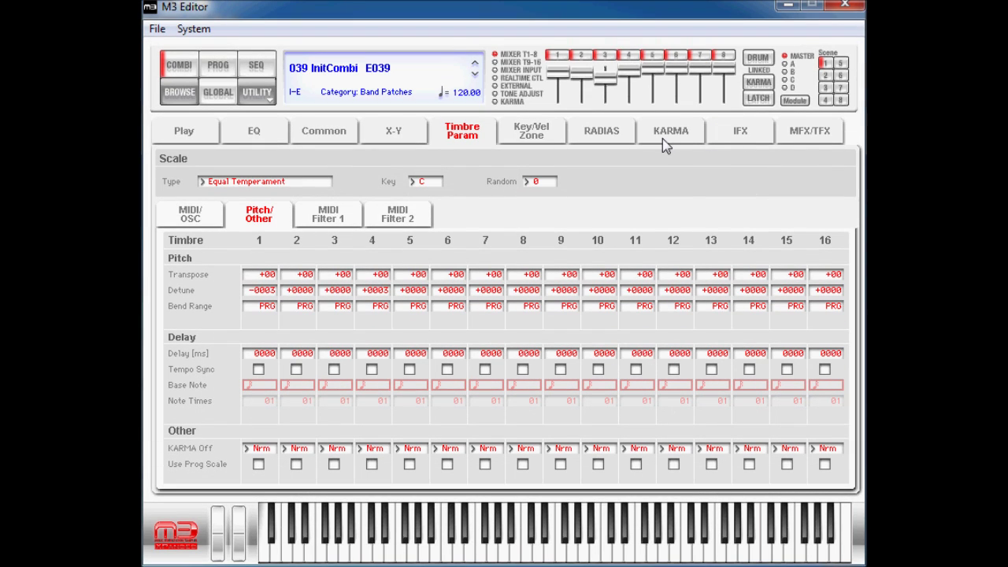
- Bring up the IFX Routing page, where IFX1–IFX5 all show No Effect
click(747, 131)
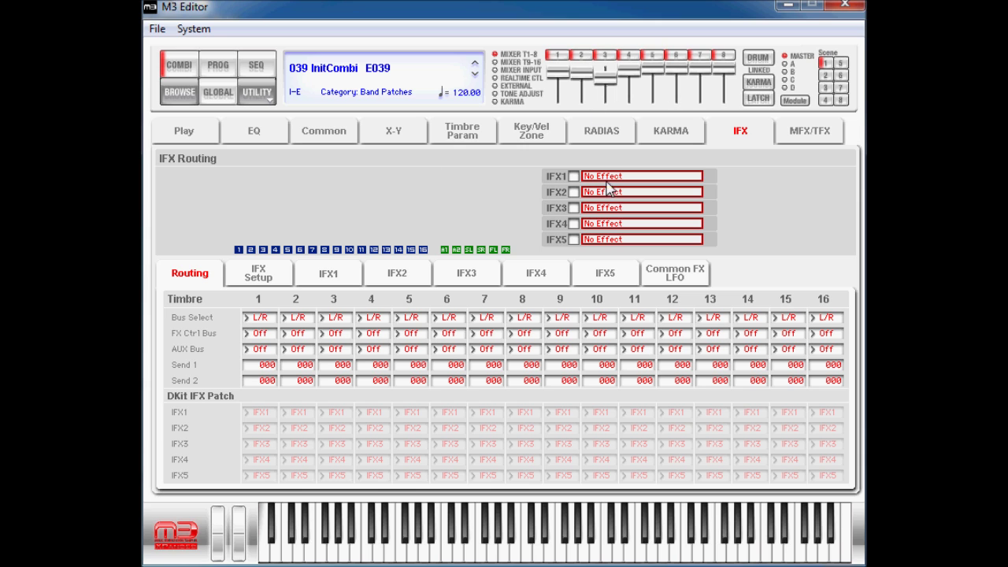
- Load 157 Overdrive/Hyper Gain Wah from the Double Size category into IFX2
click(606, 194)
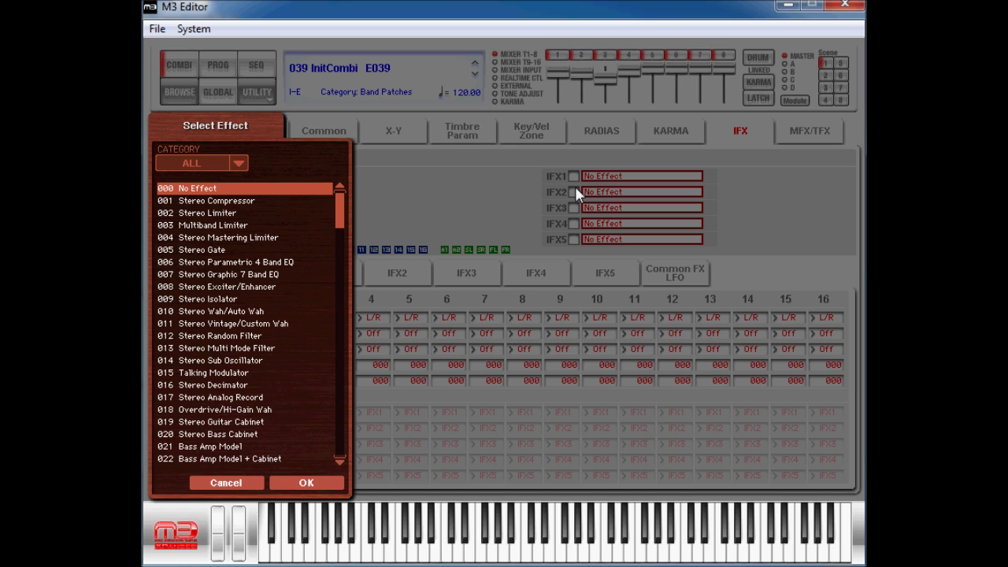
click(227, 163)
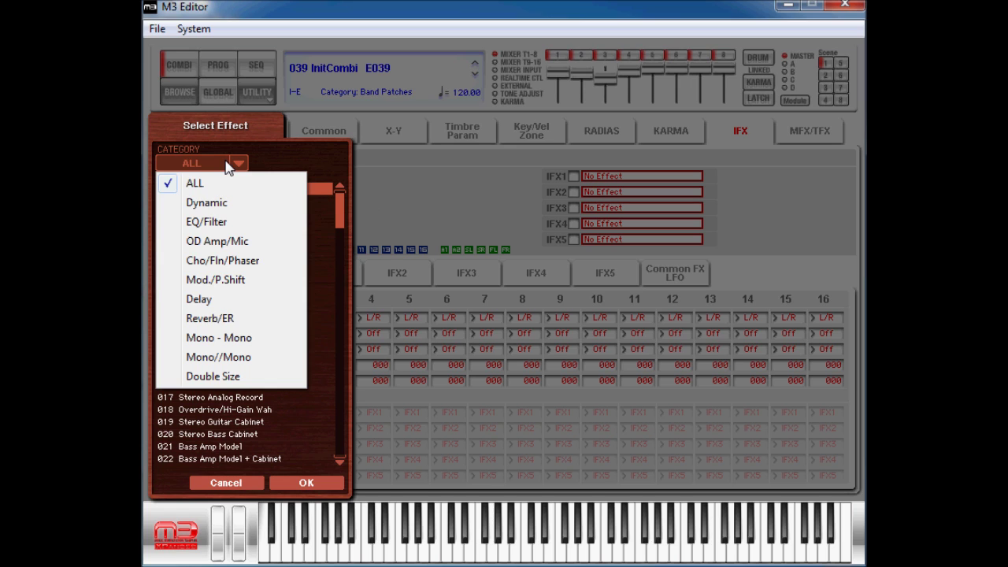
click(226, 378)
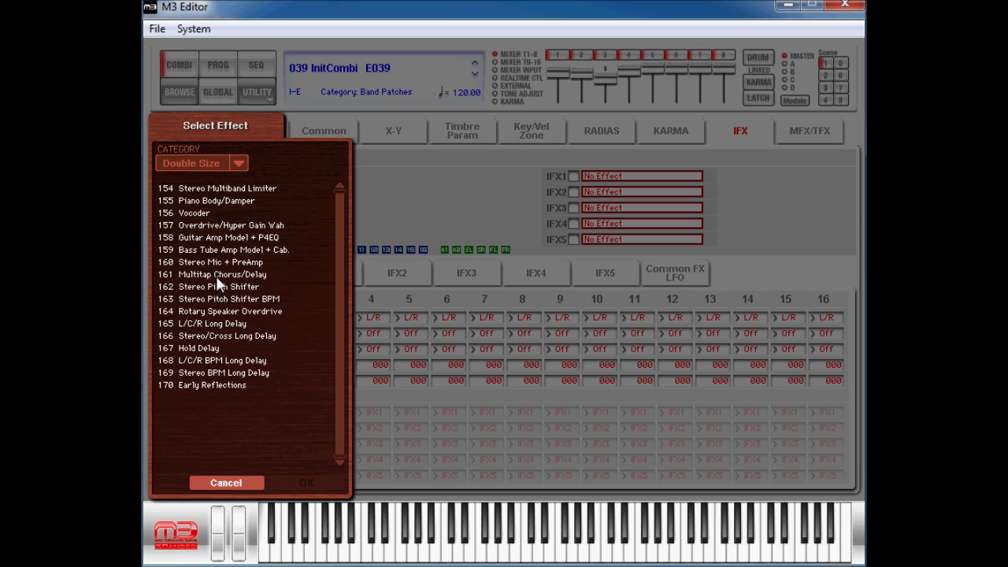
click(224, 228)
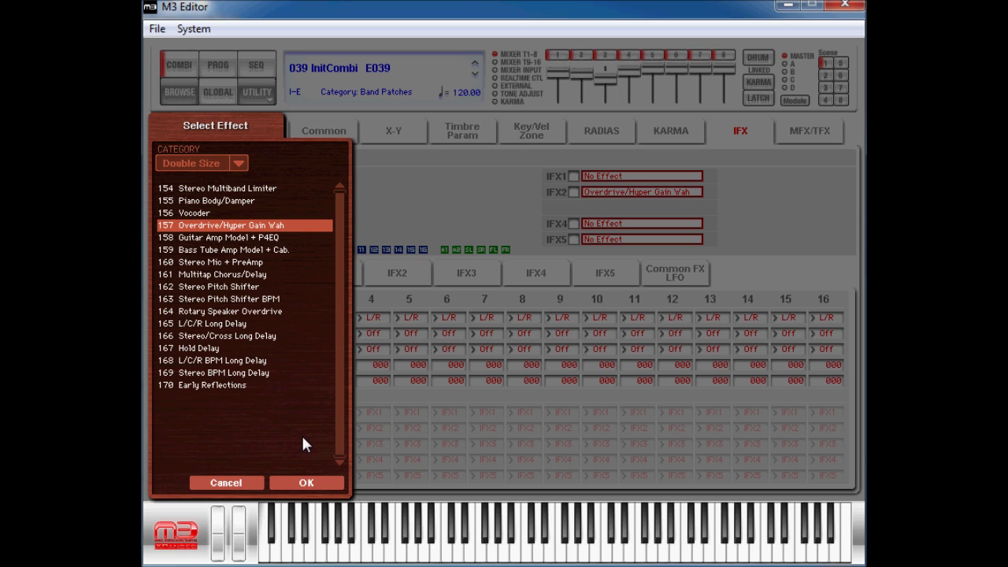
click(306, 483)
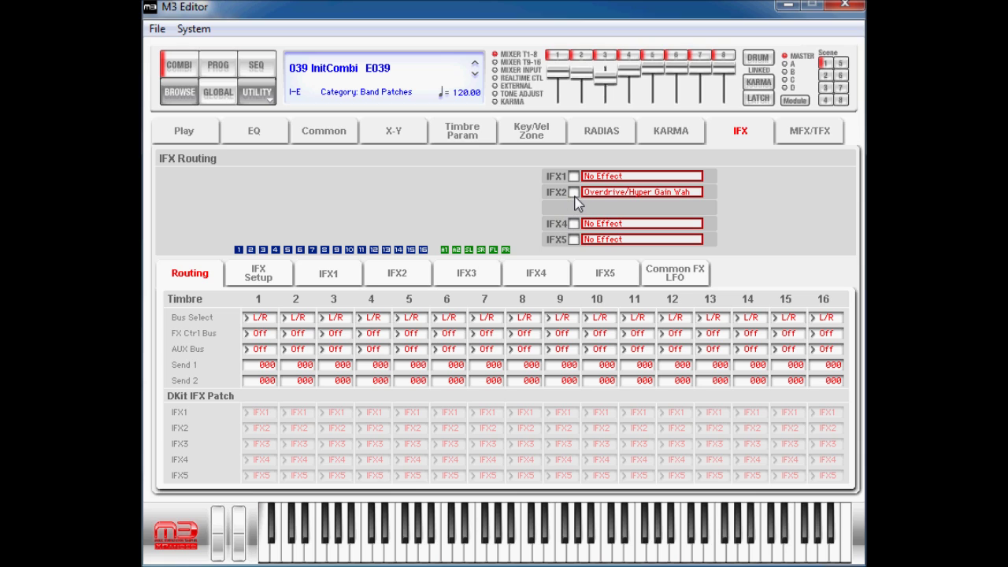
- Switch IFX2 on, set timbre 1's Bus Select to IFX2, and view IFX2's parameters
click(574, 194)
click(261, 315)
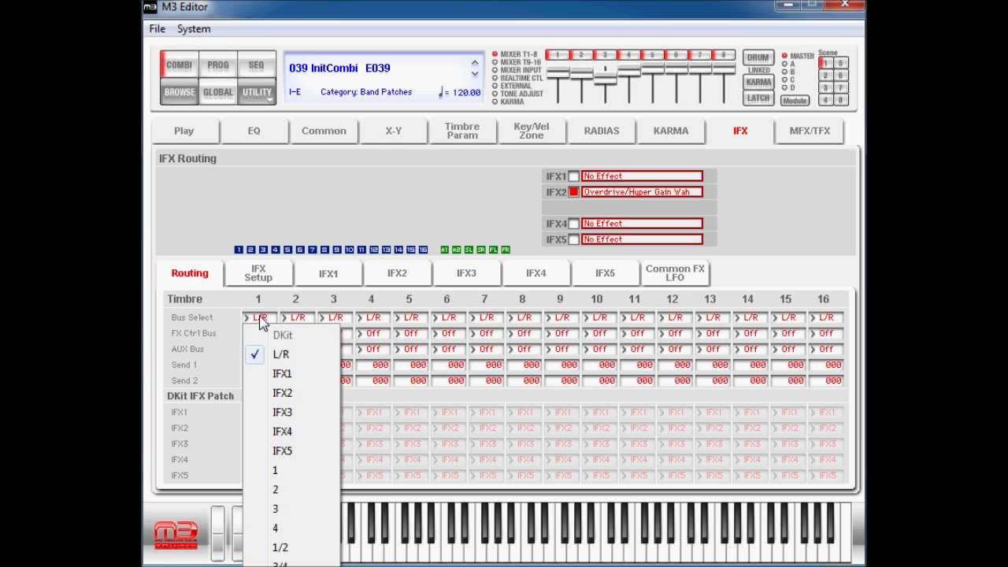
click(287, 393)
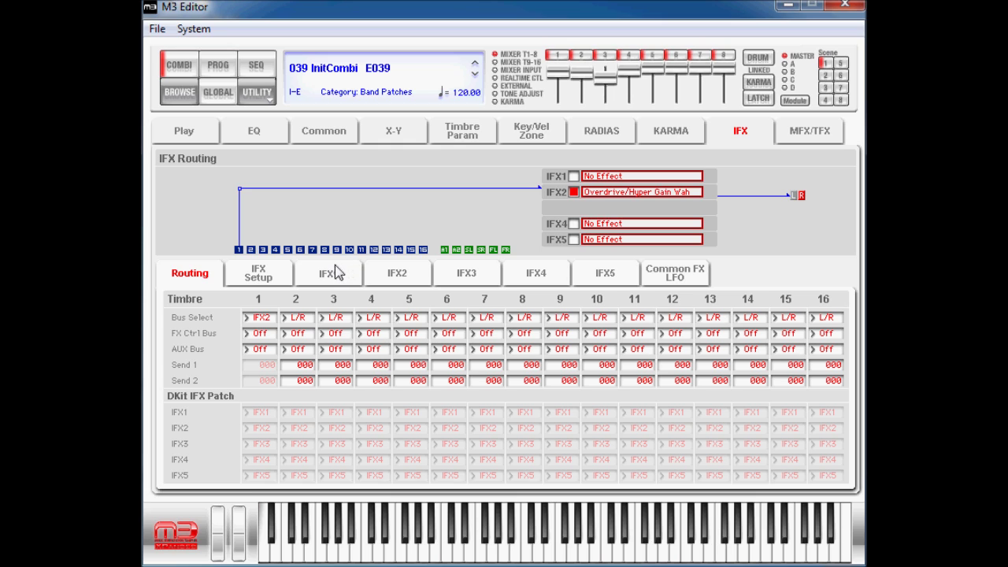
click(396, 277)
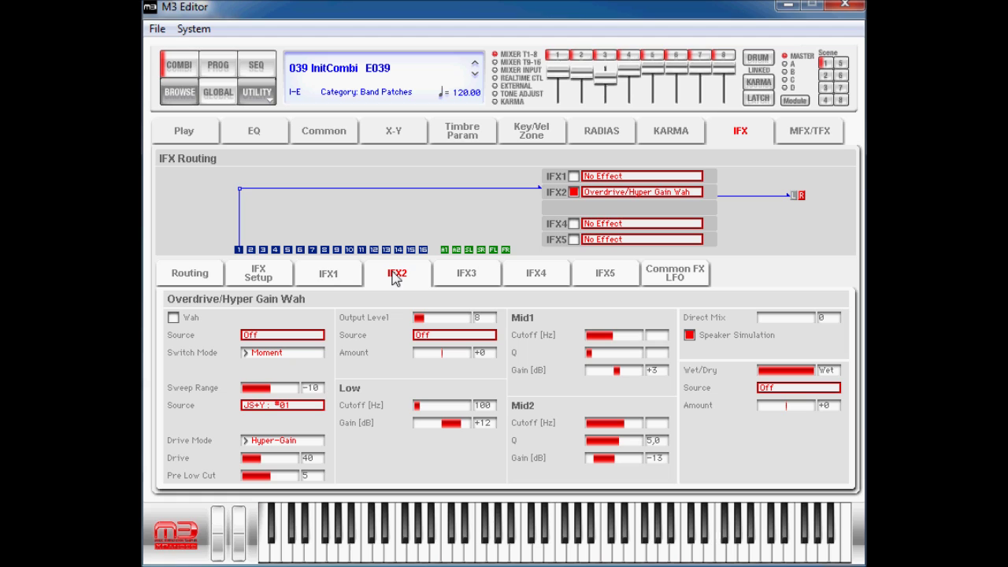
- Turn the wah on, lower its sweep range, and make JS-Y: #02 the sweep source
click(173, 318)
double_click(270, 394)
drag(265, 393, 244, 396)
click(270, 406)
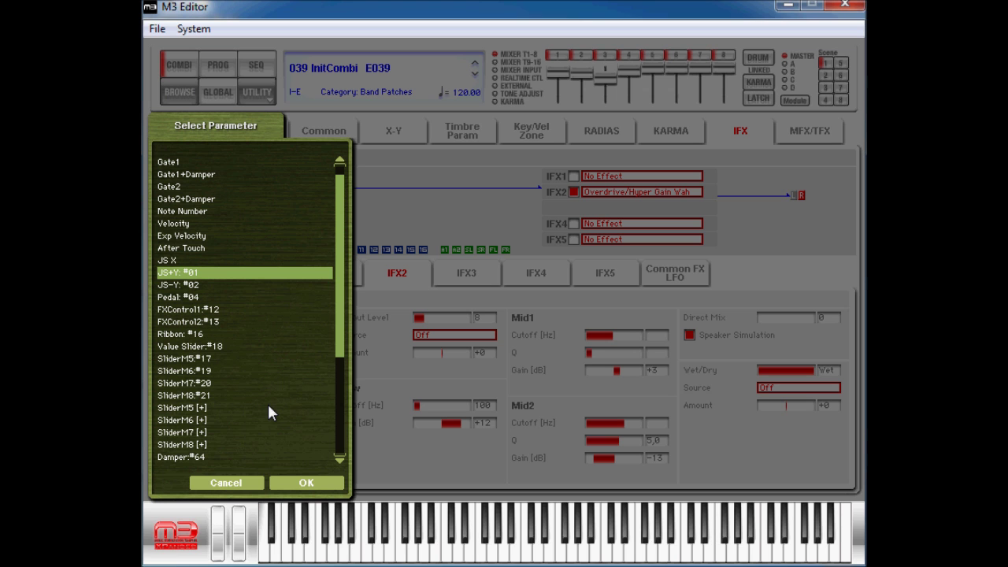
click(167, 285)
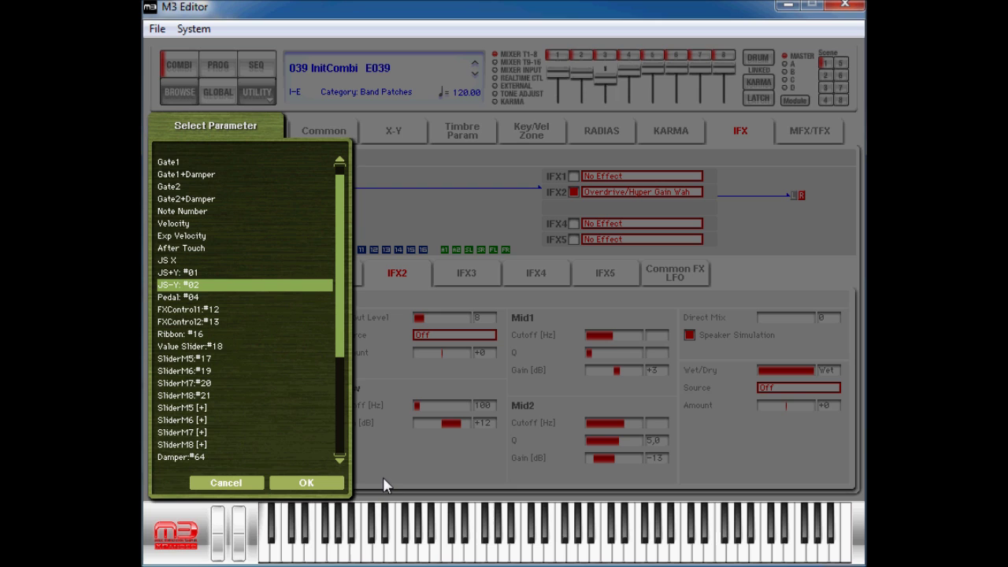
click(315, 482)
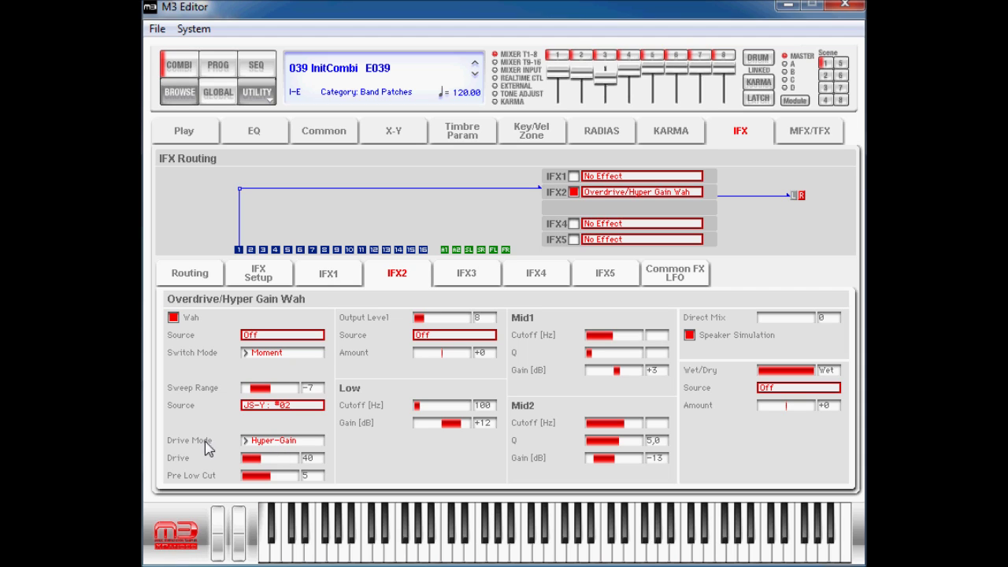
- Keep Hyper-Gain drive mode, set Drive to 99 and Output Level to 35
click(267, 442)
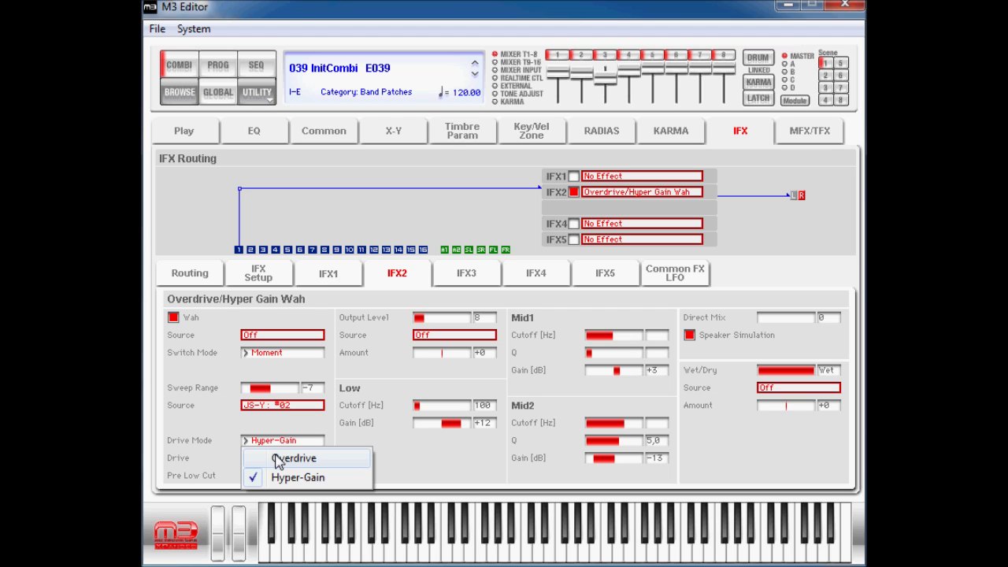
click(282, 477)
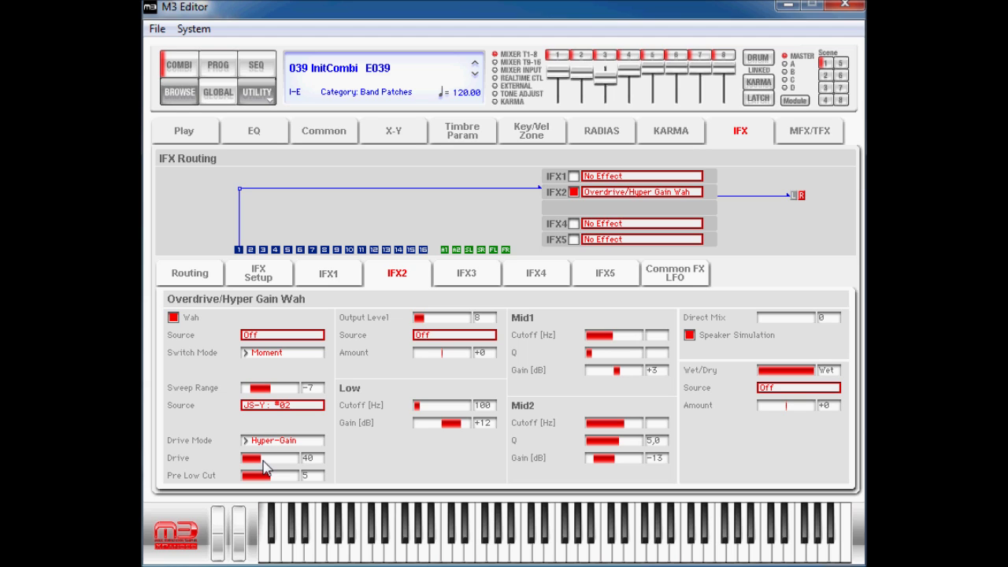
drag(264, 466, 319, 468)
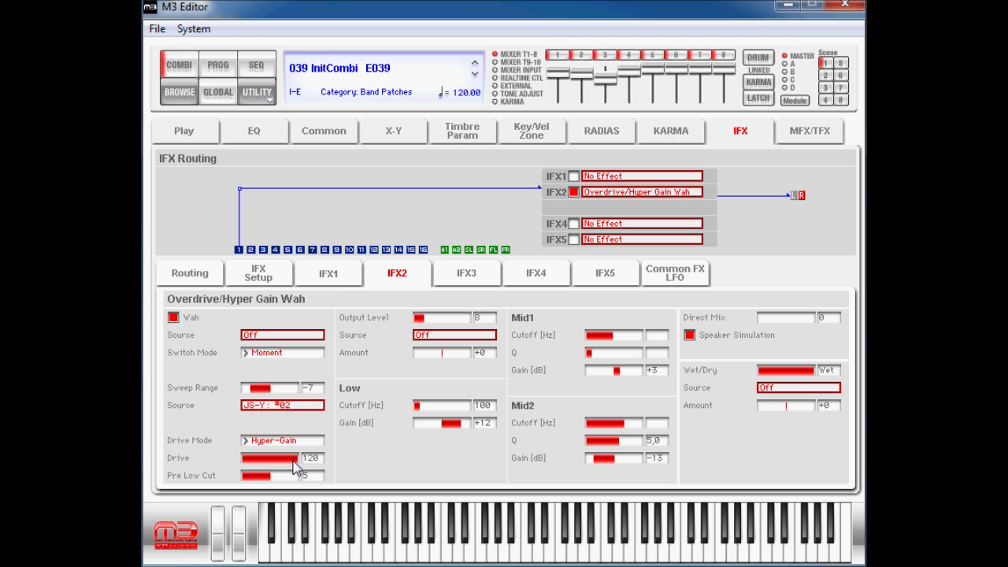
click(290, 462)
drag(290, 465, 288, 467)
drag(426, 319, 460, 327)
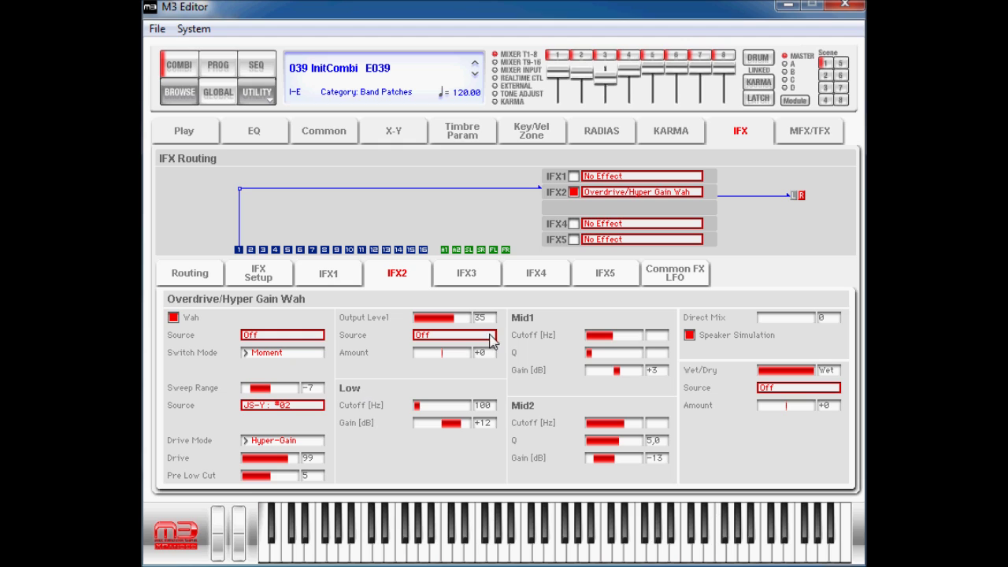
- Set Low gain to +5, Mid2 gain to -7 with Q 3.6, and disable Speaker Simulation
click(450, 425)
scroll(603, 463, up, 3)
drag(596, 465, 609, 468)
click(641, 441)
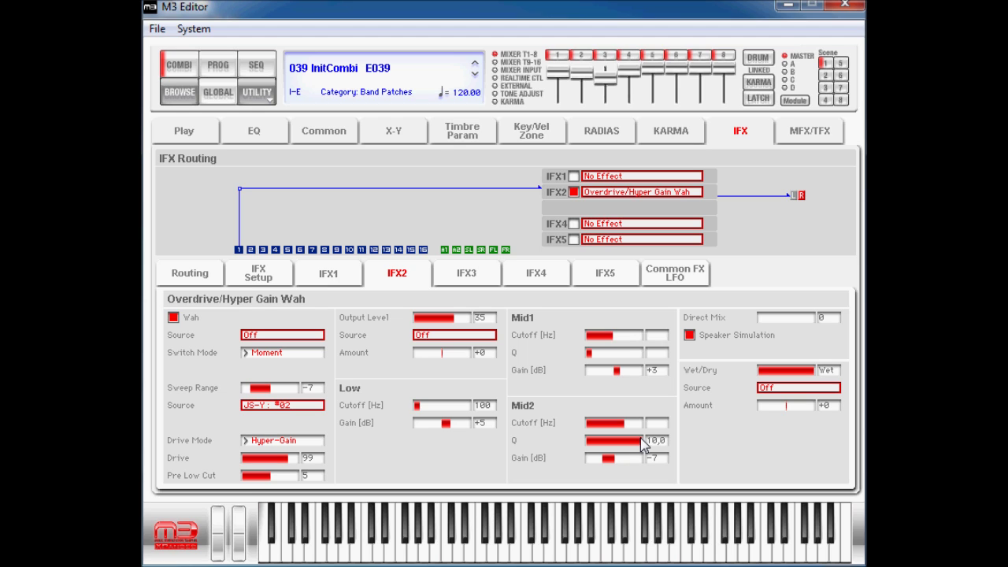
drag(641, 441, 605, 441)
click(690, 336)
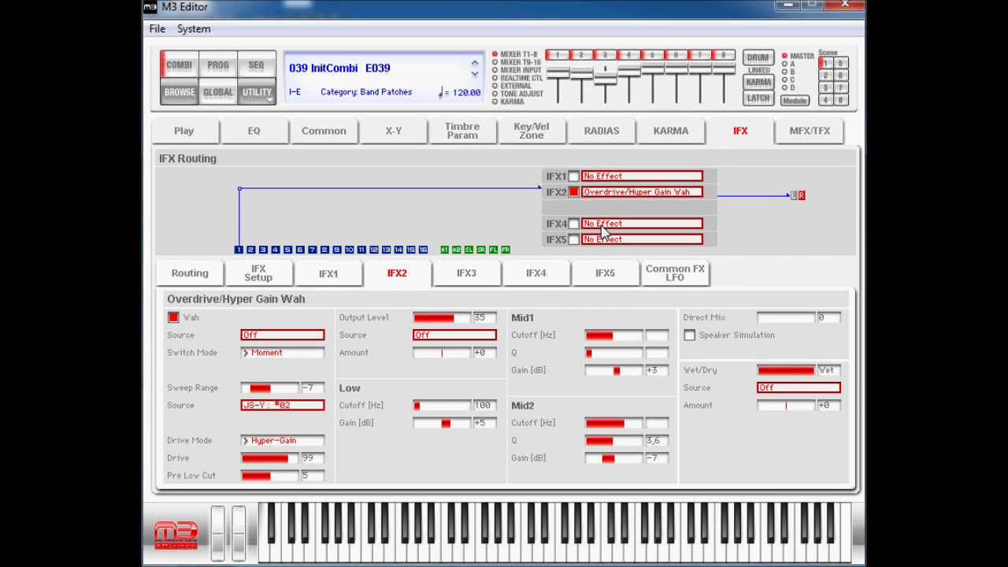
- Lower the Master effects level from 098 to 094 on the MFX/TFX page, then return to the IFX routing
click(807, 138)
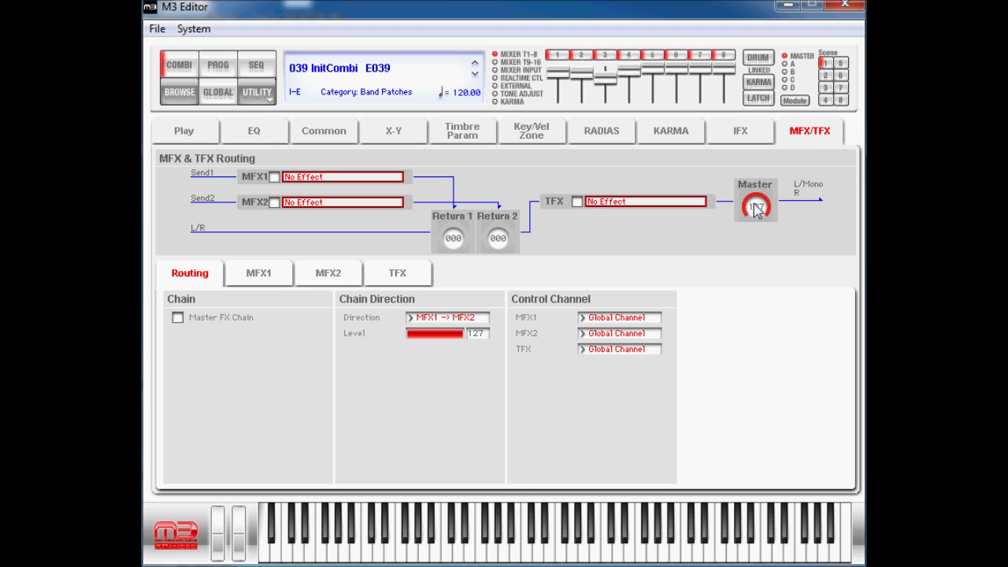
drag(737, 231, 747, 247)
scroll(758, 214, up, 2)
click(737, 135)
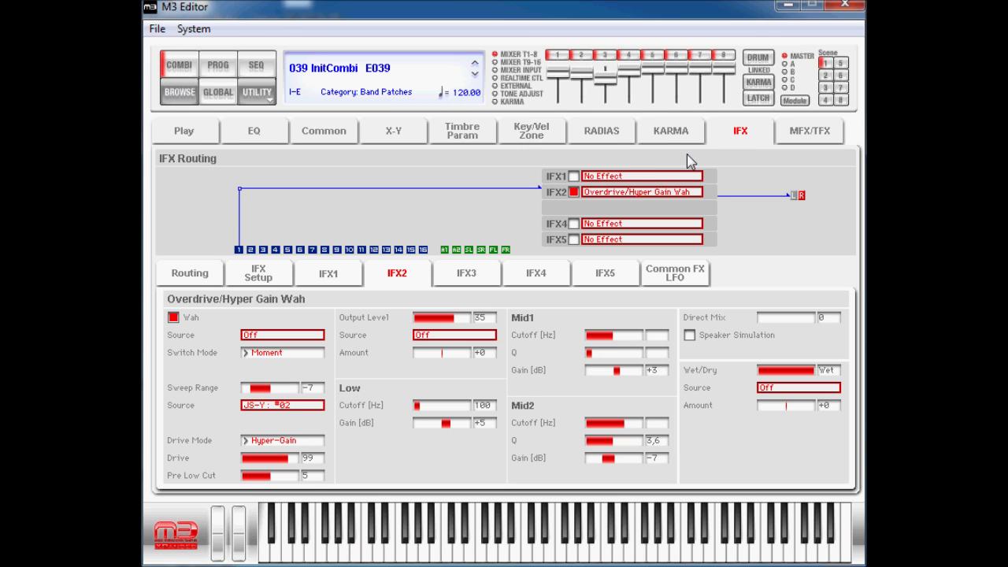
- Load 026 Stereo Chorus from the Cho/Fln/Phaser category into the IFX4 slot
click(610, 228)
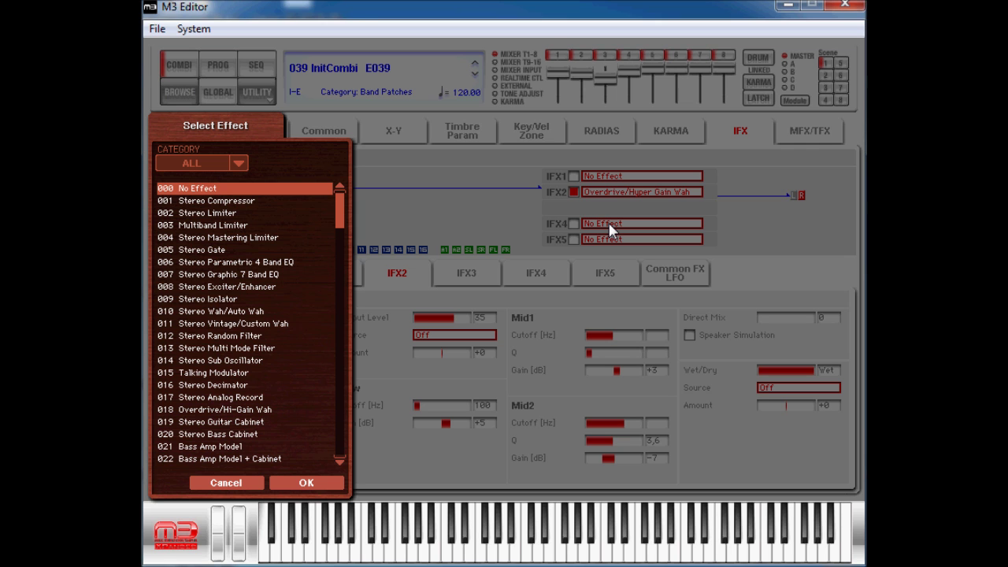
click(210, 166)
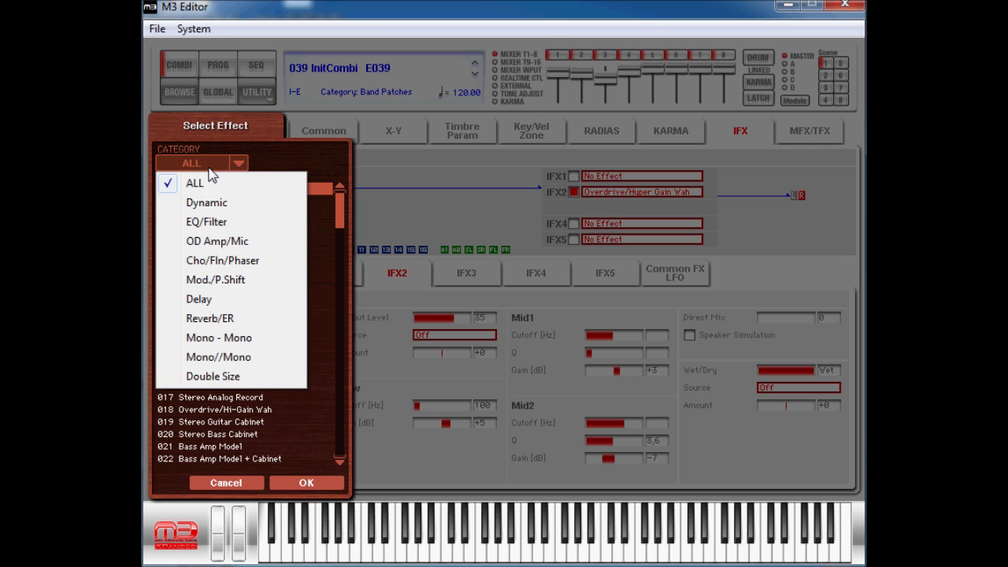
click(252, 260)
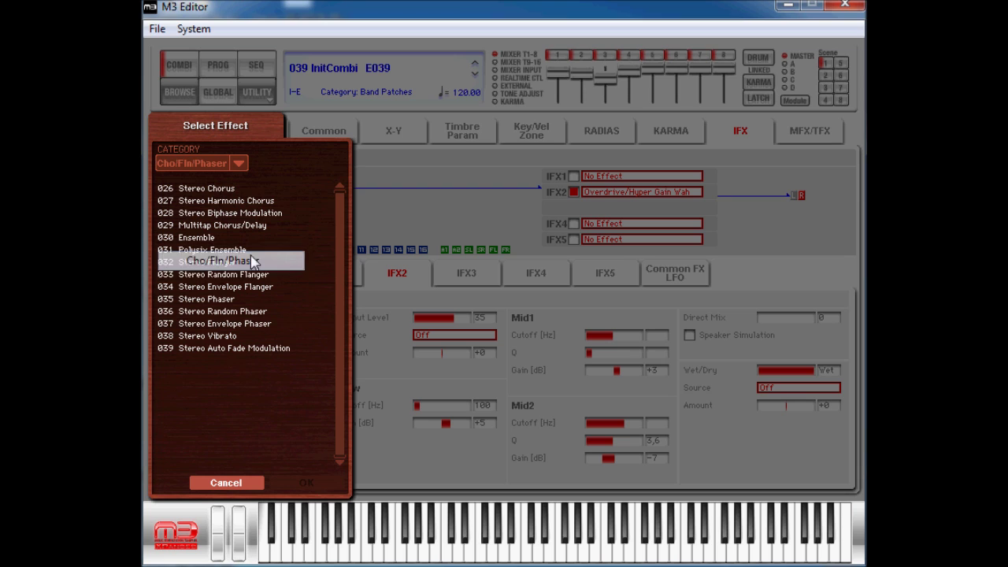
click(239, 191)
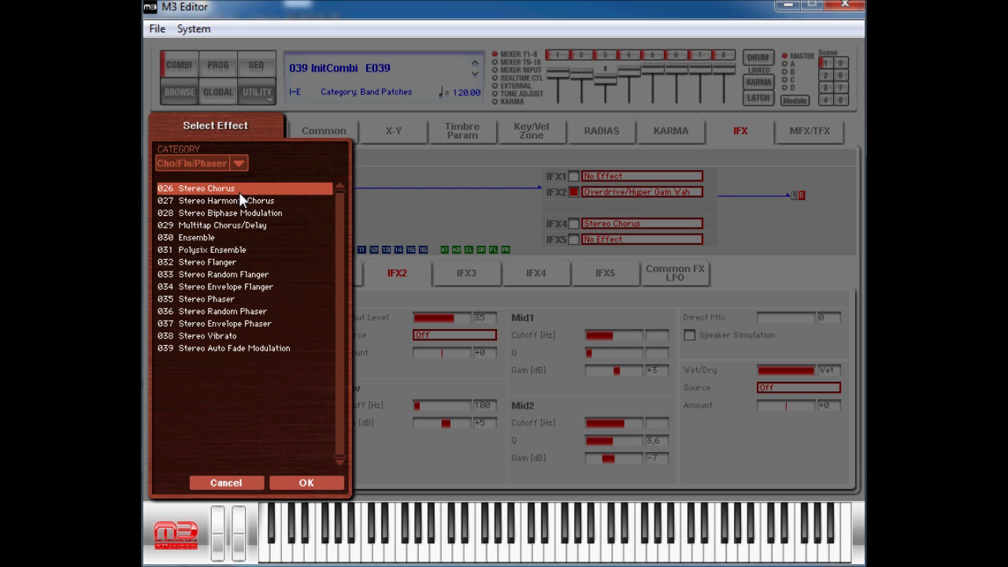
click(305, 484)
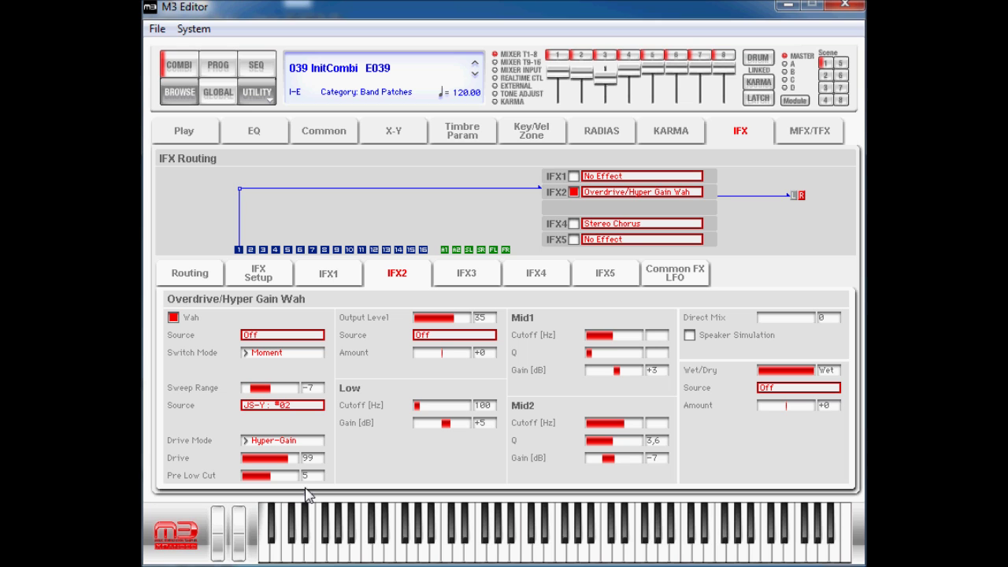
- Switch on IFX4 and set IFX2 to chain into IFX4 with Chain enabled
click(573, 224)
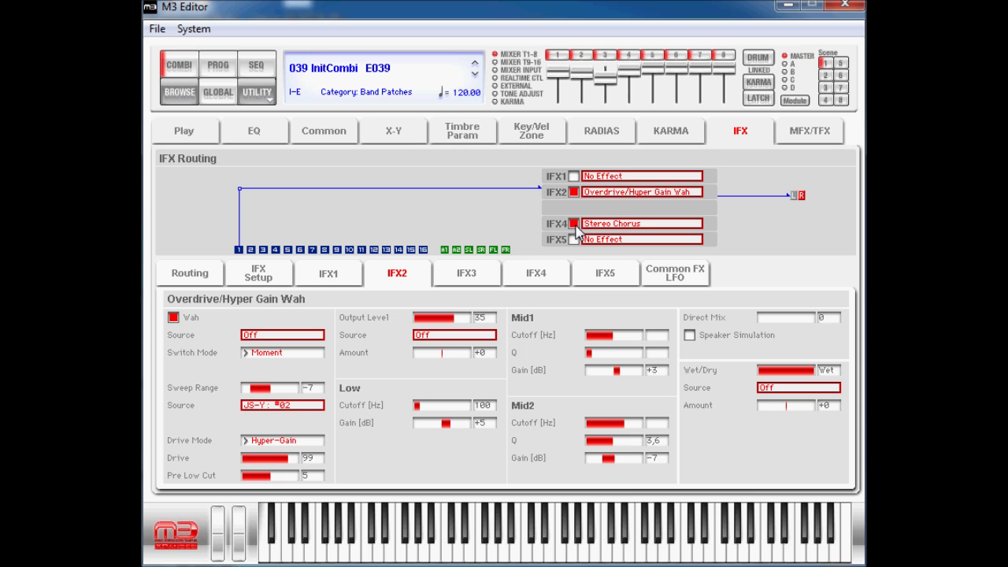
click(255, 283)
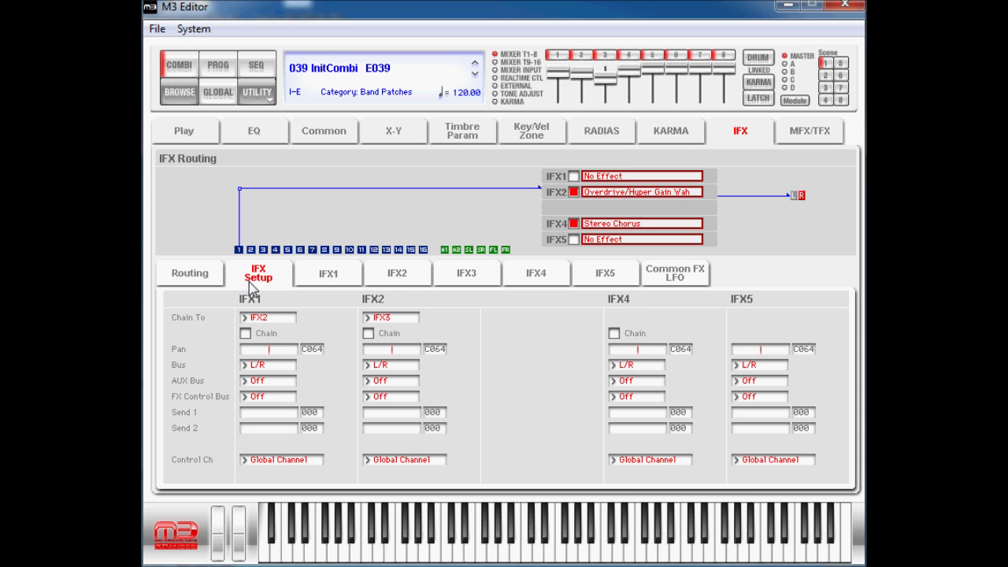
click(381, 318)
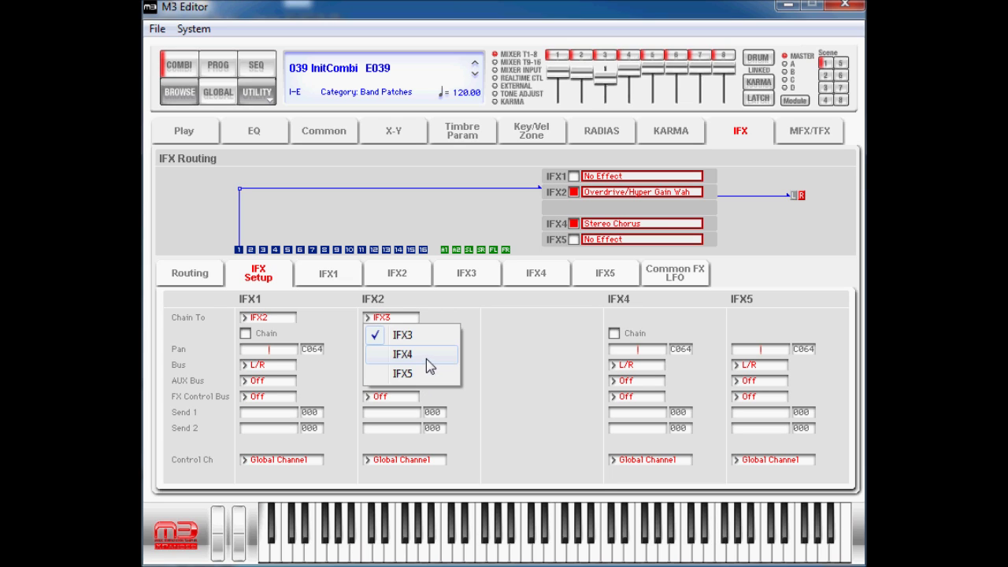
click(426, 361)
click(368, 333)
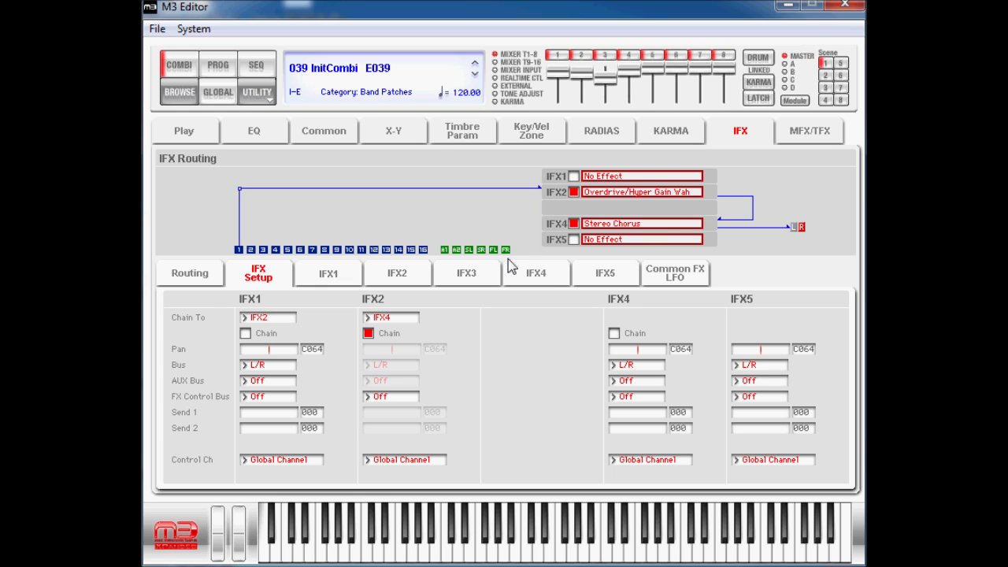
- Set the Stereo Chorus Wet/Dry to 31, then bypass and re-enable IFX4 to compare
click(550, 273)
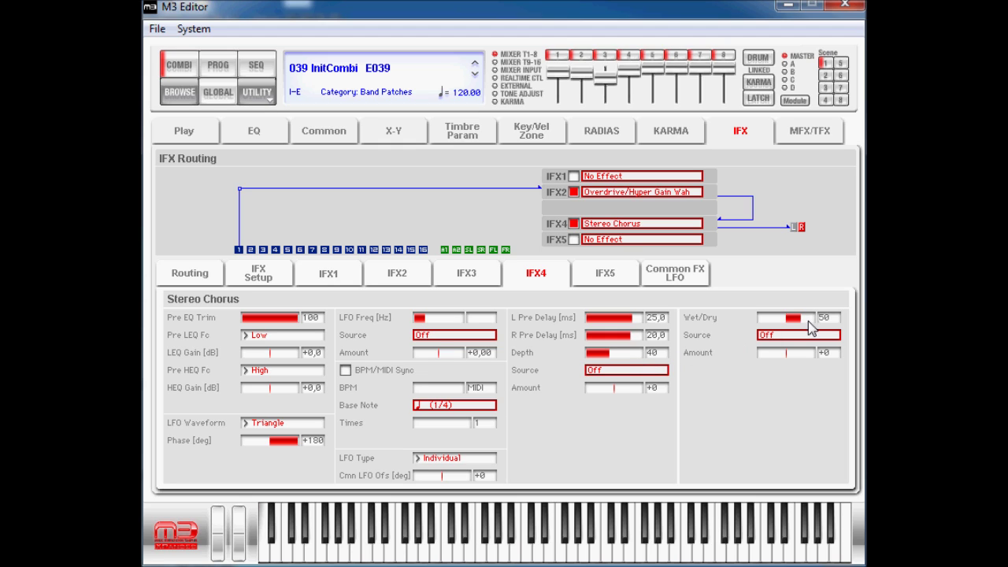
mouse_move(803, 323)
mouse_down()
mouse_move(790, 321)
mouse_move(798, 325)
mouse_up()
click(573, 223)
click(573, 223)
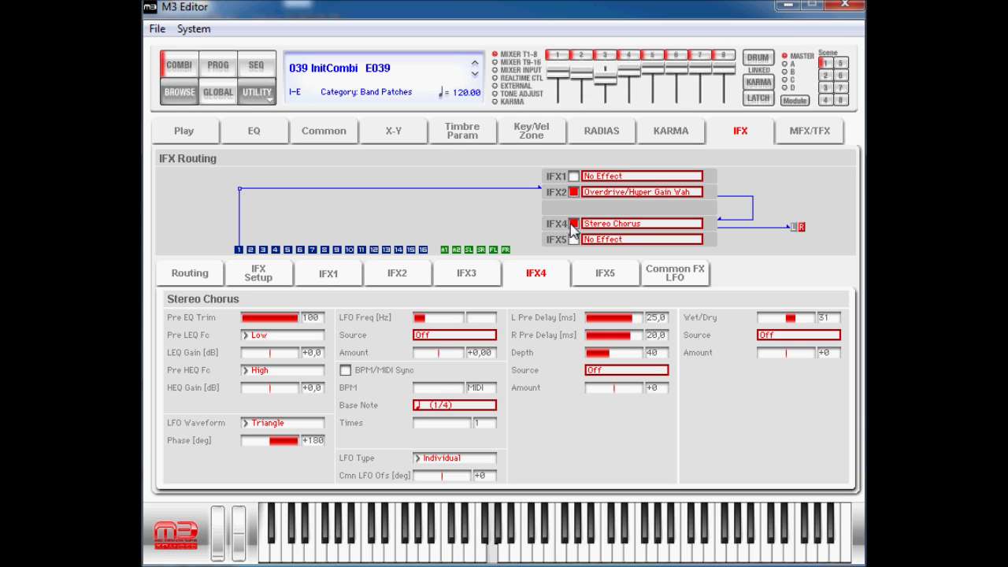
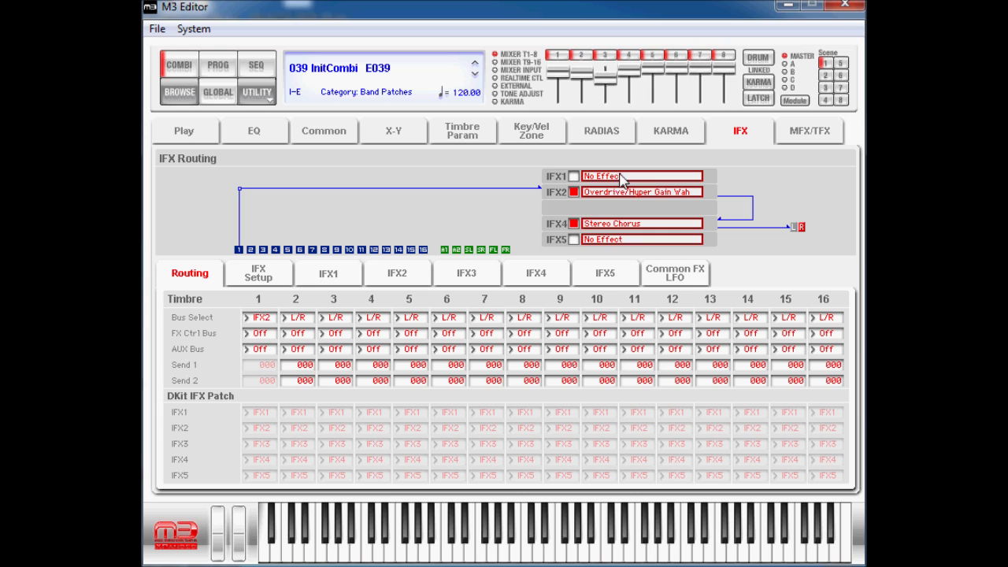
- Load the Pitch Shifter from the Mod./P.Shift category into the IFX1 slot
click(556, 206)
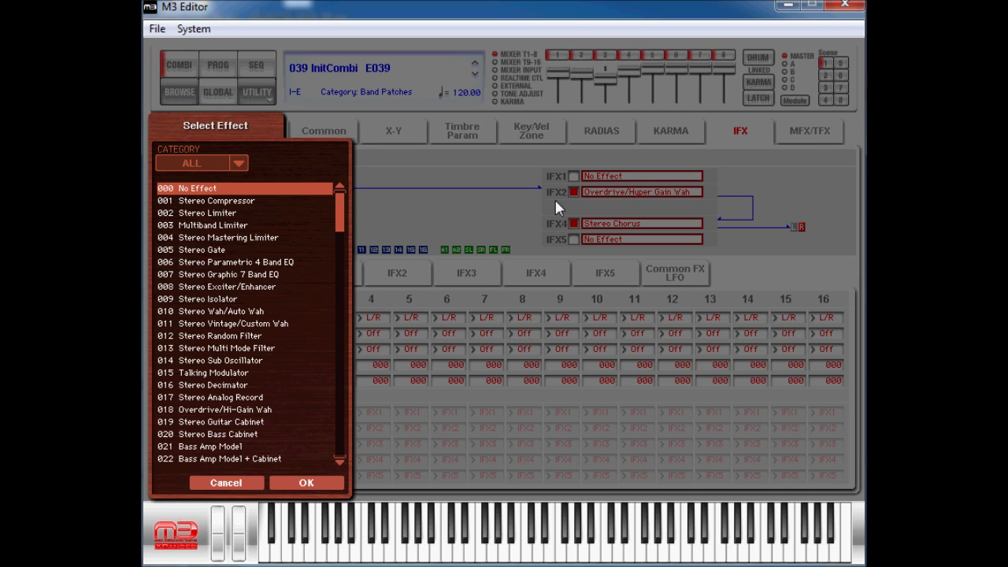
click(223, 160)
click(237, 281)
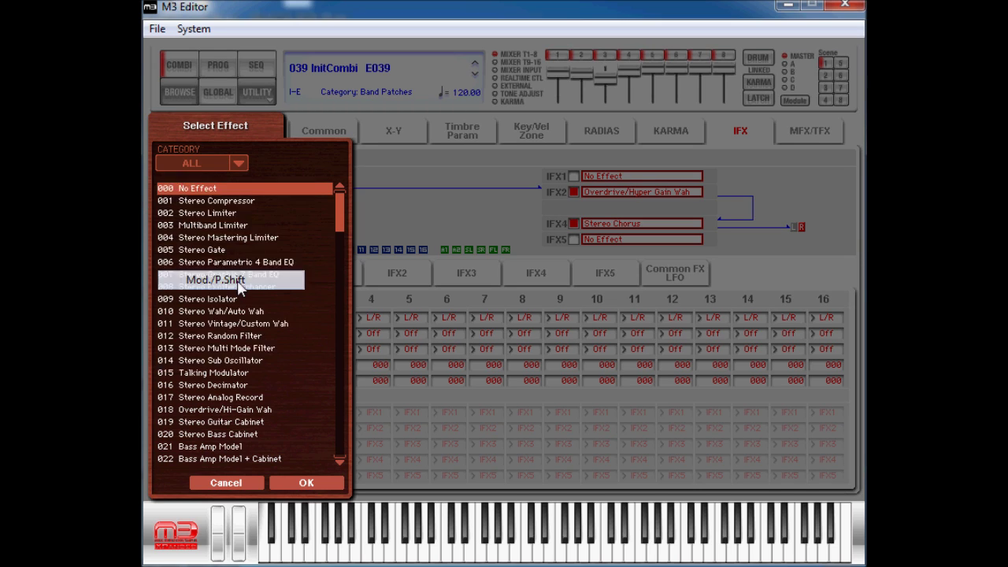
double_click(237, 308)
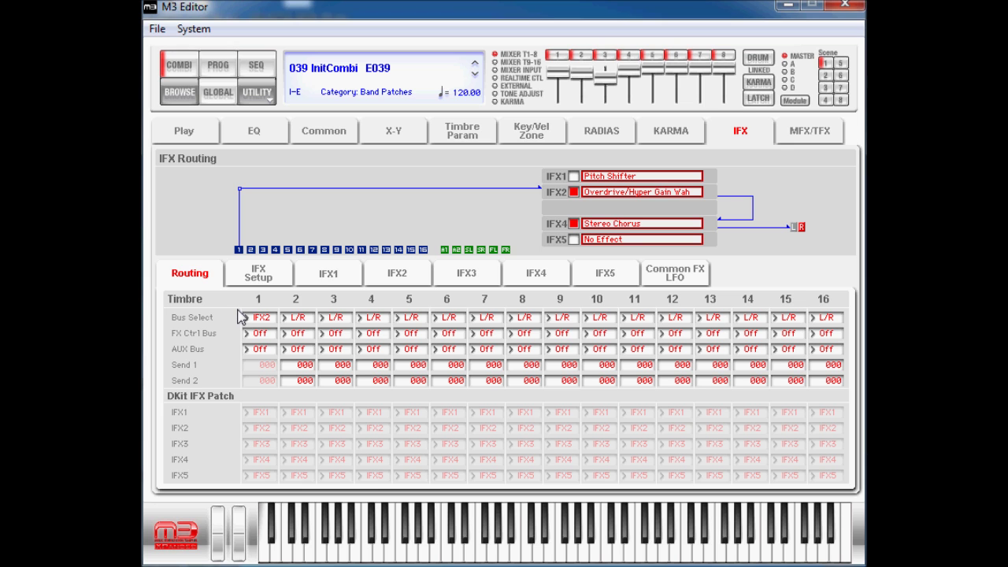
- Switch IFX1 on and set timbre 1's Bus Select to IFX1
click(573, 176)
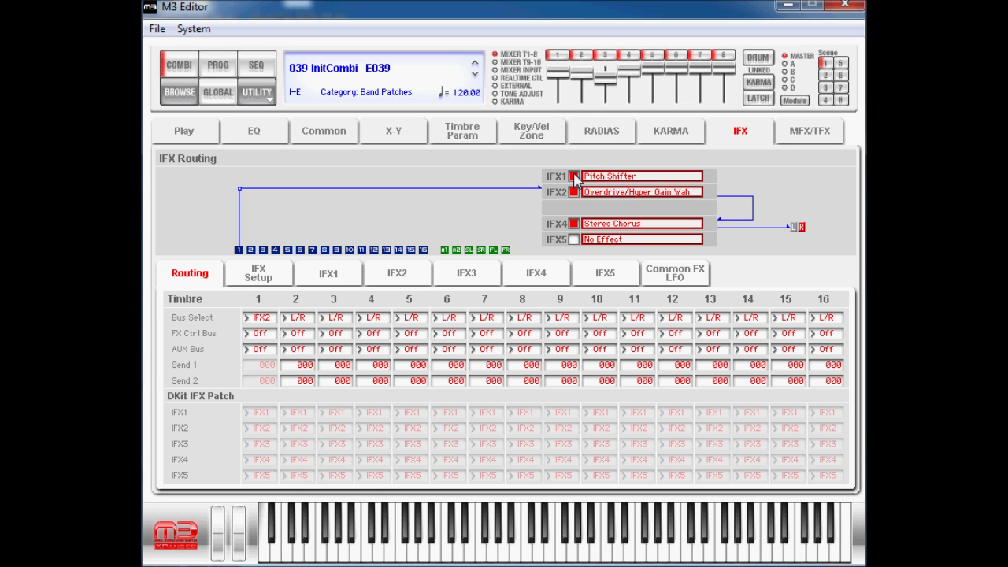
click(254, 323)
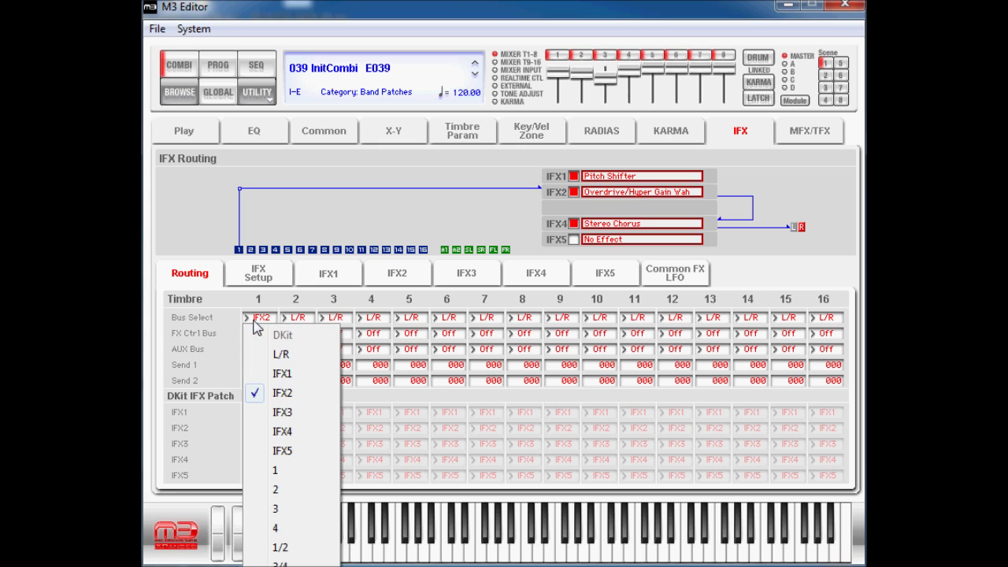
click(293, 374)
- Tick Chain under IFX1 on the IFX Setup page, then show the Pitch Shifter's parameters
click(271, 273)
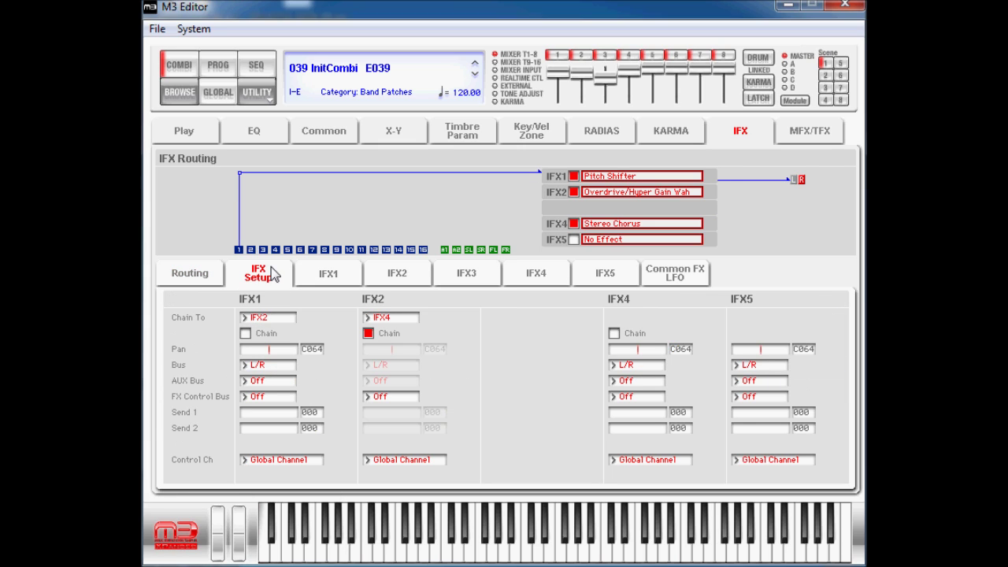
click(246, 335)
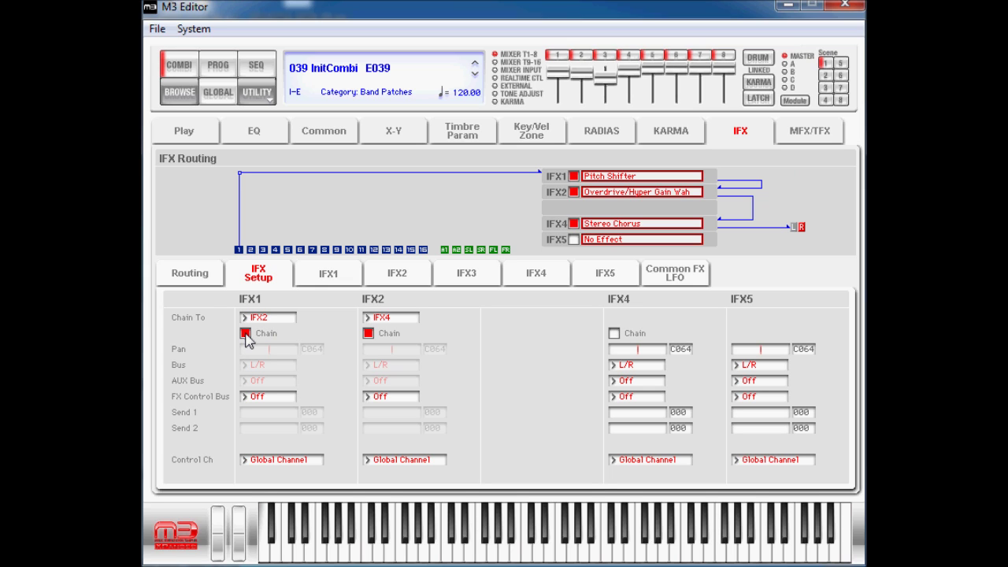
click(339, 274)
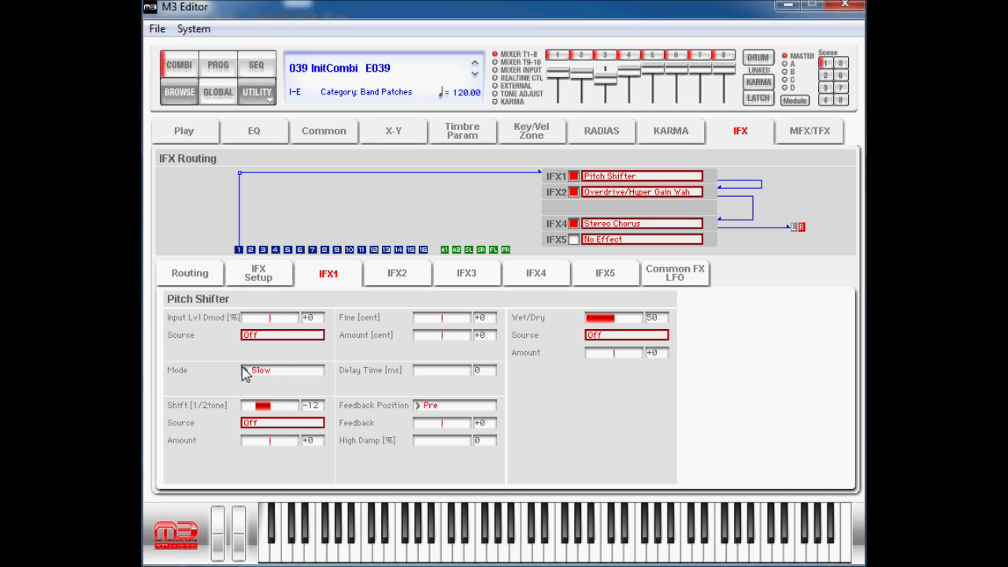
click(300, 373)
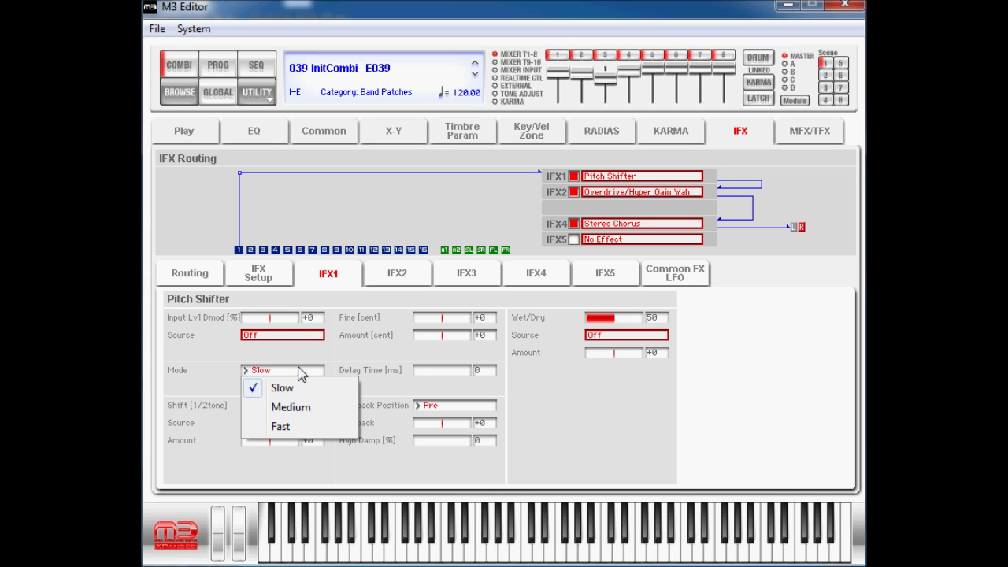
click(292, 367)
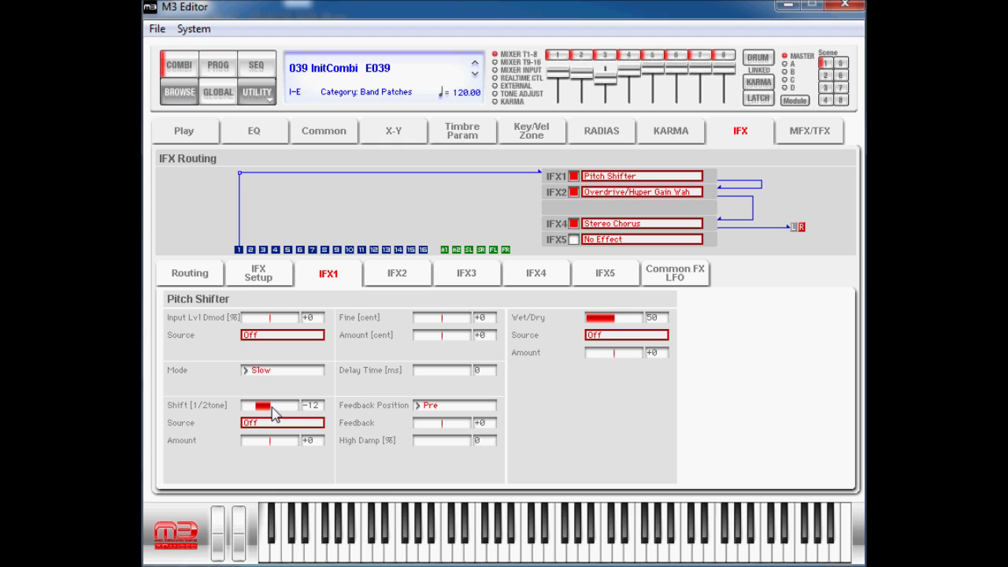
- Set the Pitch Shifter's Shift to +12 half-tones and its Wet/Dry to fully Dry
drag(274, 414, 295, 417)
drag(601, 321, 561, 325)
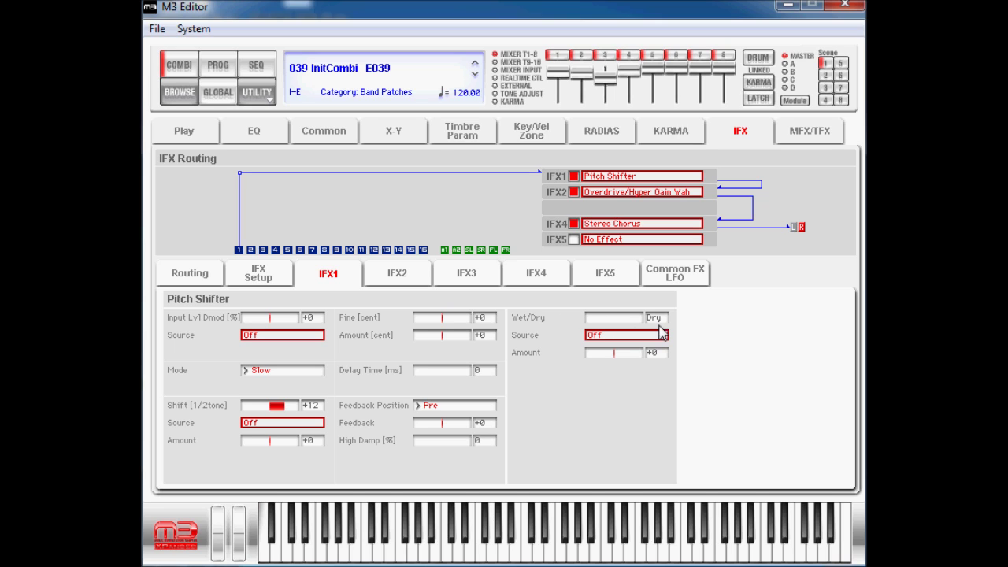
- Modulate the Pitch Shifter's Wet/Dry with JS+Y: #01 at amount +100, and lower Shift to +7
click(634, 337)
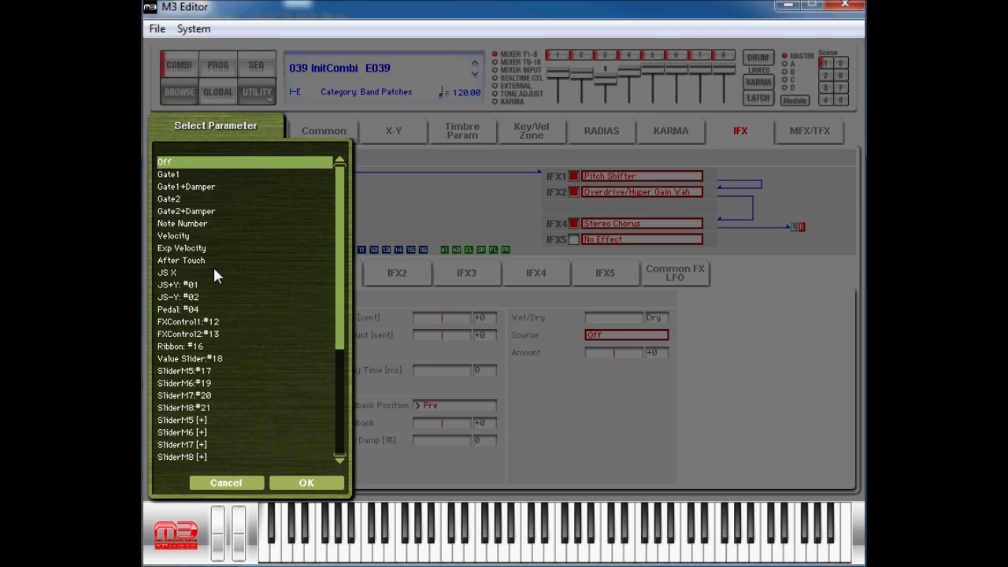
double_click(194, 284)
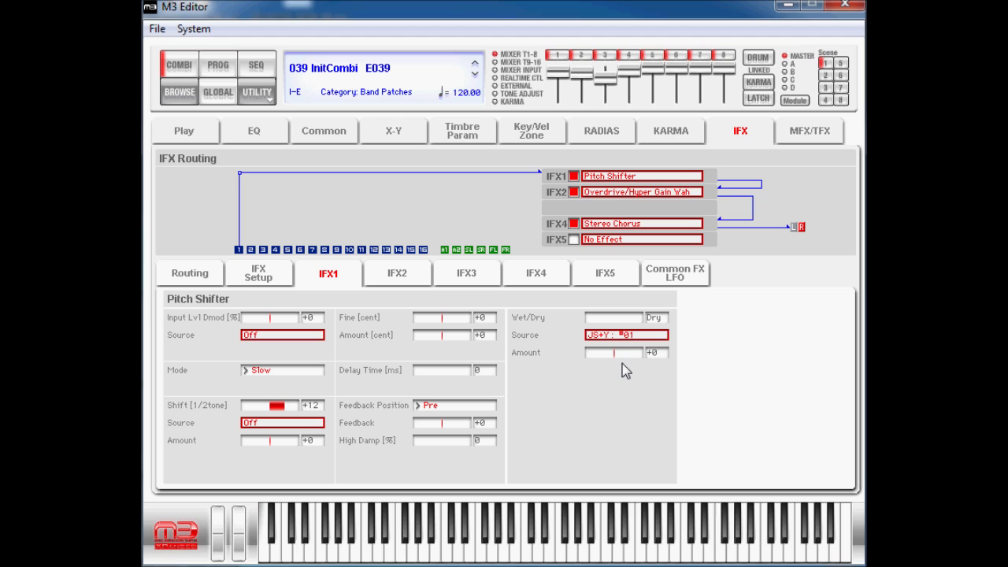
drag(616, 355, 628, 358)
scroll(285, 415, down, 1)
drag(281, 415, 277, 415)
- Set Bus Select for timbres 2, 3 and 4 to IFX4, briefly checking the MFX/TFX routing
click(197, 273)
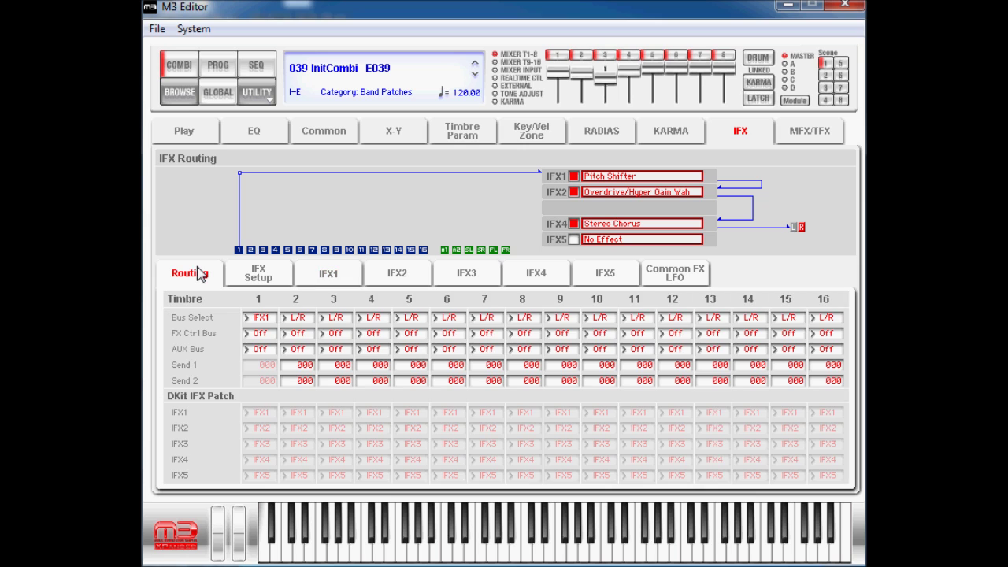
click(311, 319)
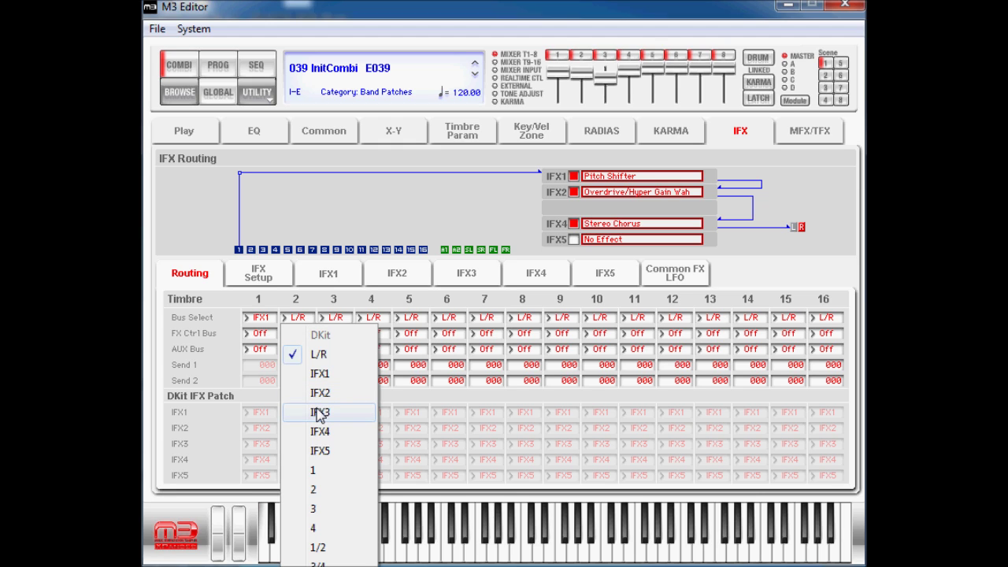
click(321, 438)
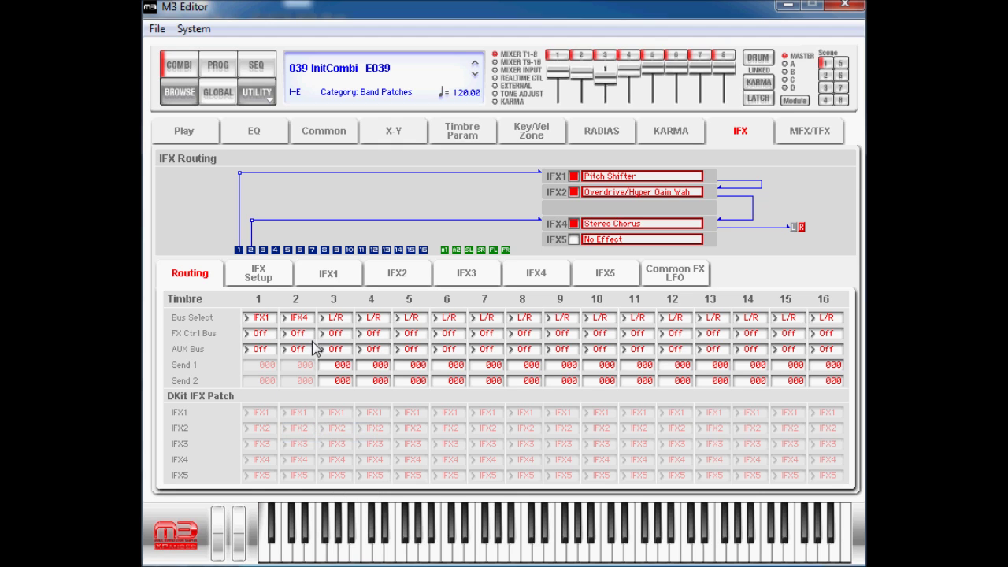
click(351, 323)
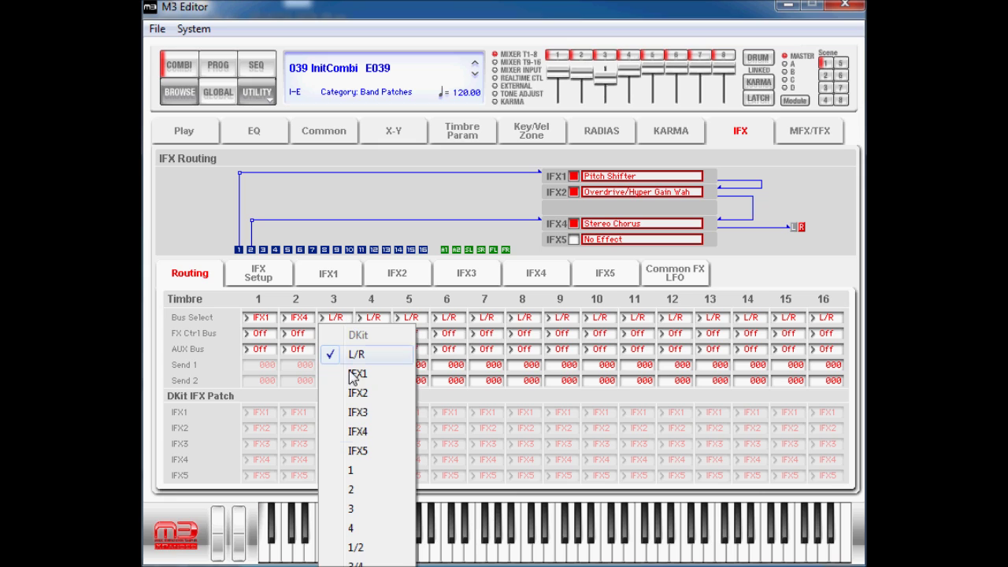
click(373, 432)
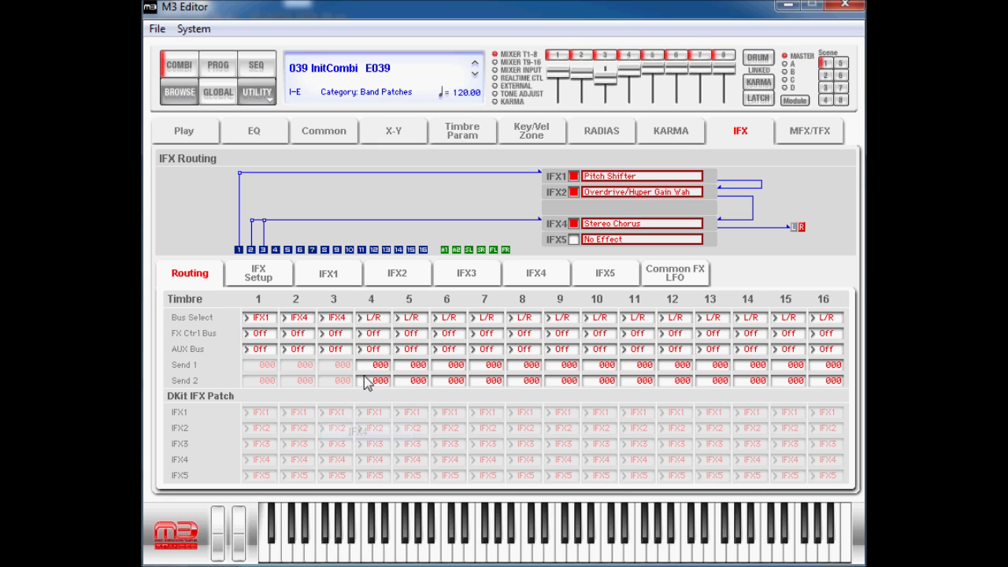
click(375, 318)
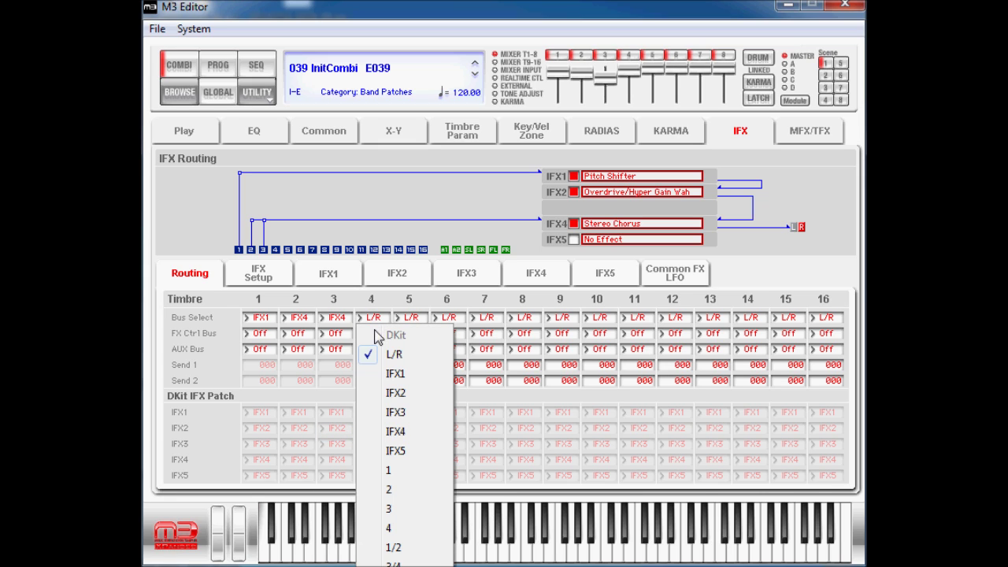
click(396, 432)
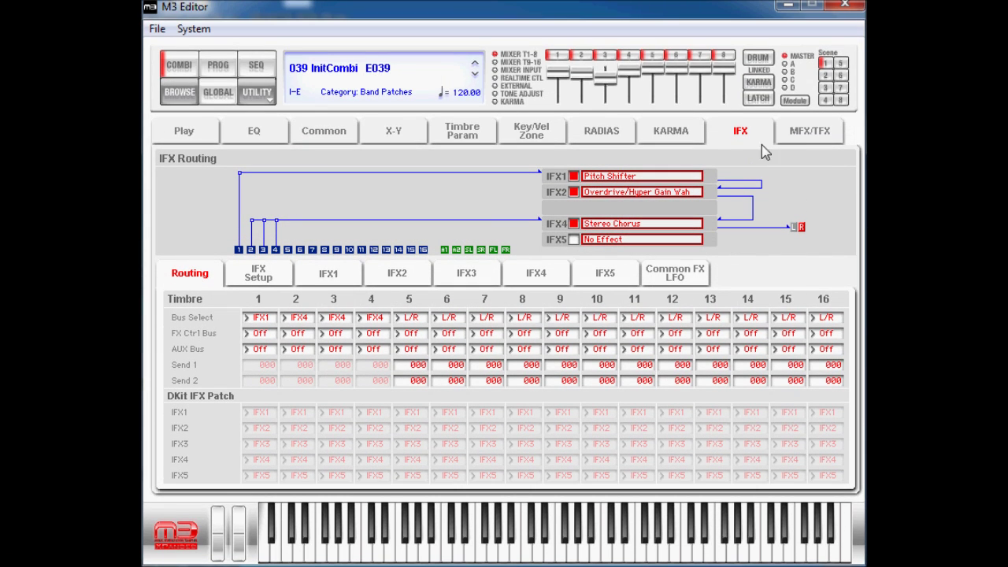
click(793, 139)
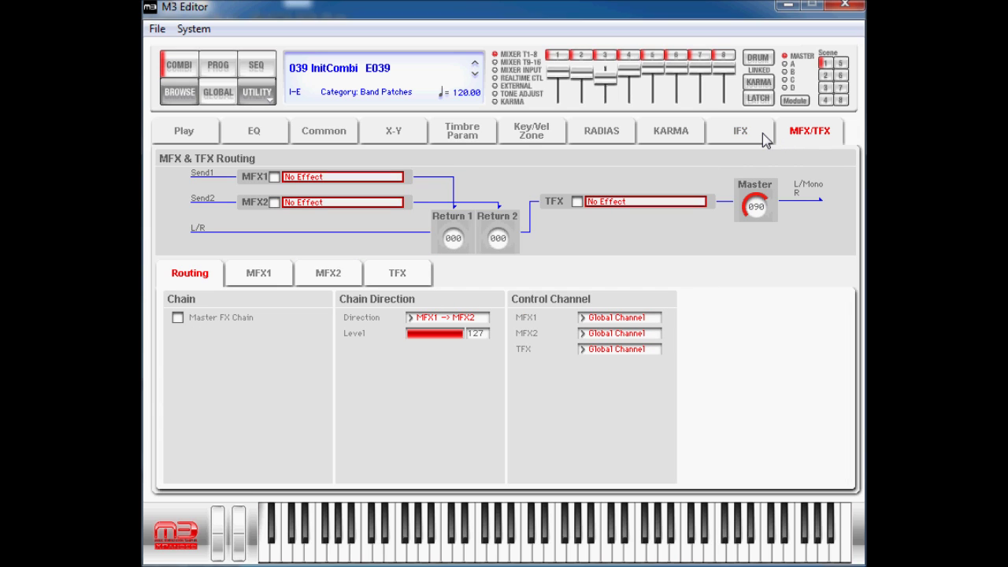
click(762, 139)
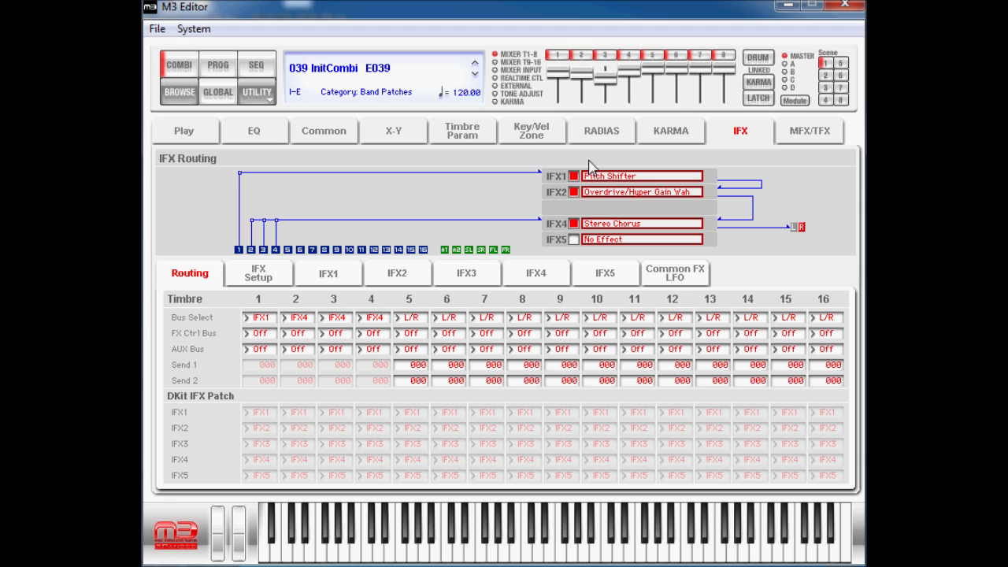
- Raise IFX4's Send 1 and Send 2 levels to 127 in IFX Setup
click(267, 272)
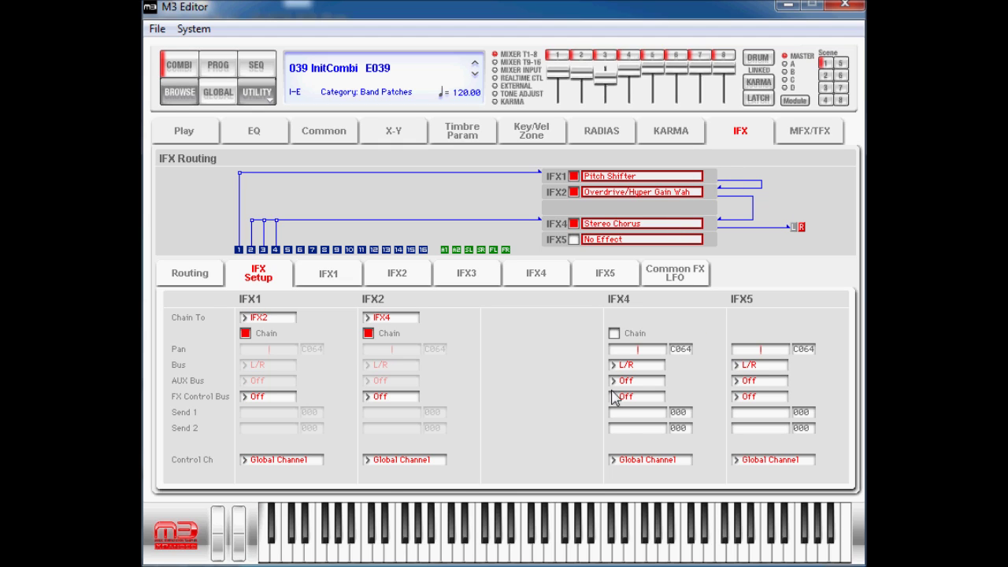
click(647, 415)
drag(647, 426, 715, 434)
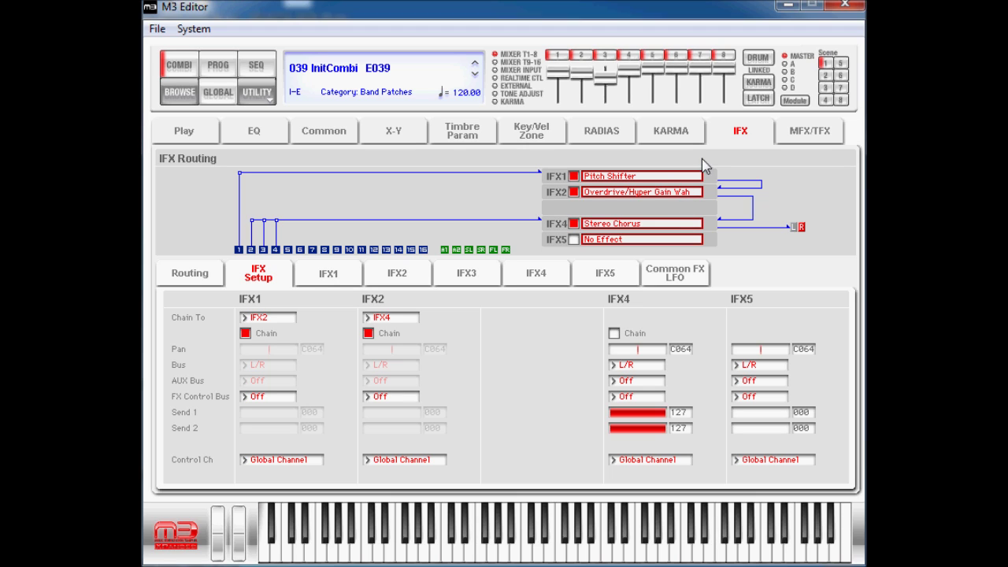
- On the MFX/TFX page, turn Return 1 up to 069 and Return 2 to 079
click(805, 140)
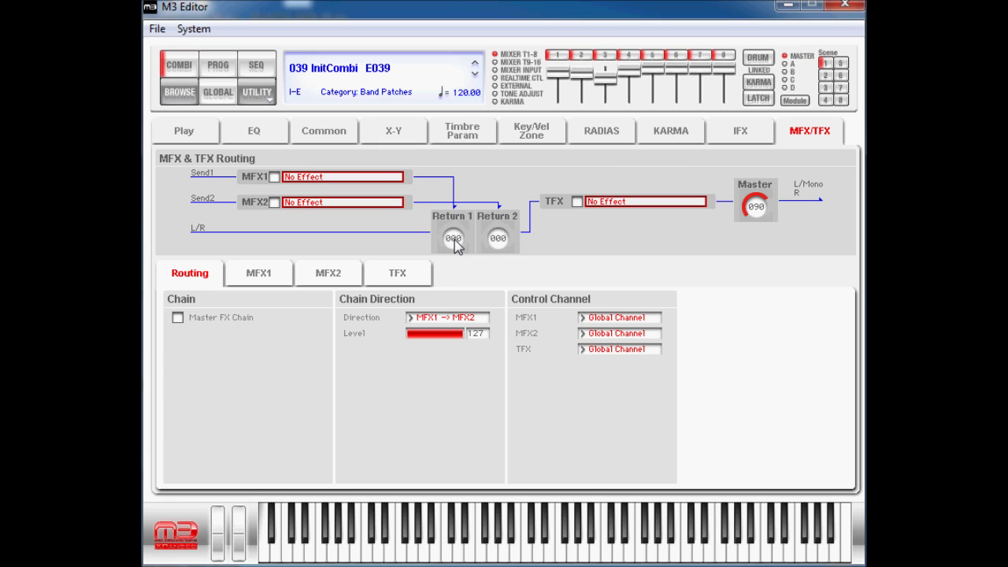
drag(455, 239, 452, 186)
drag(455, 240, 487, 160)
- Load 065 Stereo BPM Delay from the Delay category into MFX1, switch it on, and show its parameters
click(317, 176)
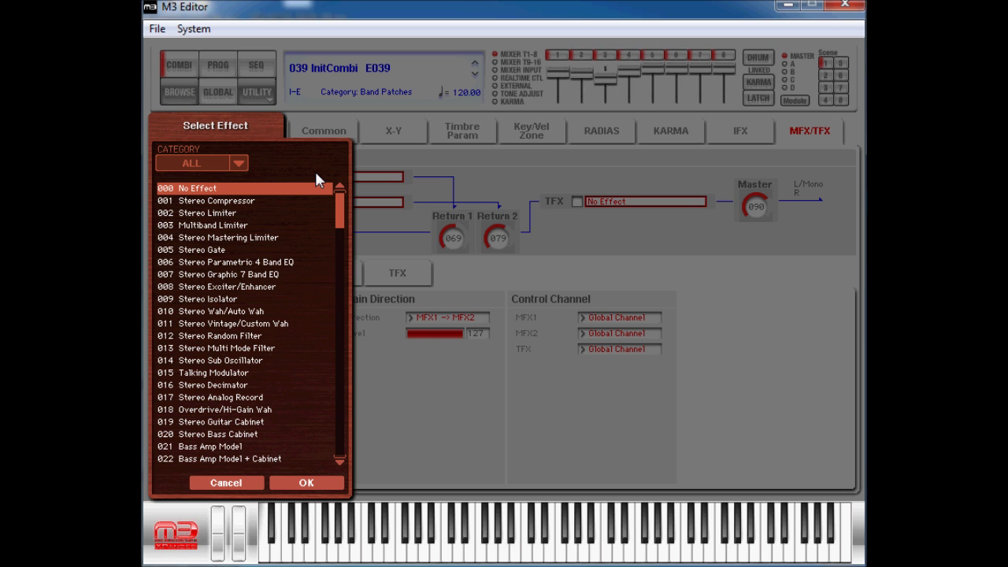
click(232, 163)
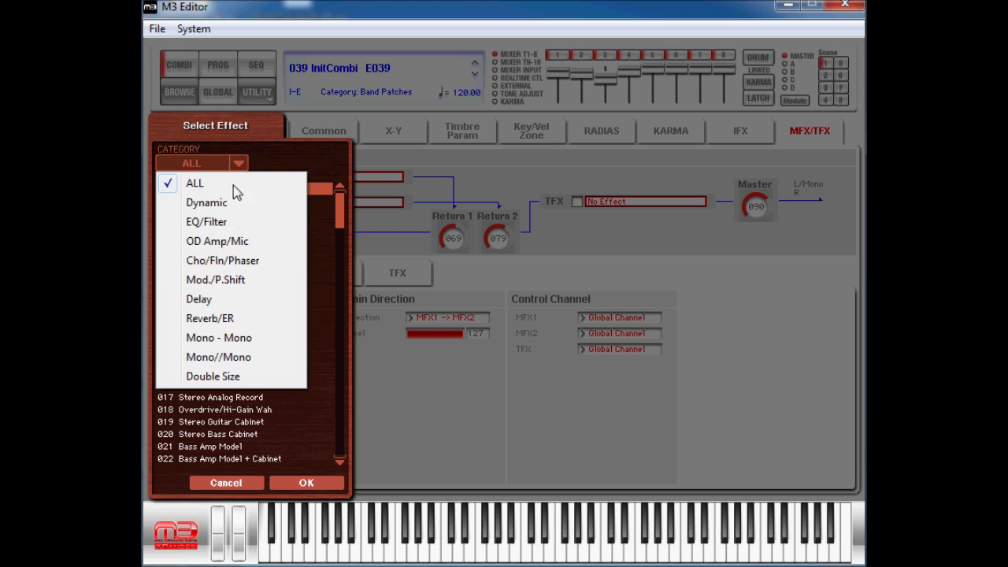
click(226, 299)
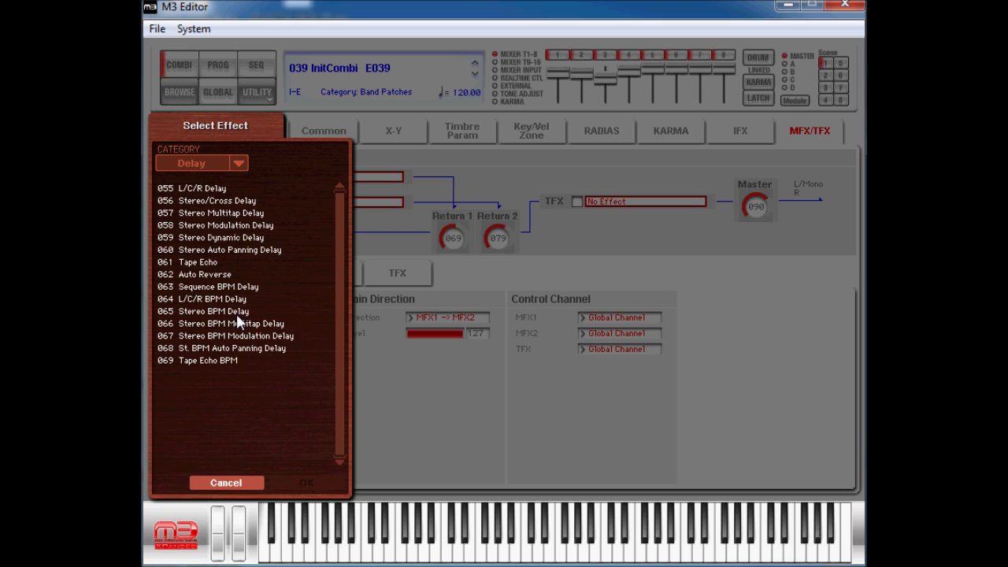
click(237, 315)
double_click(237, 313)
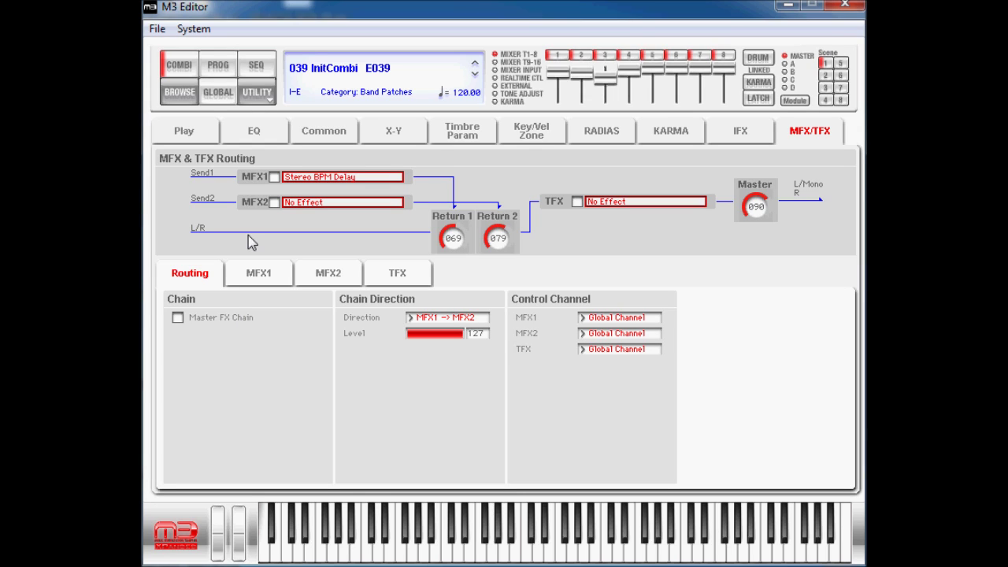
click(274, 178)
click(265, 275)
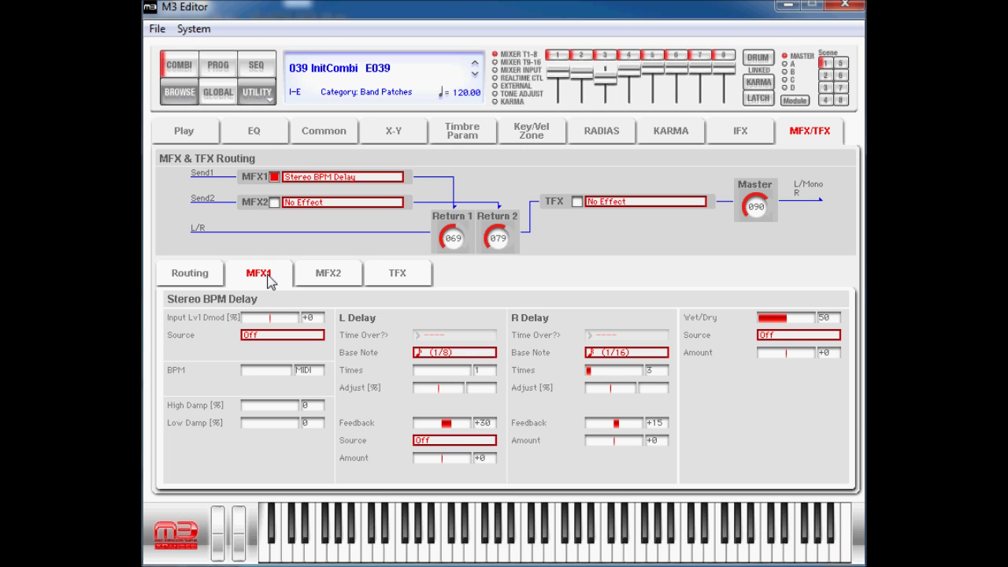
- Set both the L and R Delay Base Notes of the Stereo BPM Delay to (1/4)
click(433, 355)
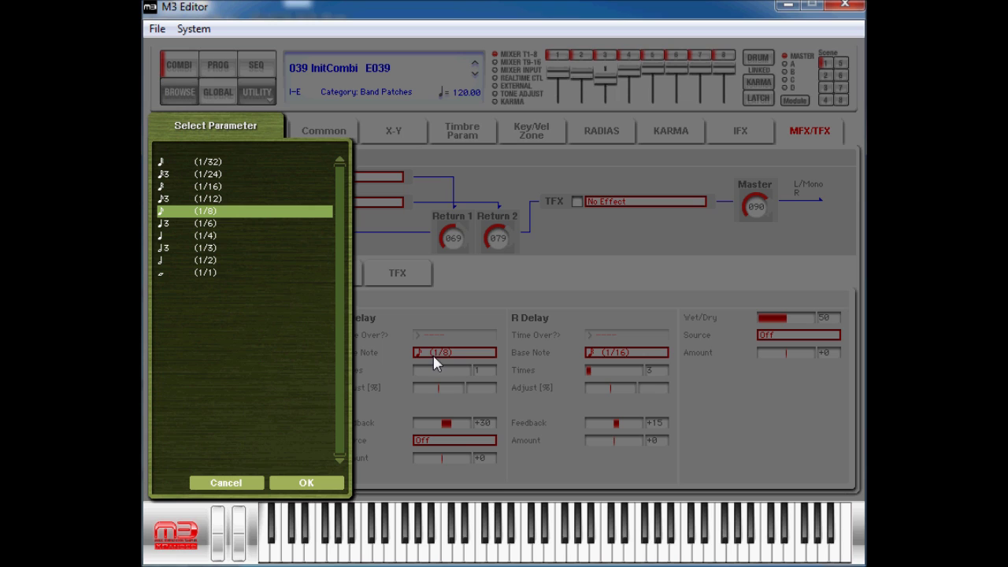
double_click(218, 237)
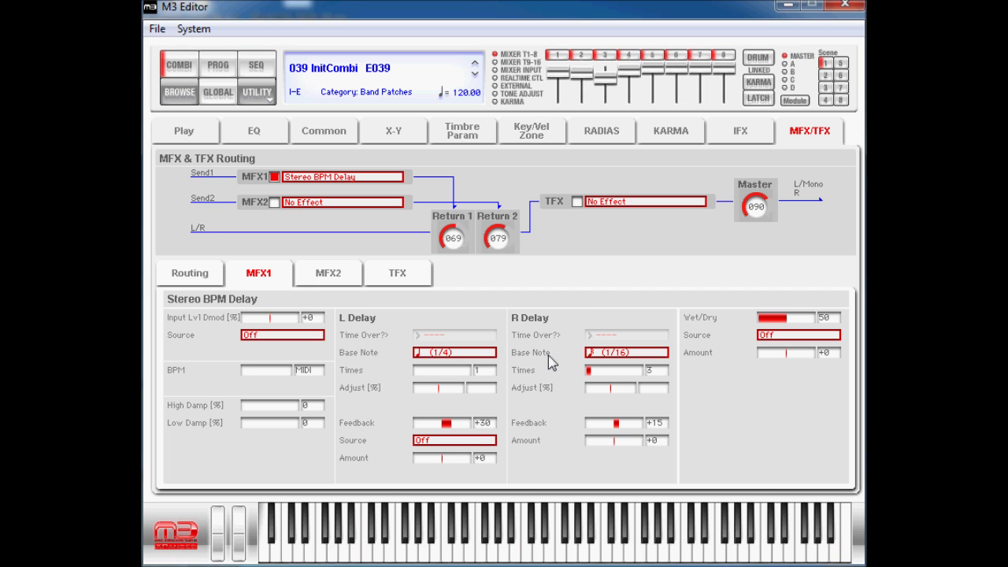
click(607, 356)
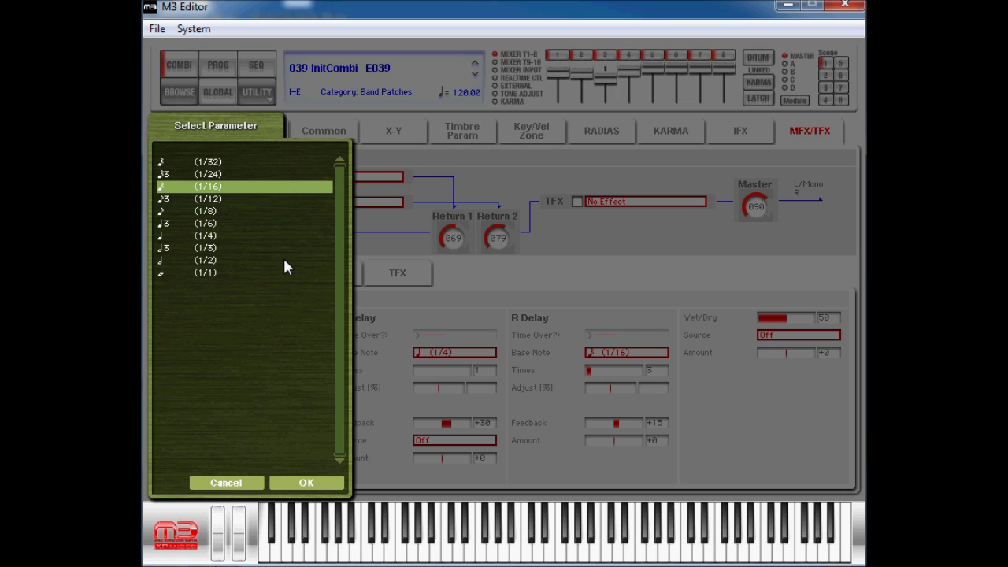
double_click(222, 238)
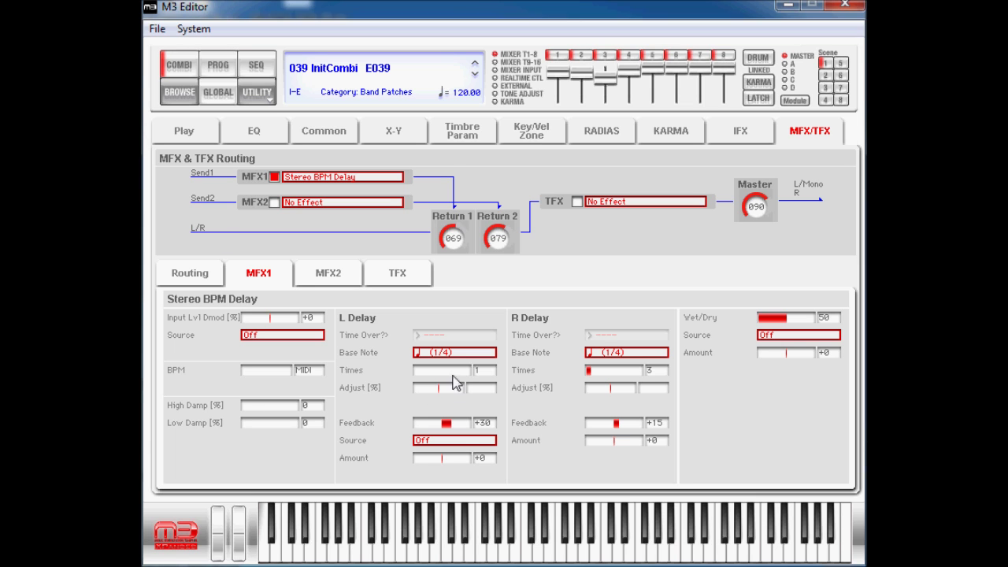
- Set both delay Times to 2, both Feedbacks to +12, and Wet/Dry to 25
click(418, 372)
drag(409, 370, 413, 373)
drag(586, 373, 586, 371)
drag(445, 426, 440, 430)
mouse_move(619, 429)
mouse_down()
mouse_move(609, 432)
mouse_move(620, 438)
mouse_move(617, 426)
mouse_up()
click(772, 319)
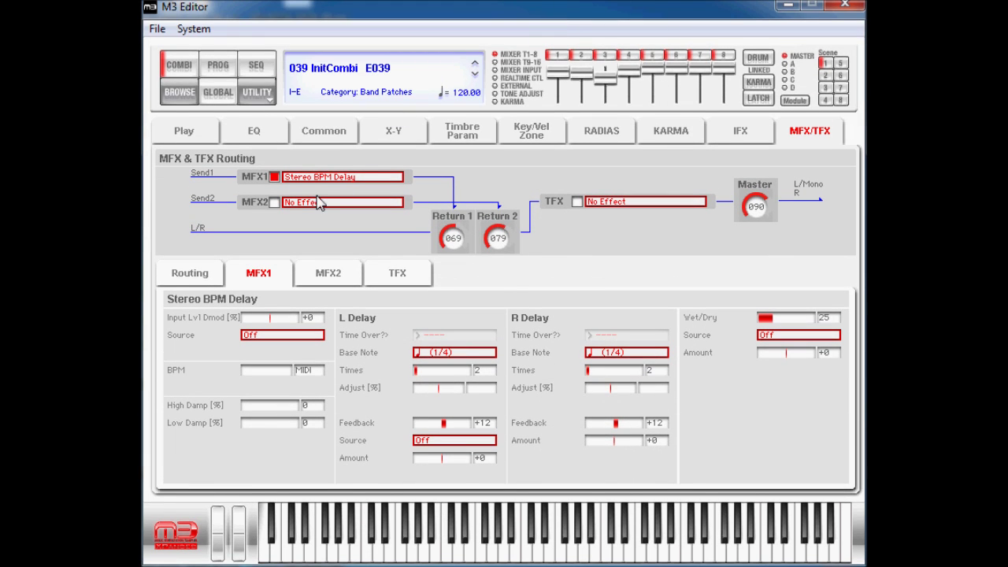
- Load 071 Reverb Smooth Hall from the Reverb/ER category into the MFX2 slot
click(311, 205)
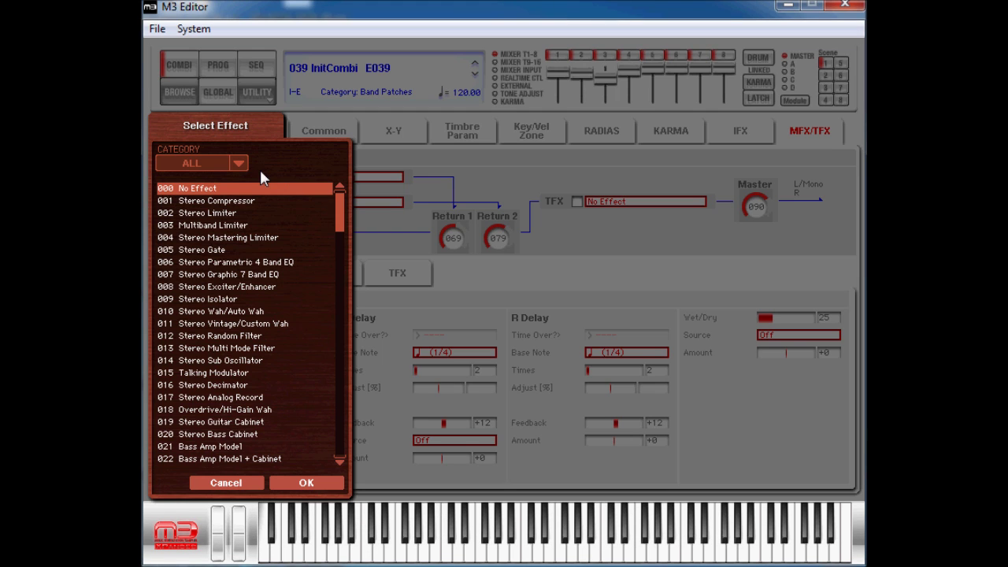
click(238, 164)
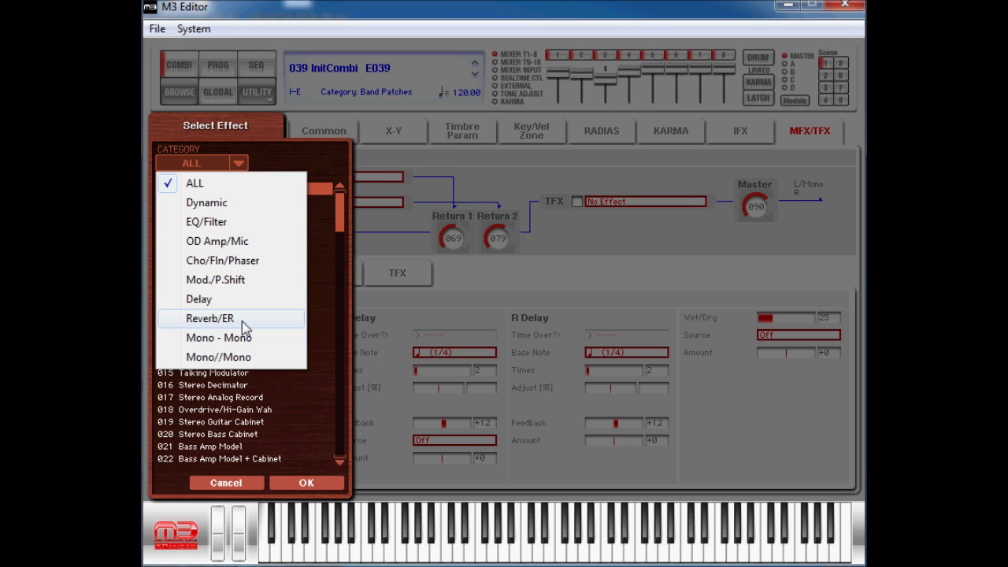
click(211, 318)
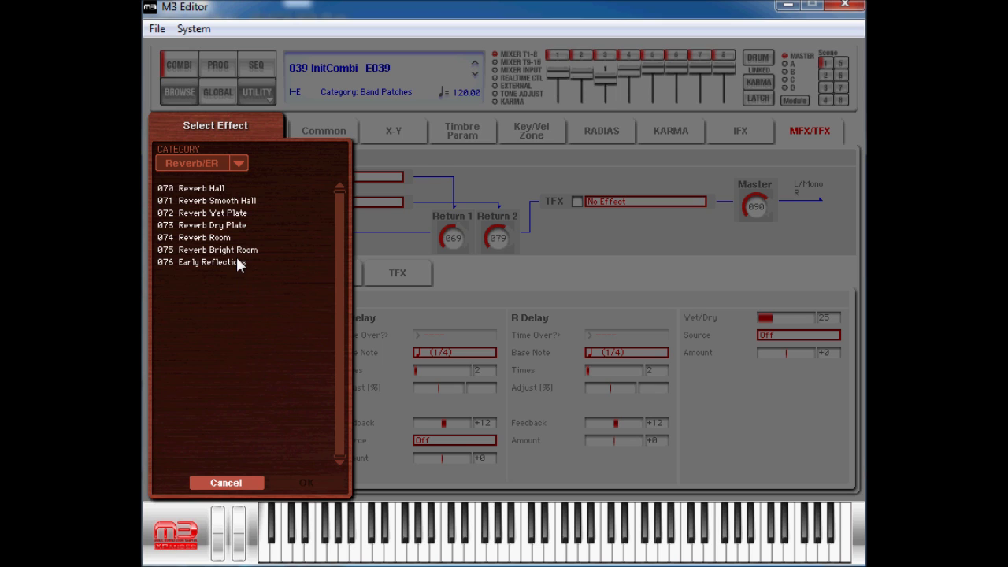
double_click(258, 200)
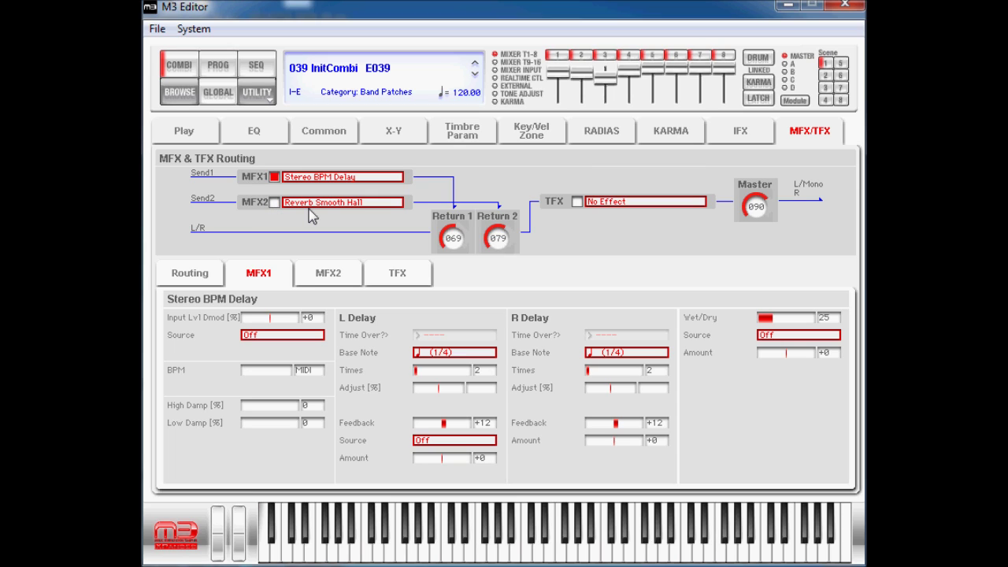
- Enable MFX2's Reverb Smooth Hall, shorten its Reverb Time slightly and set Wet/Dry to 12
click(275, 202)
click(331, 287)
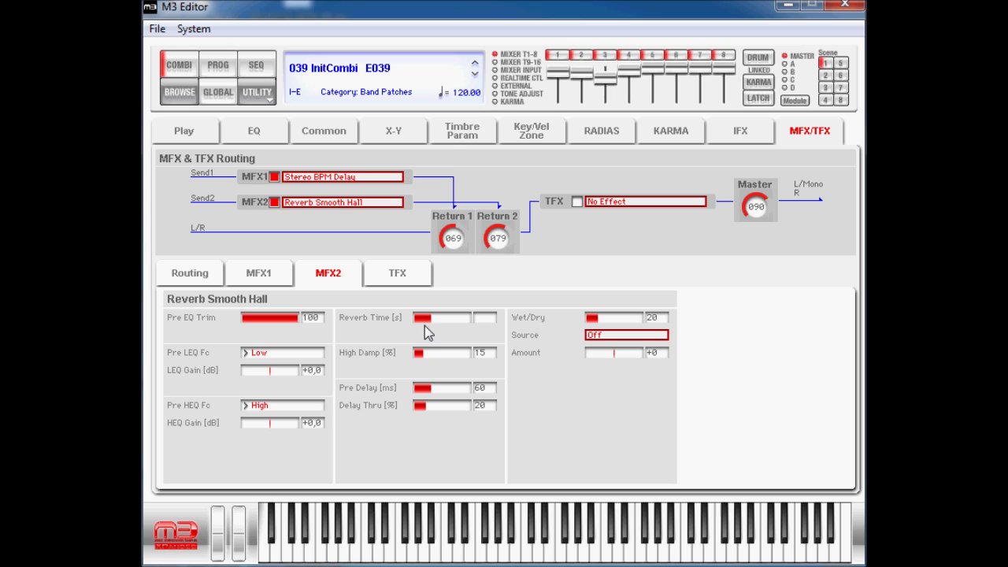
drag(427, 328, 424, 324)
click(594, 323)
drag(593, 319, 593, 321)
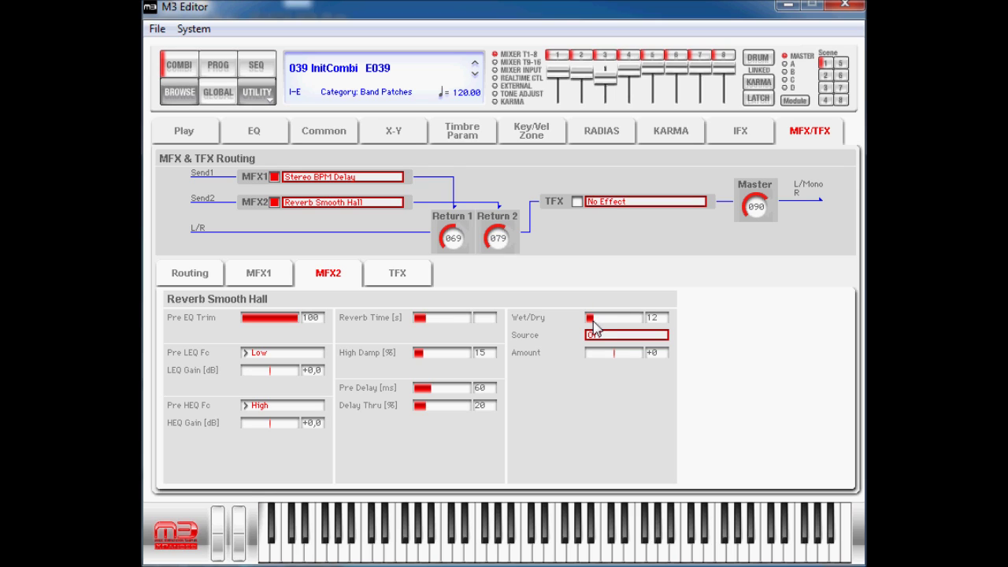